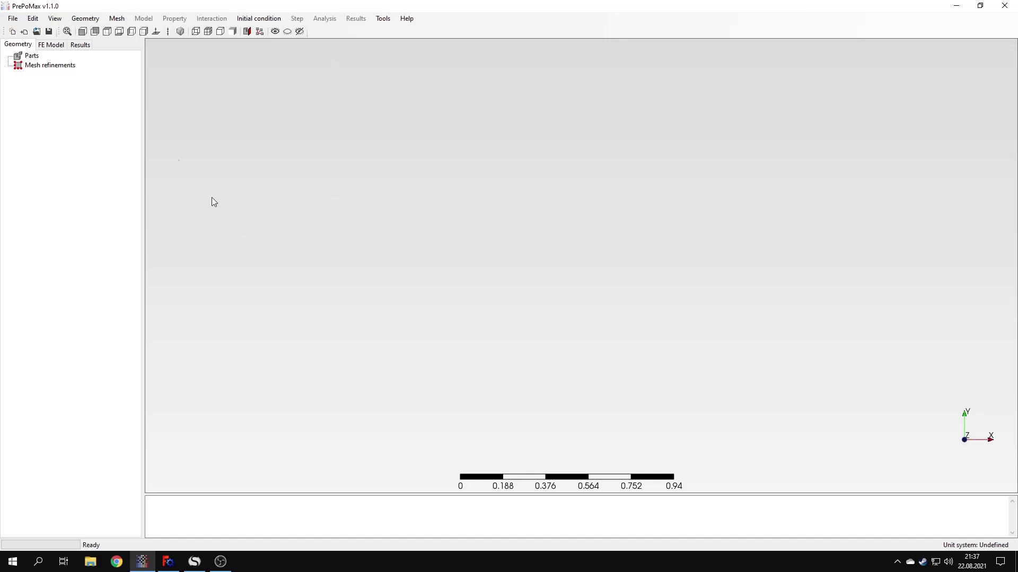
Step: Create a new model using the mm, ton, s, °C unit system
left_click(13, 18)
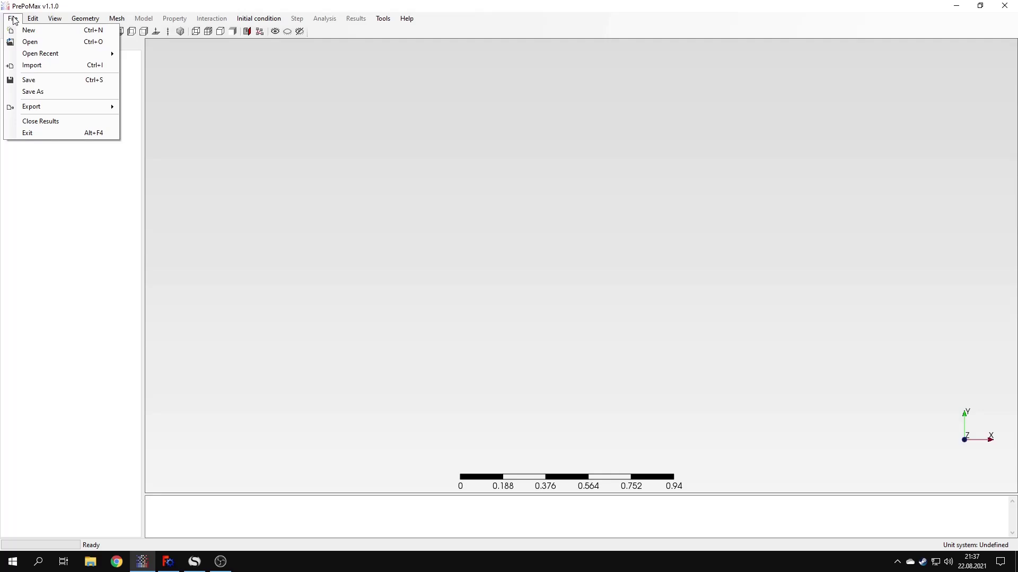
left_click(28, 31)
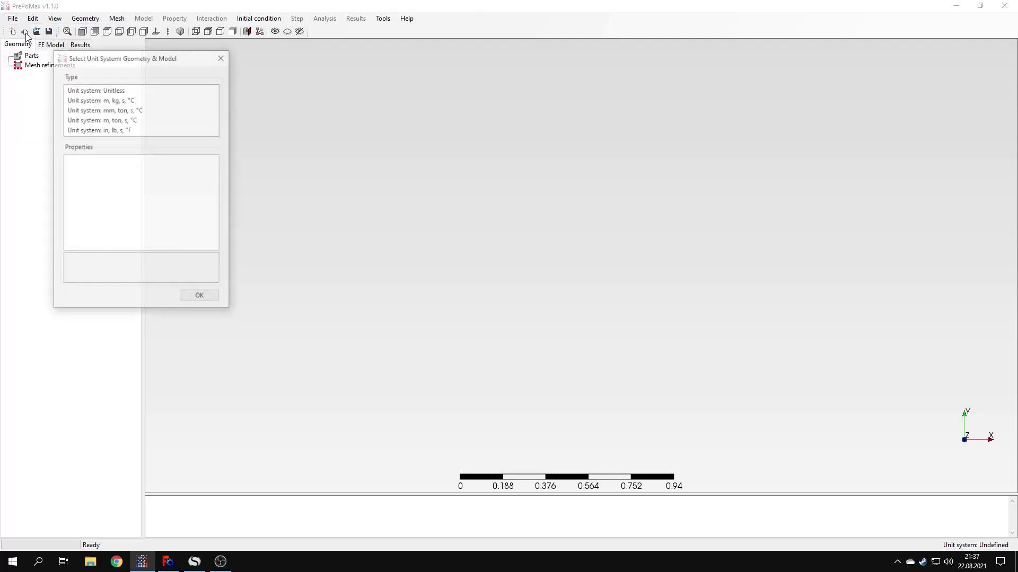
left_click(127, 109)
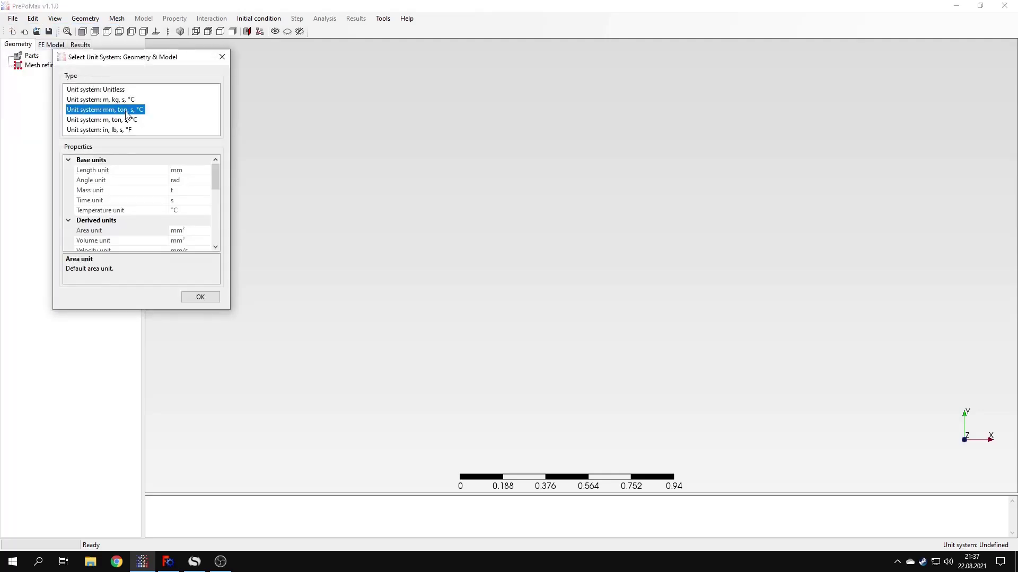
left_click(202, 298)
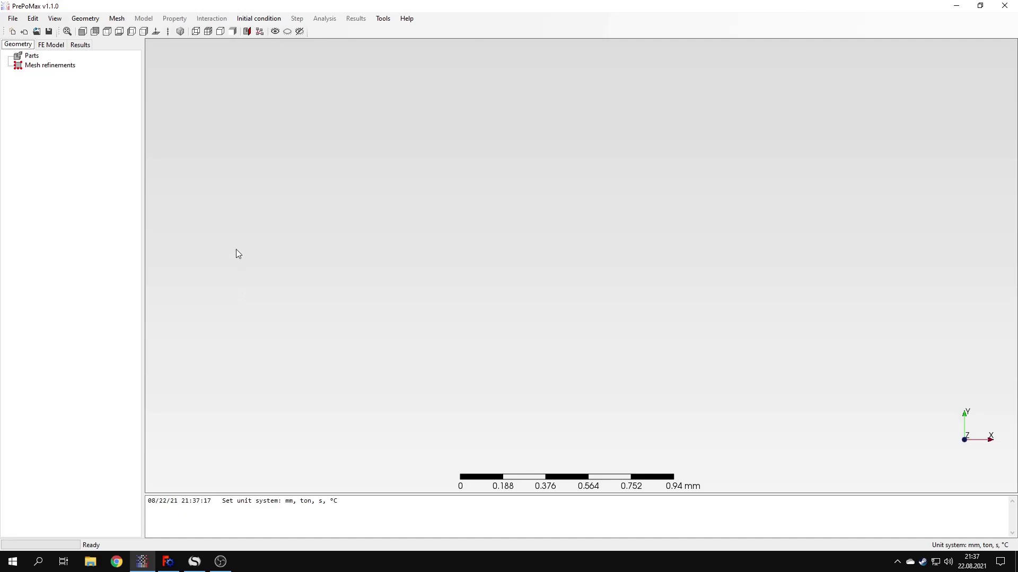
Step: Start a geometry import and look through the supported file types, keeping all supported files listed
left_click(13, 20)
left_click(45, 64)
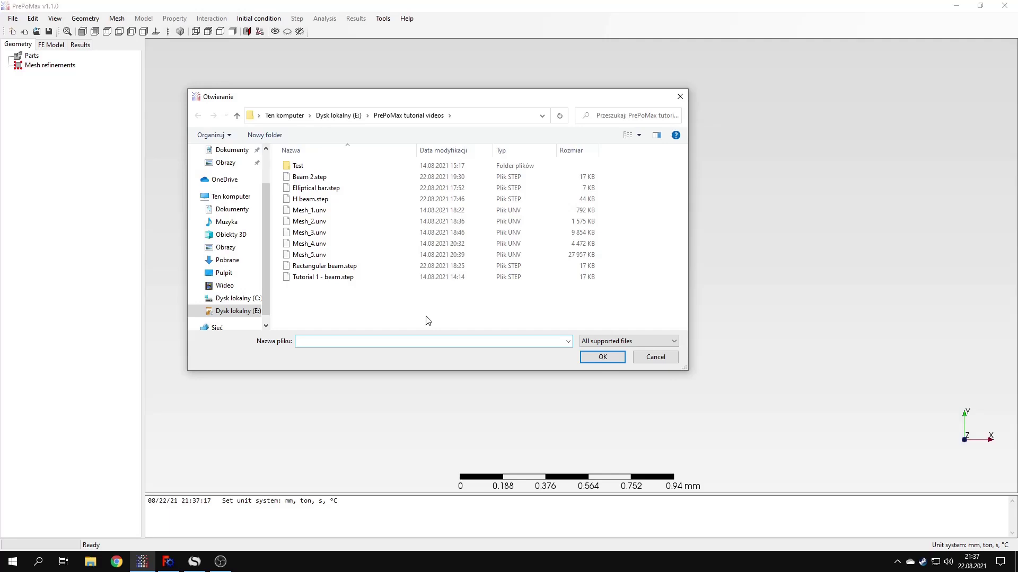
left_click(630, 340)
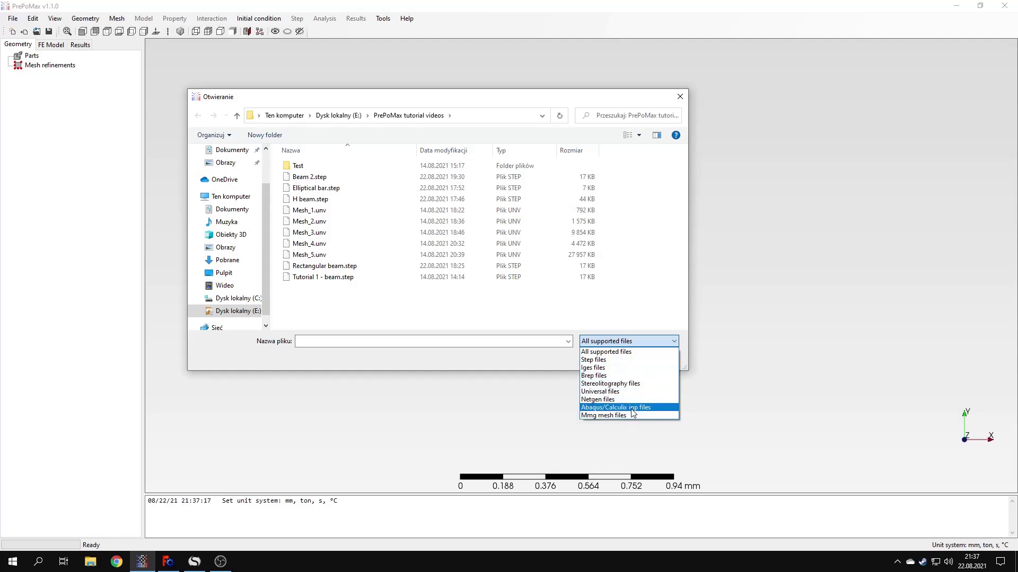
left_click(632, 321)
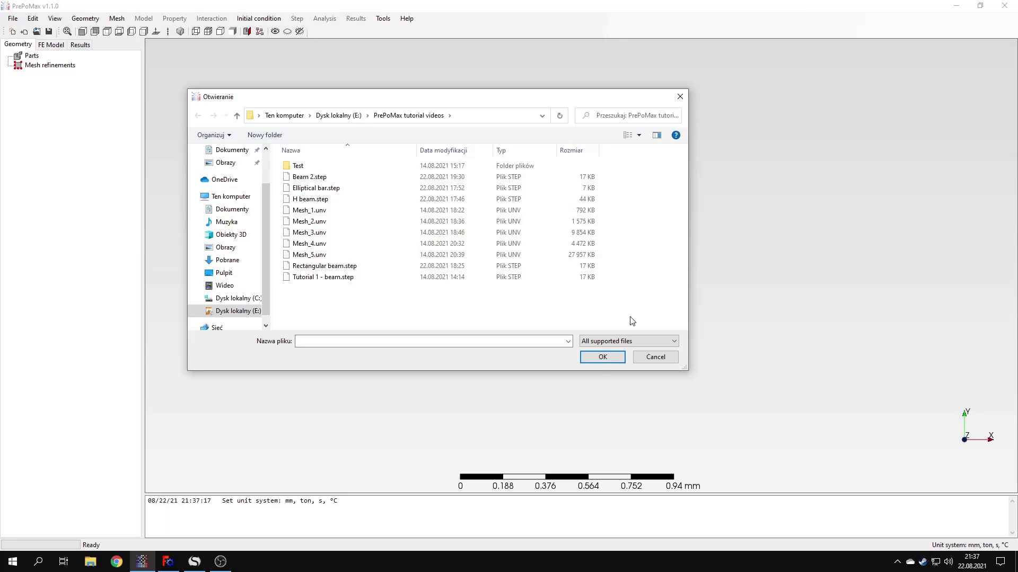
Step: Switch to FreeCAD, look through its workbenches with the Beam 2 model open, and choose FEM
left_click(168, 562)
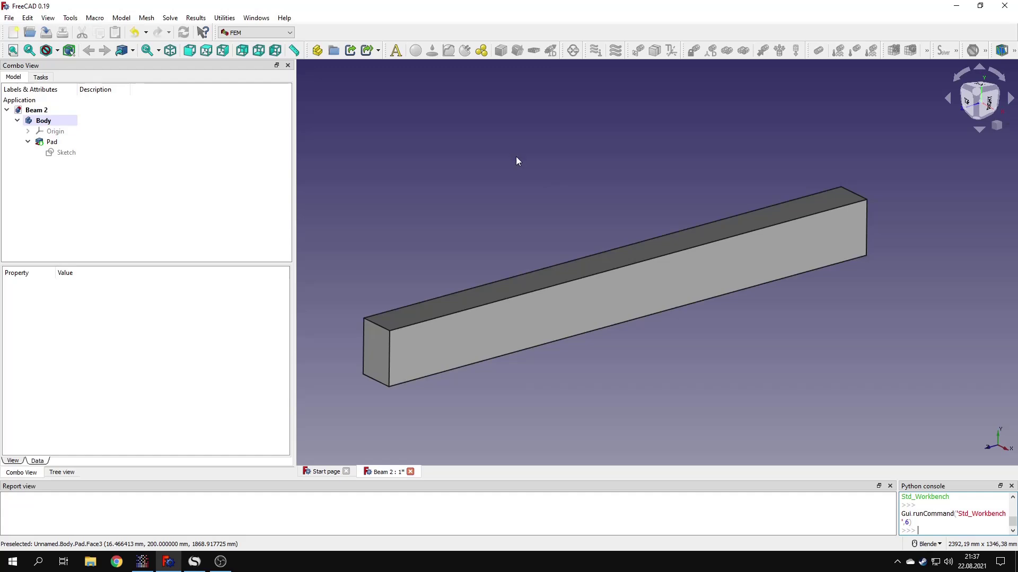
left_click(268, 33)
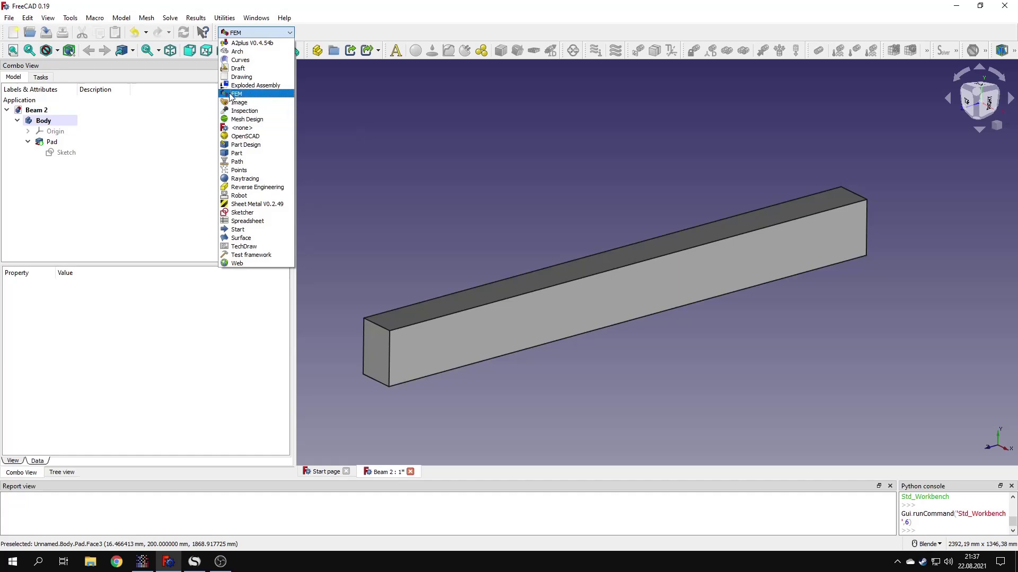
left_click(242, 95)
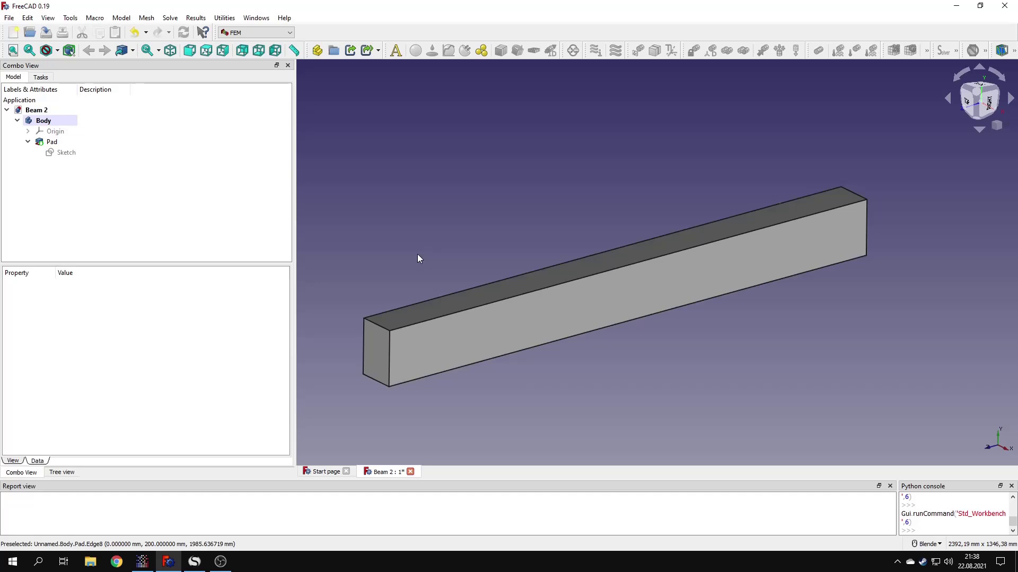
Step: Switch back to PrePoMax and import the file Beam 2.step
left_click(143, 562)
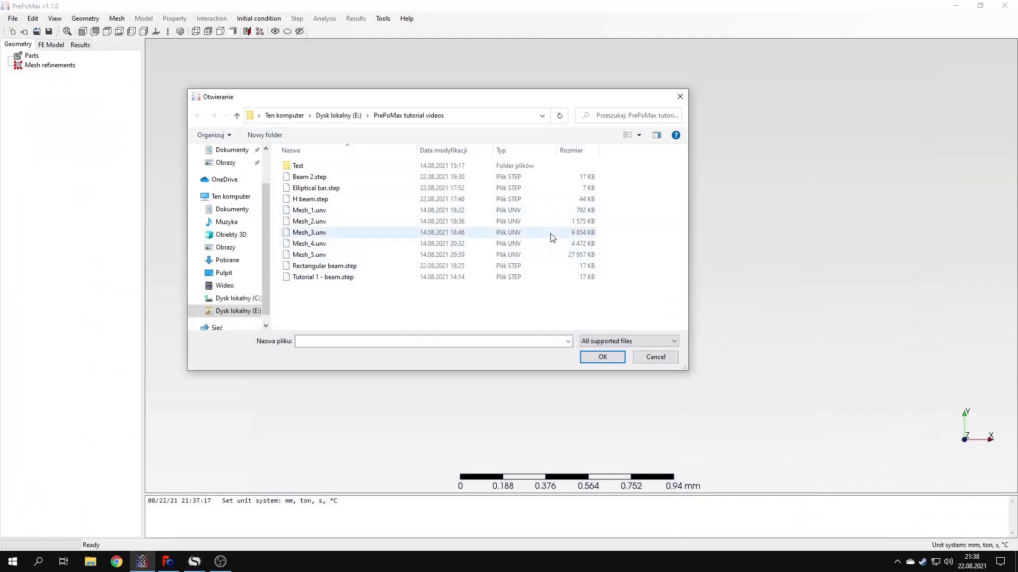
left_click(324, 179)
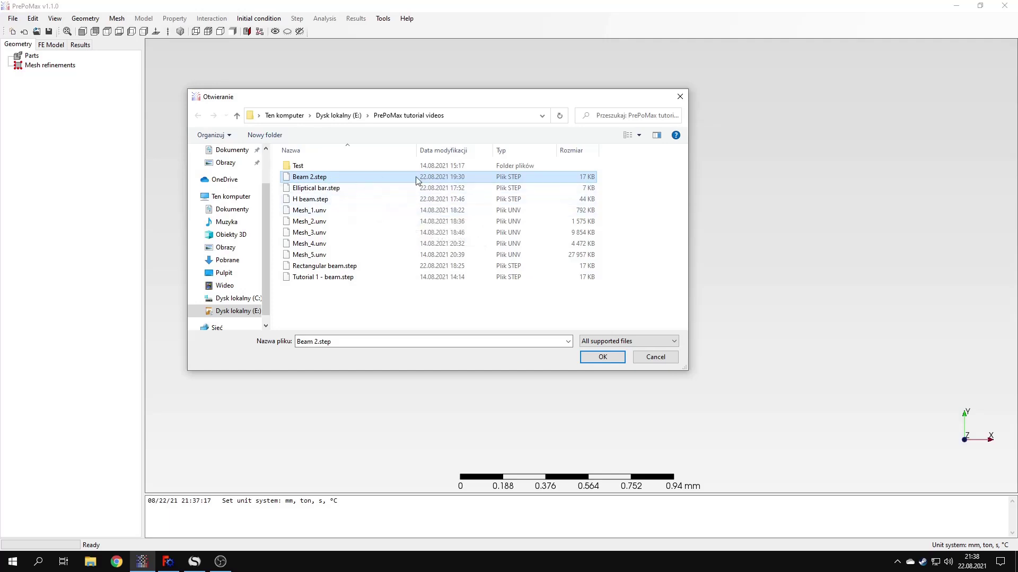
left_click(601, 358)
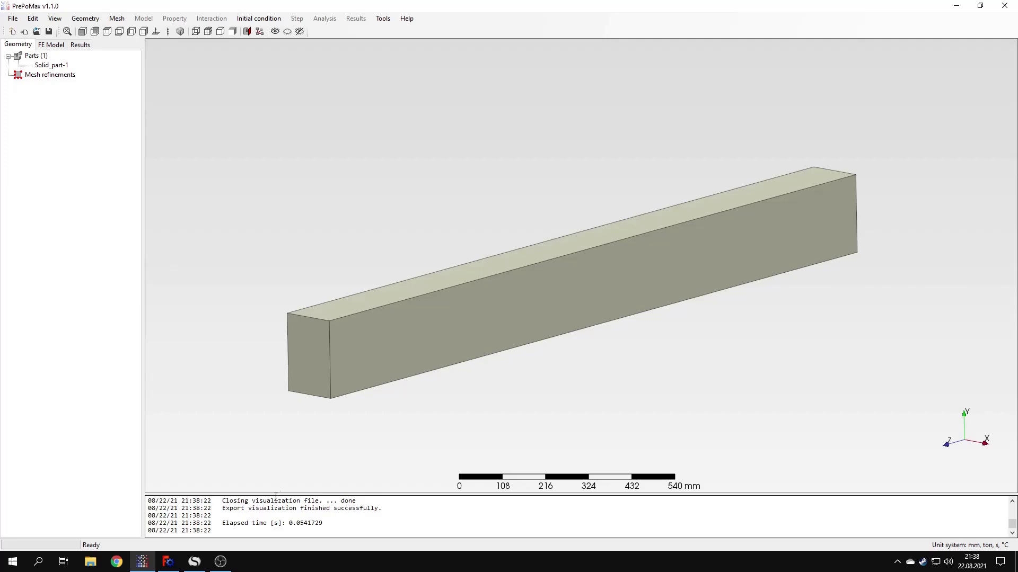
Step: Measure the beam's width with a distance query between the two upper corners of the near end face
left_click(82, 31)
scroll(607, 284, "up", 8)
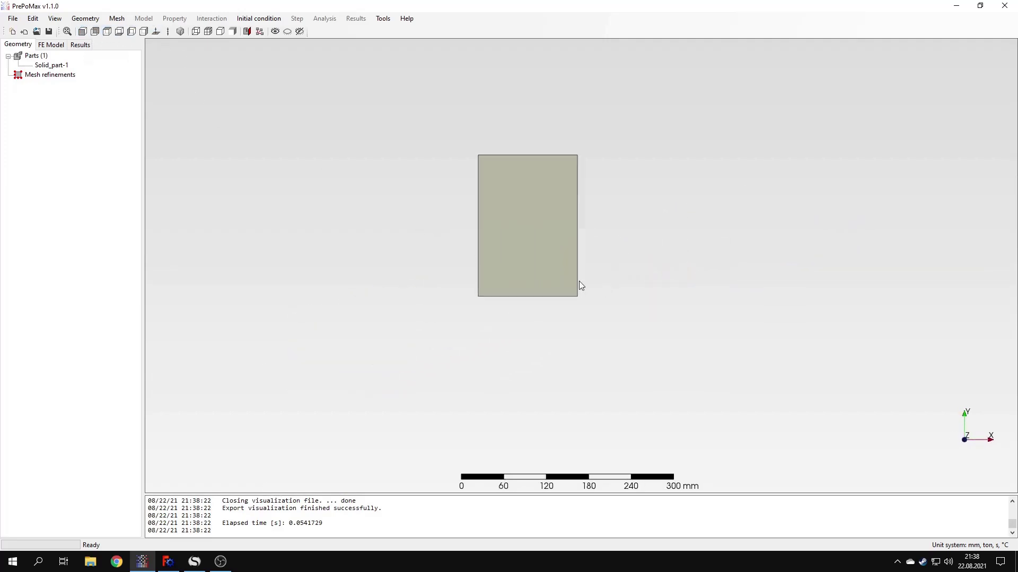
middle_click_drag(652, 293, 650, 354)
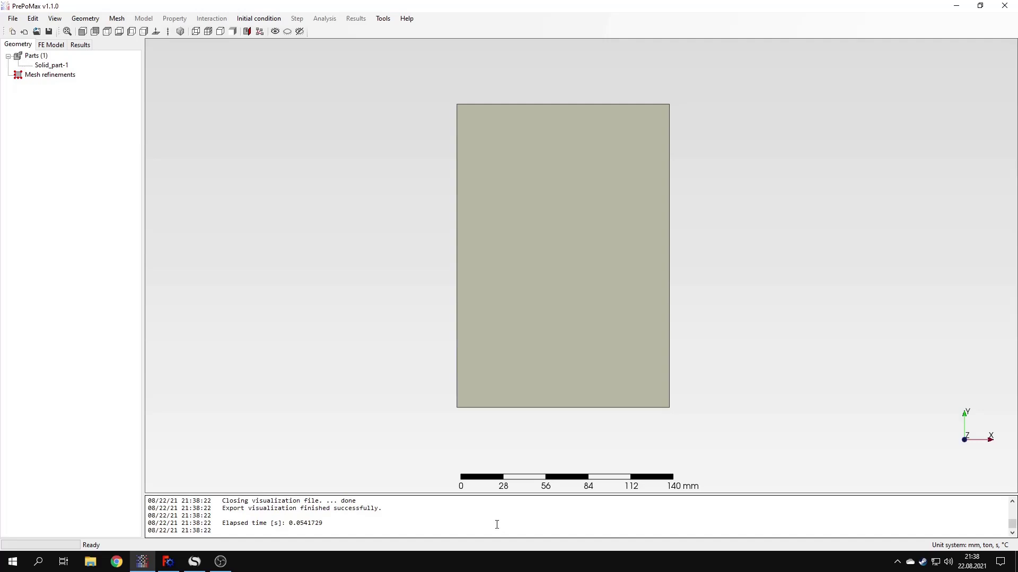
left_click_drag(816, 299, 768, 325)
scroll(768, 325, "down", 3)
middle_click_drag(687, 329, 575, 290)
left_click(383, 18)
left_click(402, 42)
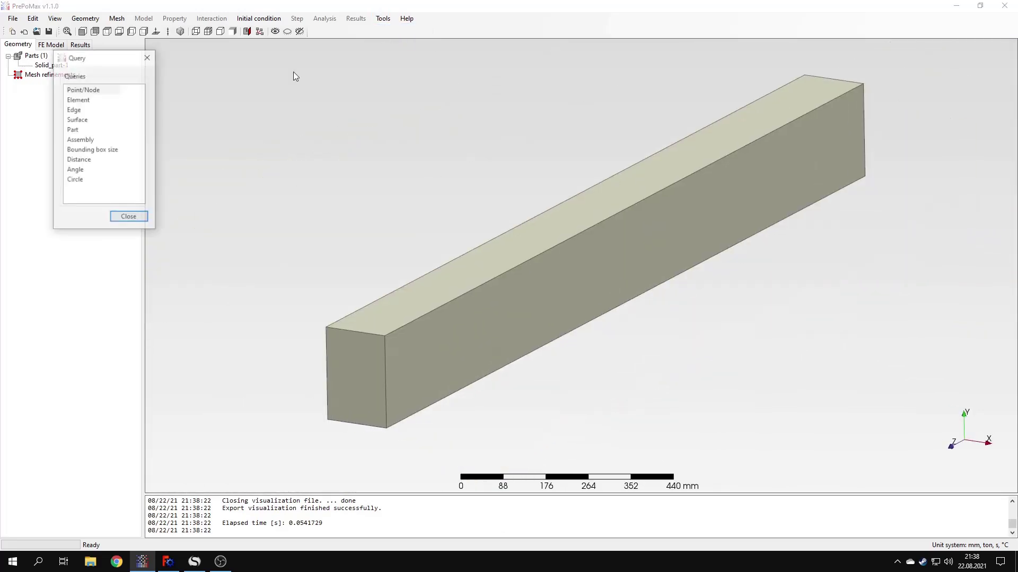
left_click(91, 160)
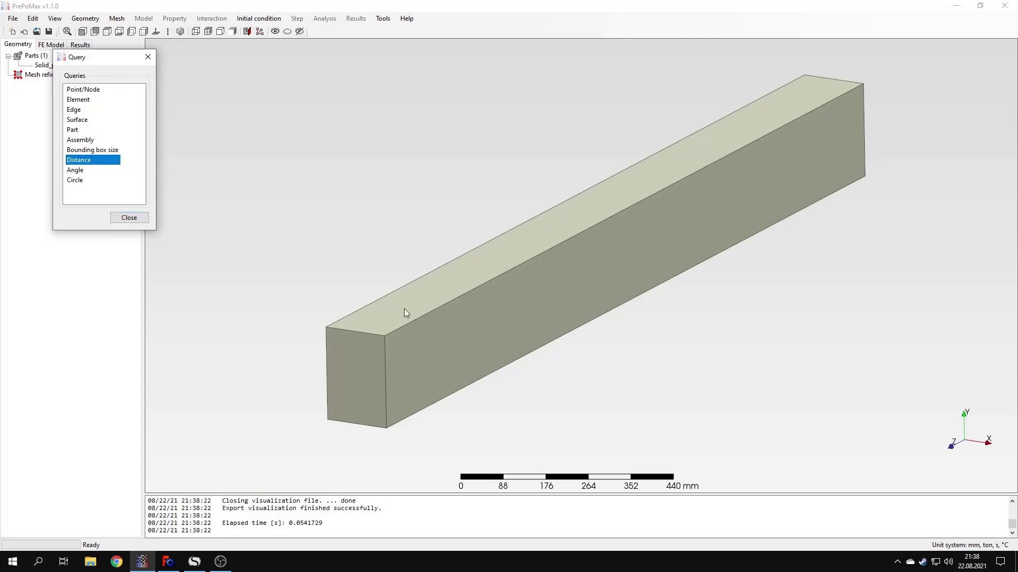
left_click(325, 330)
left_click(386, 335)
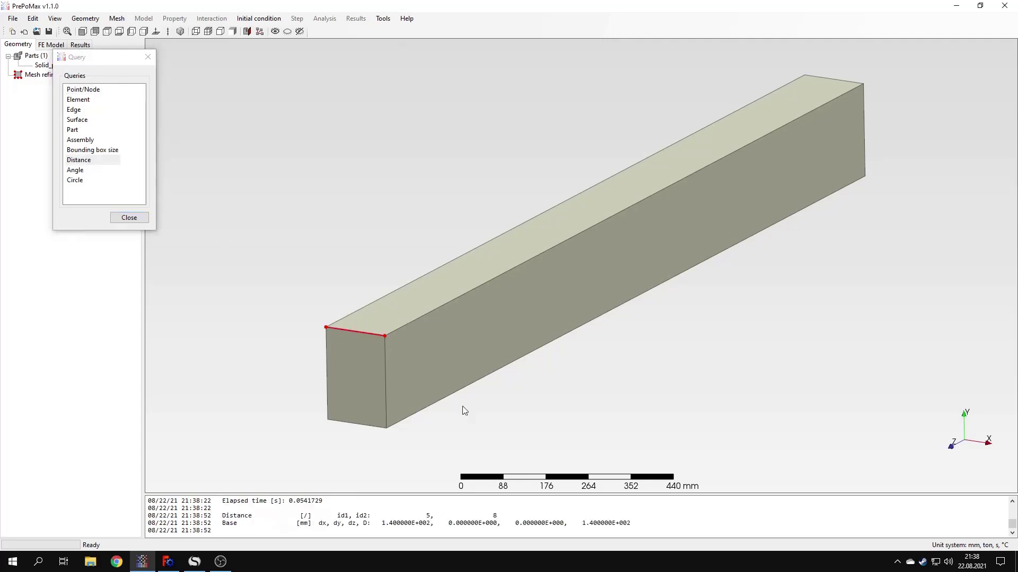
left_click(584, 424)
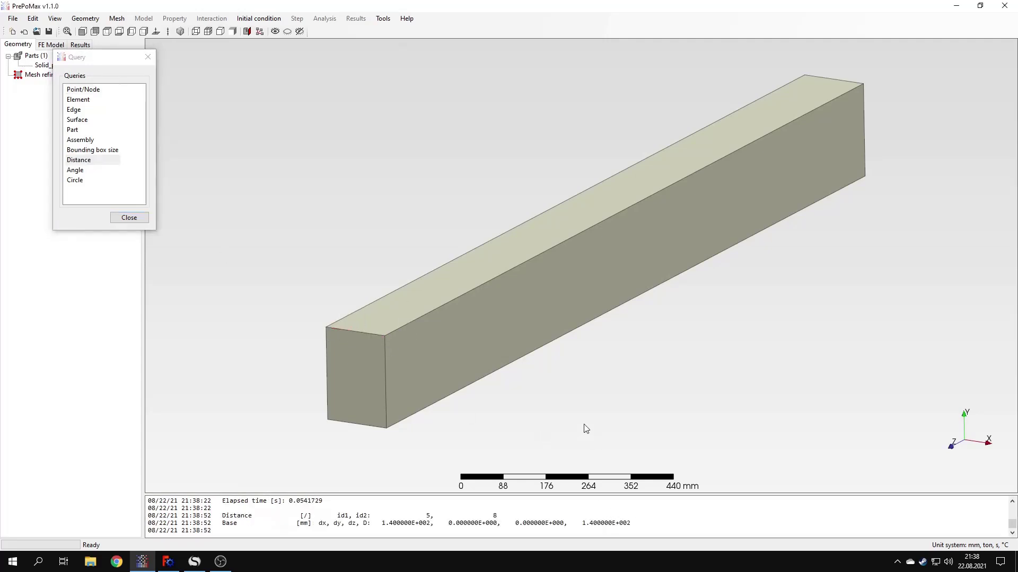
Step: Measure the height of the near end face and the beam's length along its upper edge, and close the query
left_click(387, 338)
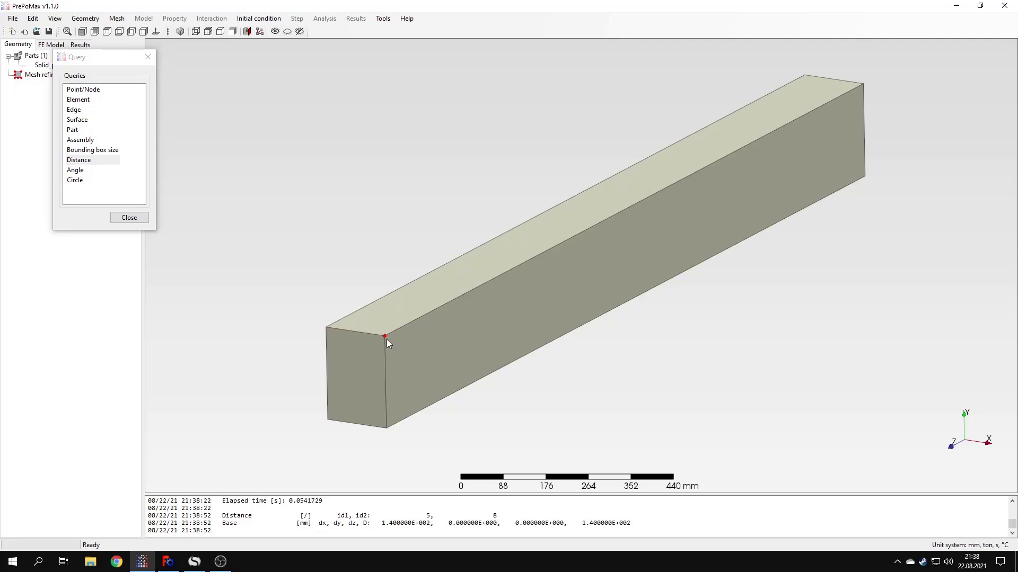
left_click(387, 428)
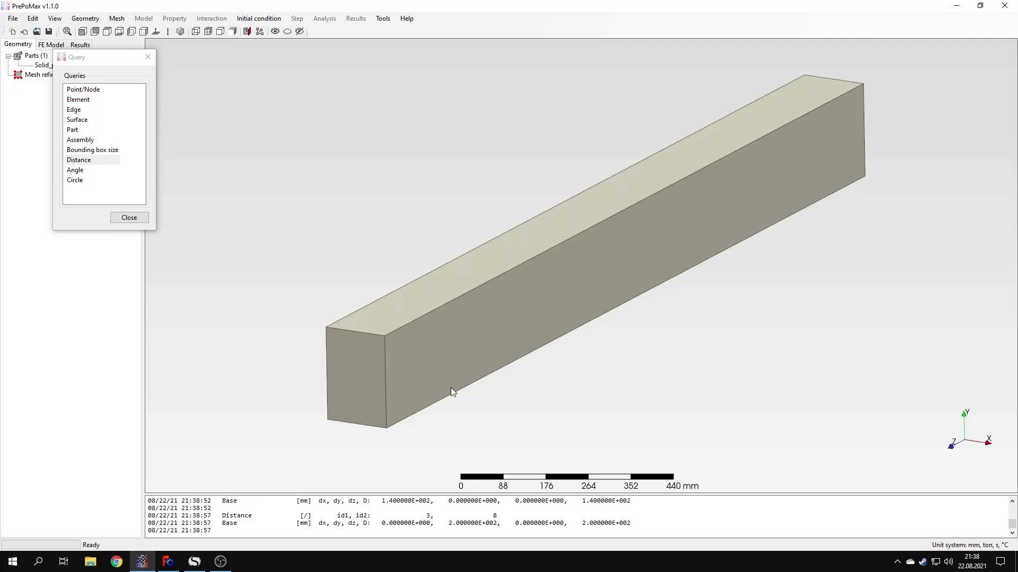
left_click(384, 336)
left_click(864, 84)
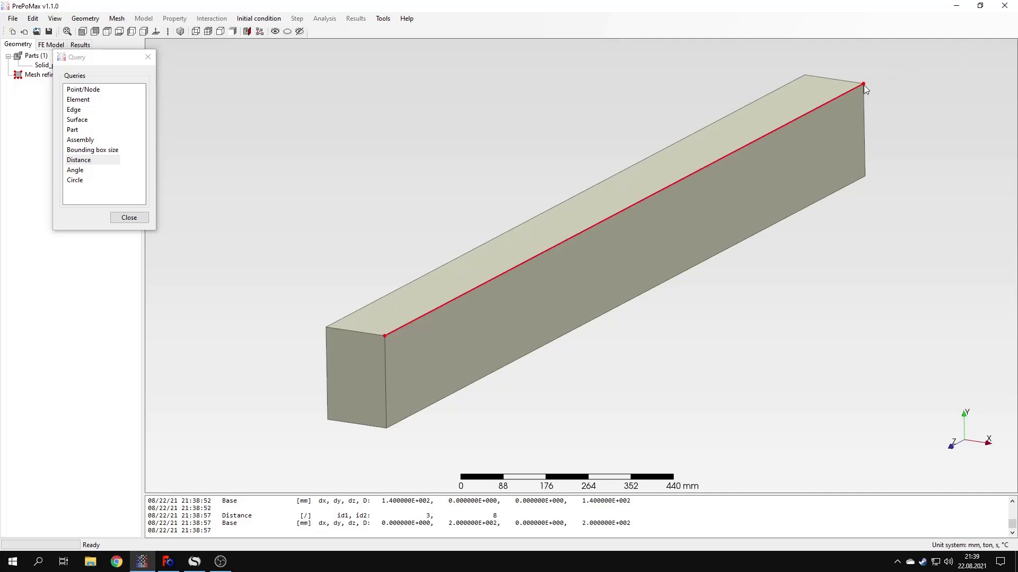
left_click(147, 57)
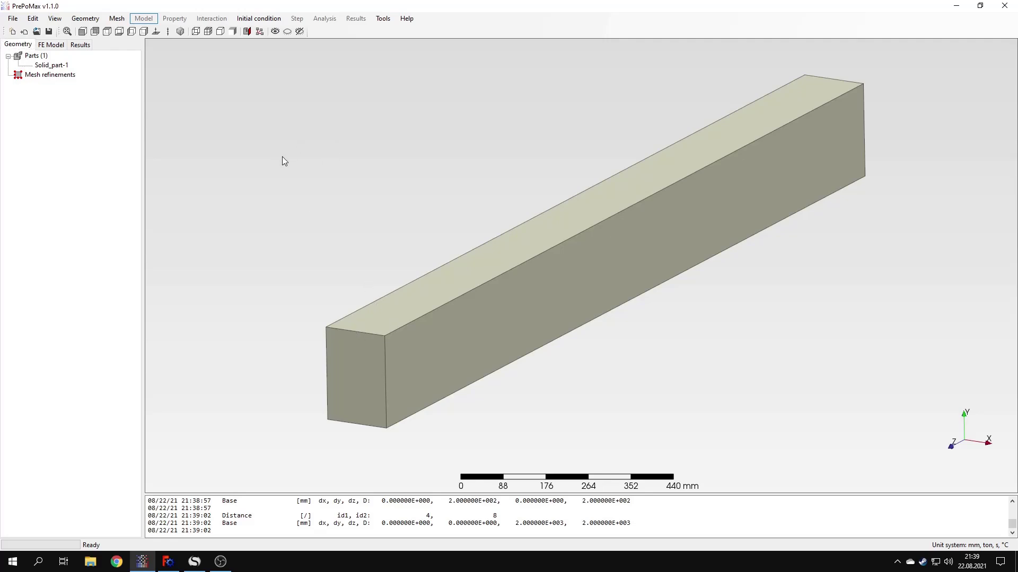
Step: Look through the FE Model and Results trees and return to the geometry
left_click(57, 45)
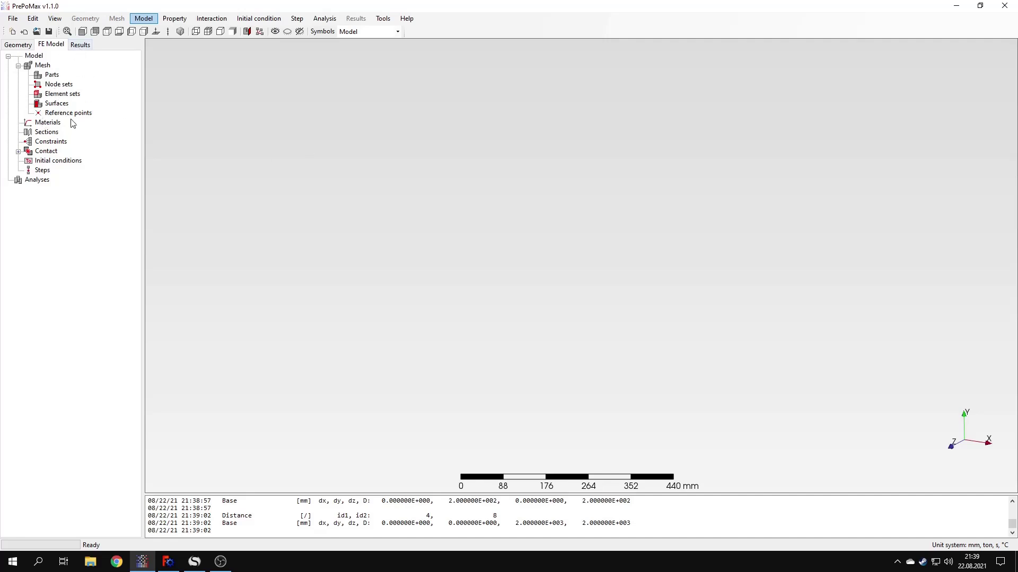
left_click(23, 45)
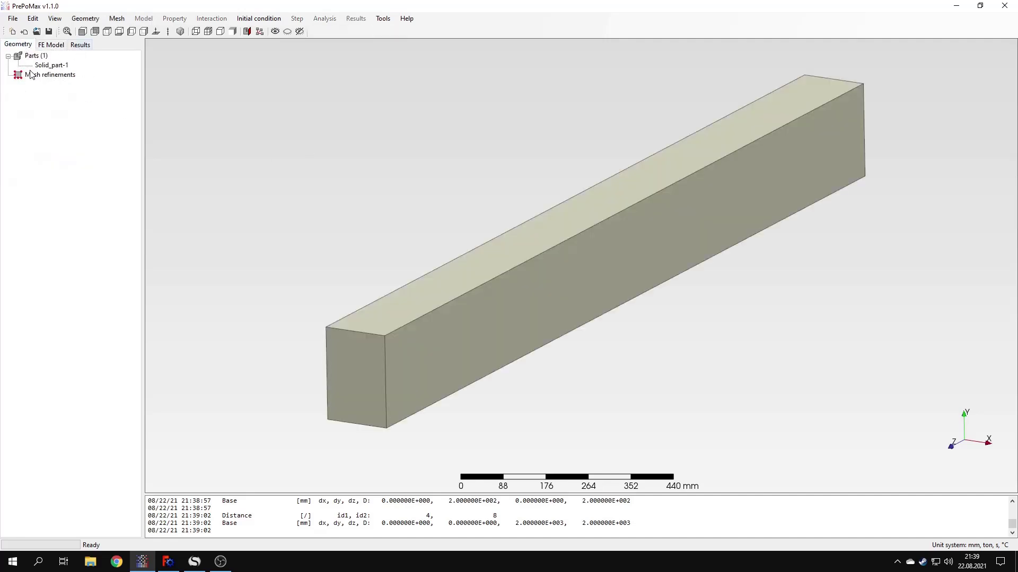
left_click(56, 46)
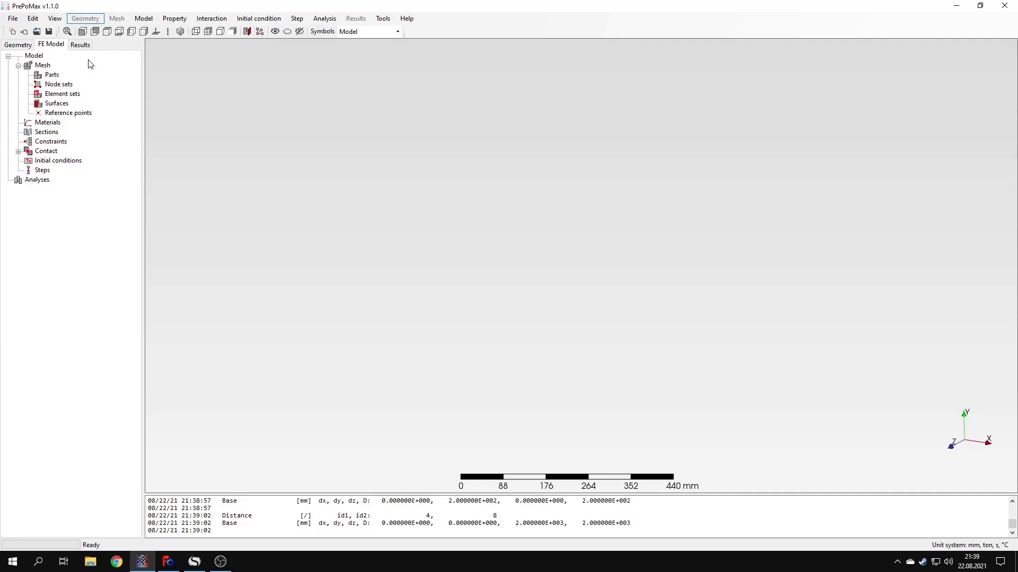
left_click(81, 46)
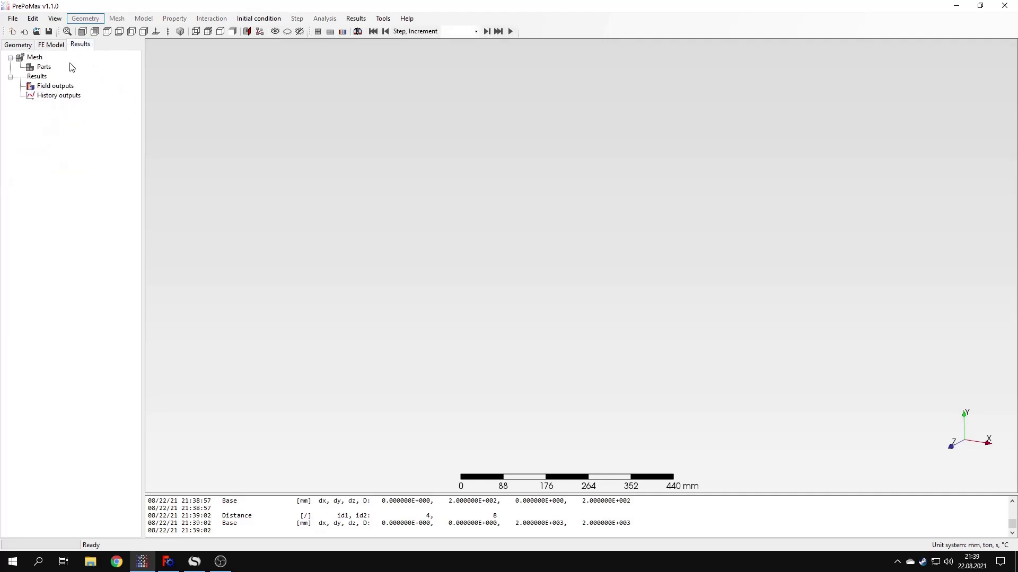
left_click(22, 48)
Step: Set the beam's maximum element size to 25 mm, preview the edge mesh and accept the meshing parameters
left_click(117, 18)
left_click(139, 30)
double_click(175, 96)
type("25")
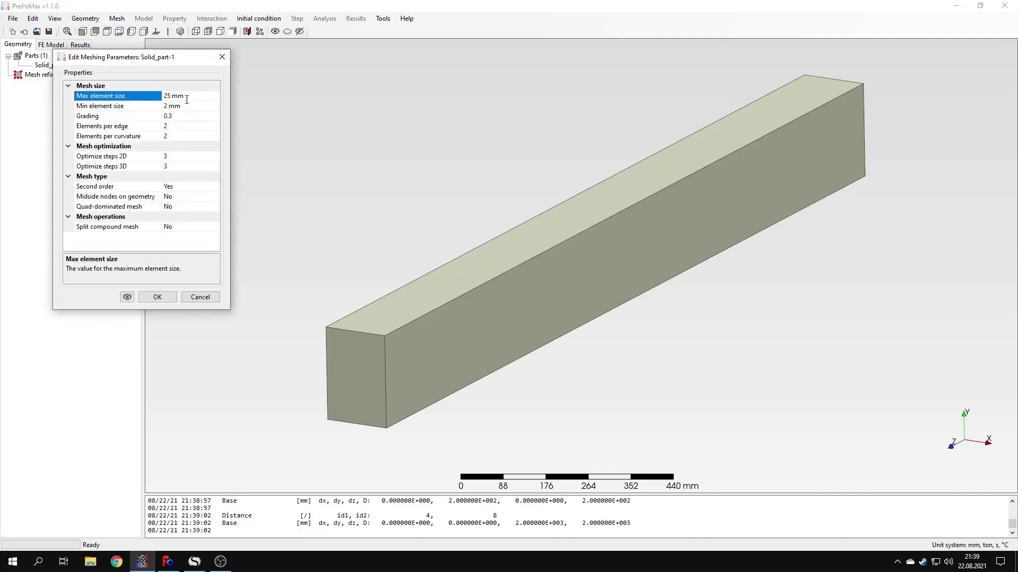
left_click(127, 298)
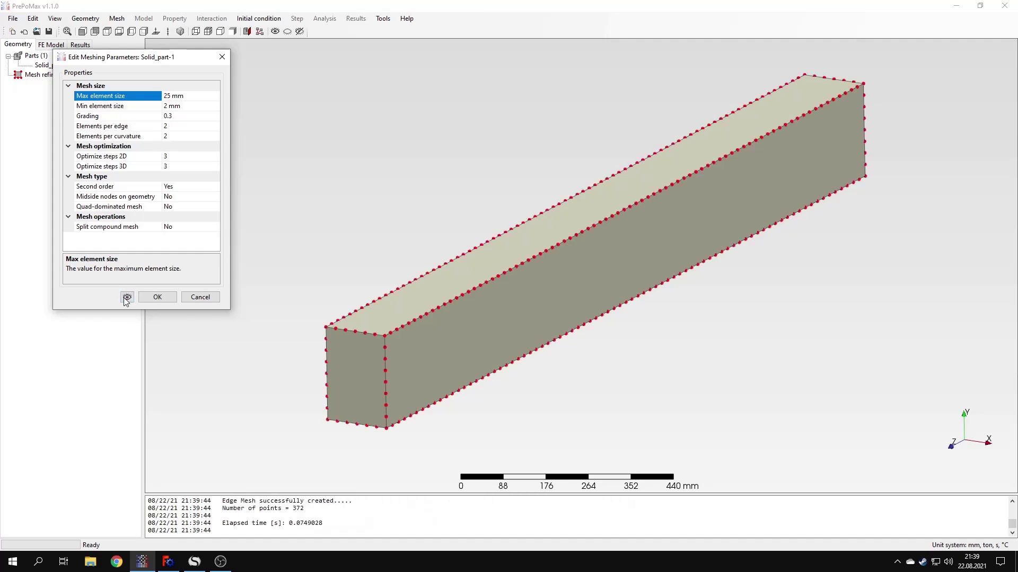
left_click(161, 298)
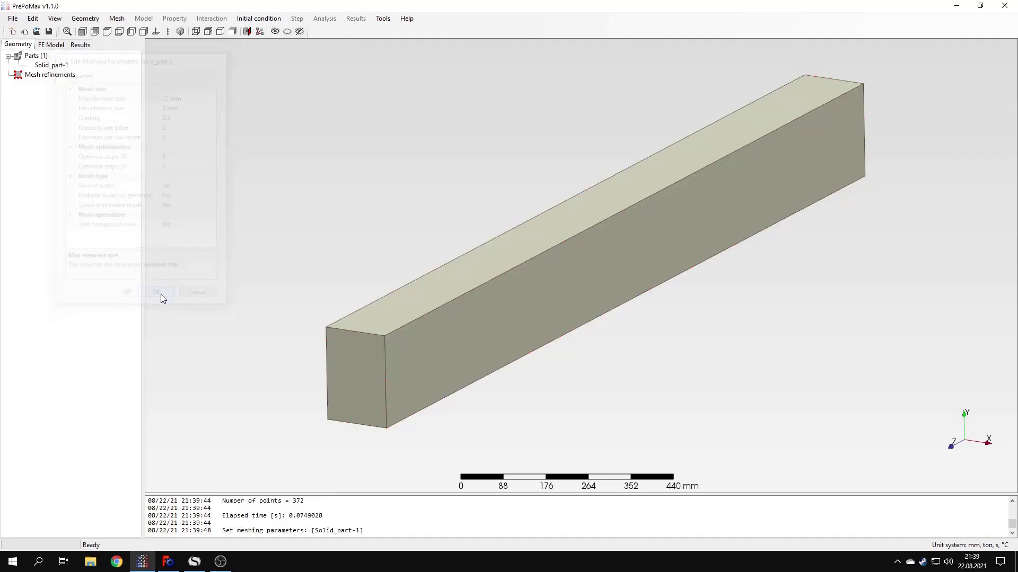
Step: Generate the beam's mesh and check its node and element counts in the message log
left_click(117, 18)
left_click(139, 65)
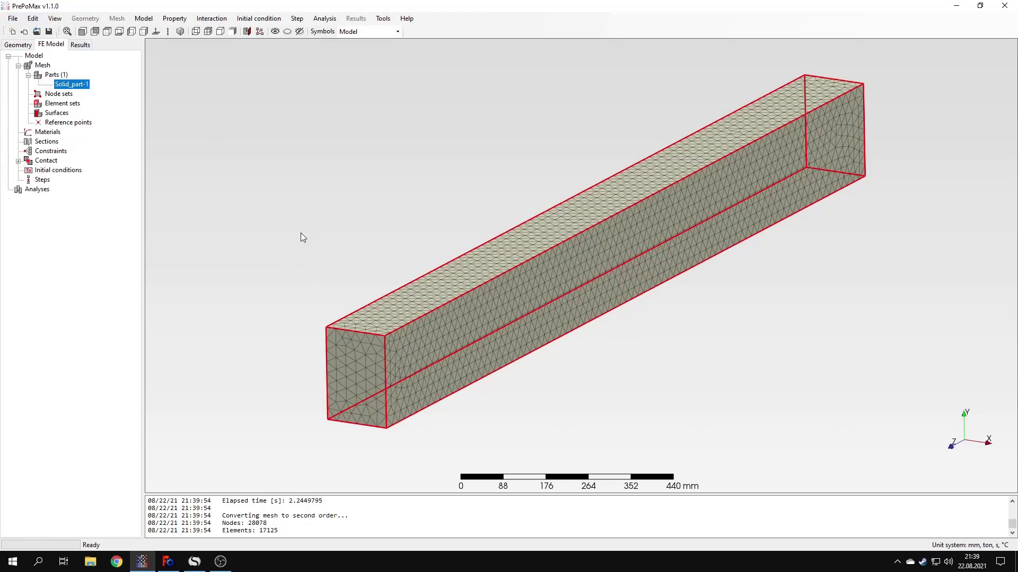
left_click(300, 237)
left_click_drag(279, 530, 149, 523)
left_click(279, 279)
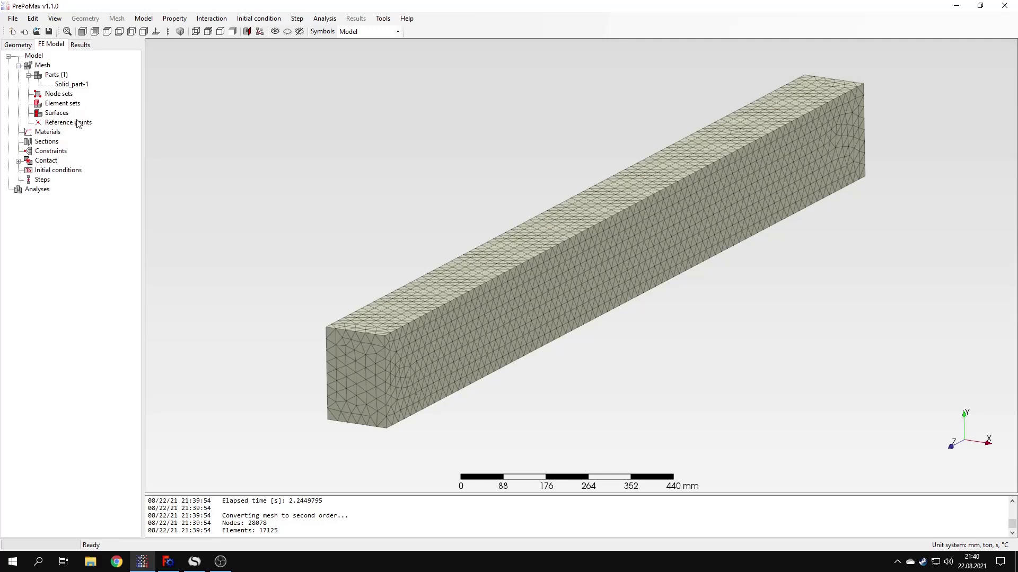
Step: Start a node set named Fixed and try selecting the near end face, the top face and a long upper edge
double_click(60, 95)
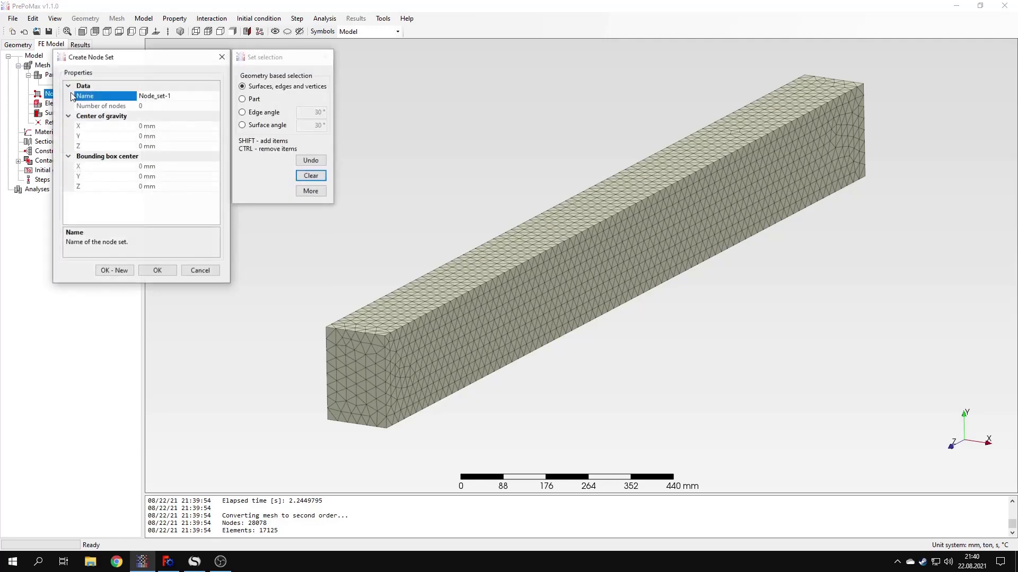
left_click(176, 95)
type("Fixed")
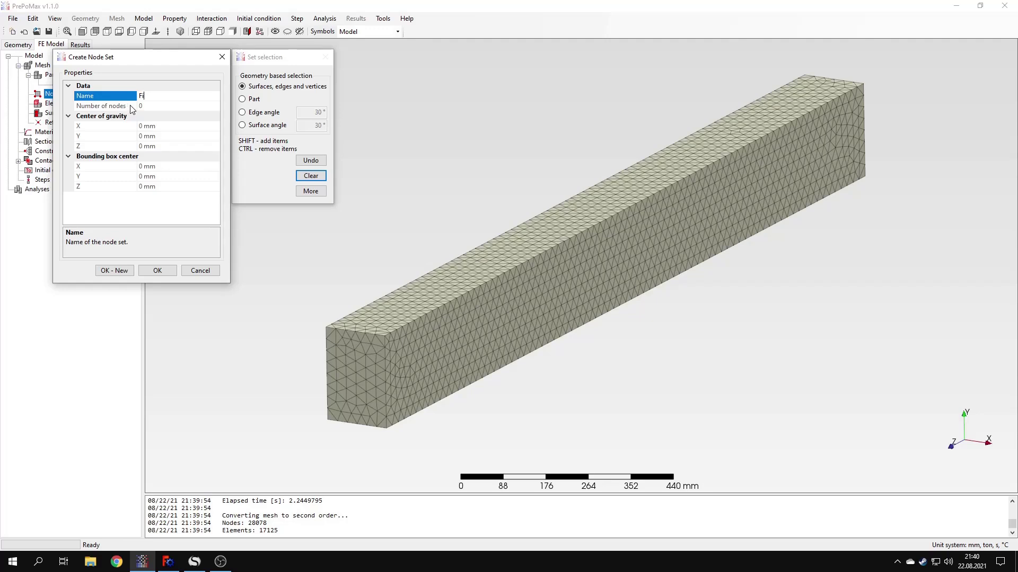
left_click(361, 358)
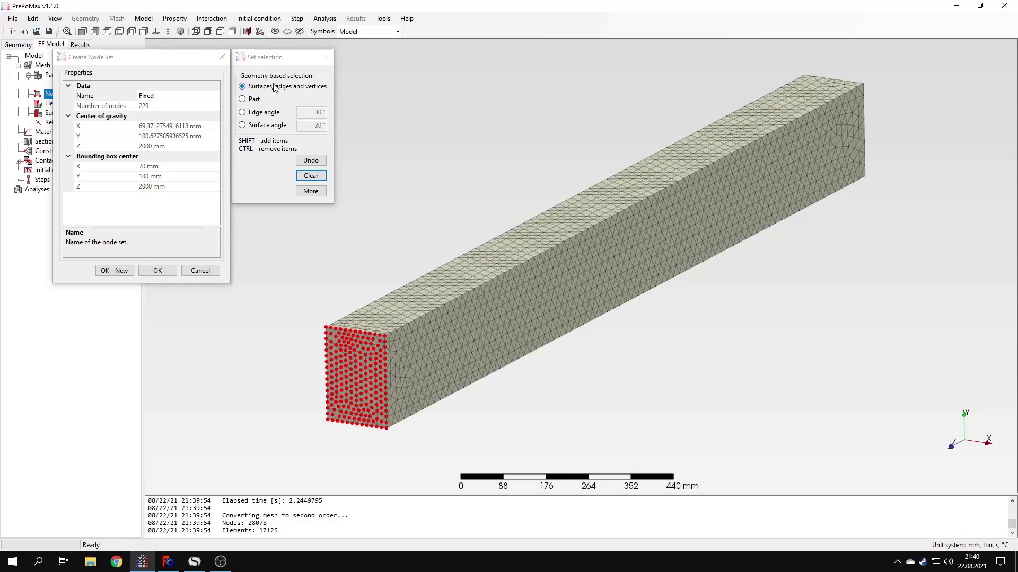
left_click(386, 184)
left_click(412, 318)
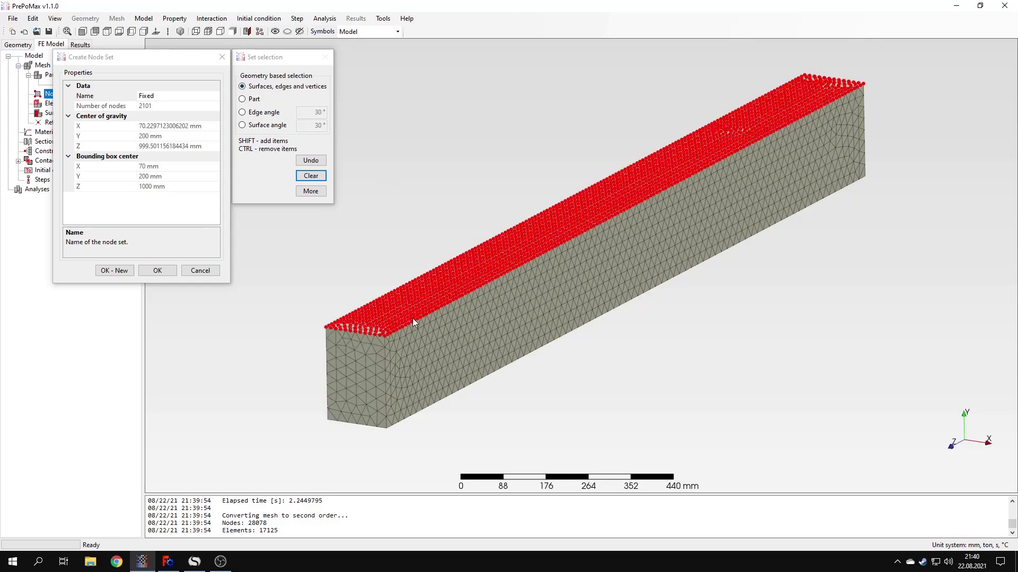
left_click(413, 320)
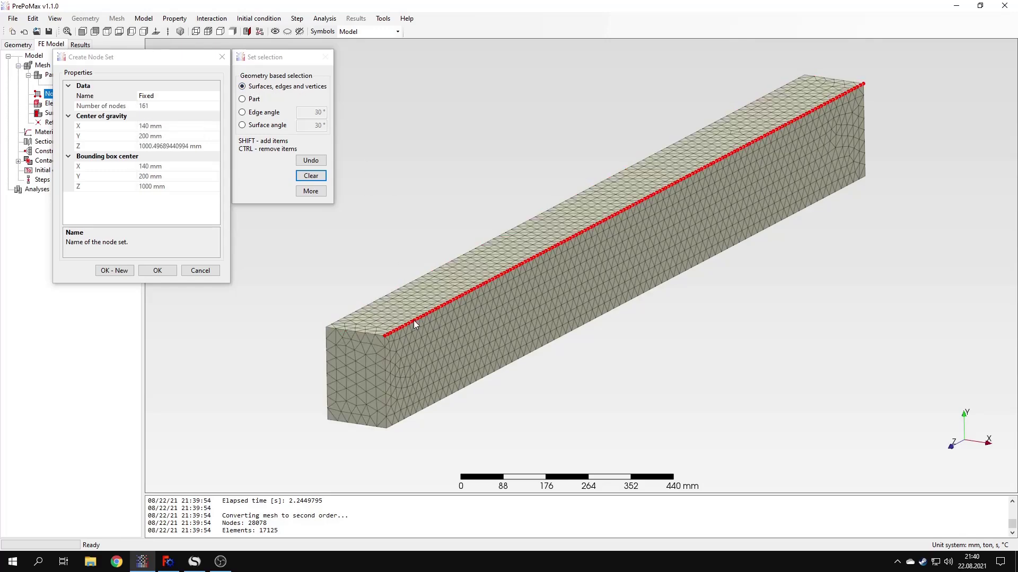
left_click(370, 278)
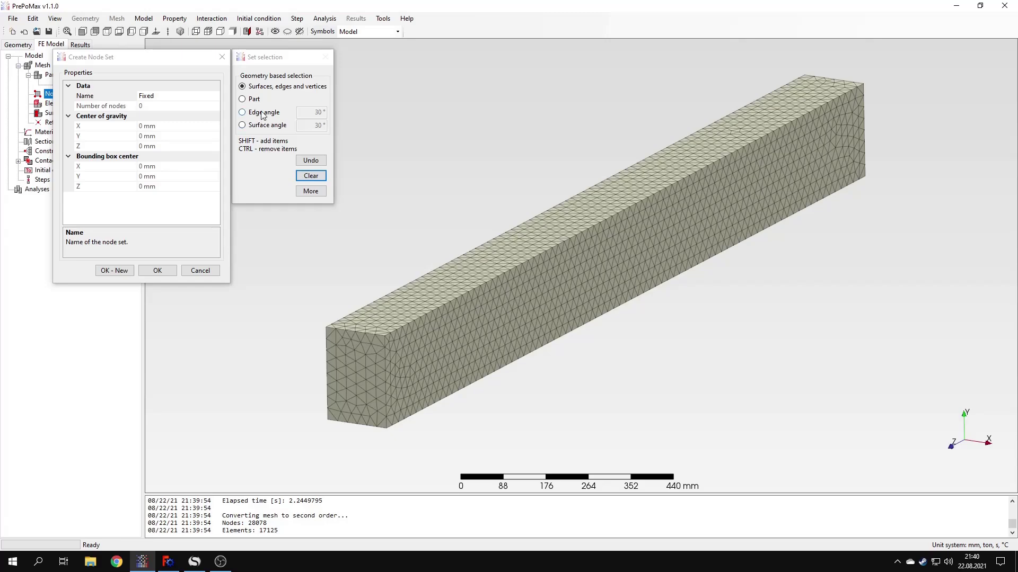
Step: Try whole-part selection and box selection of mesh nodes for the node set, and cancel its creation
left_click(242, 98)
left_click(457, 298)
left_click(311, 160)
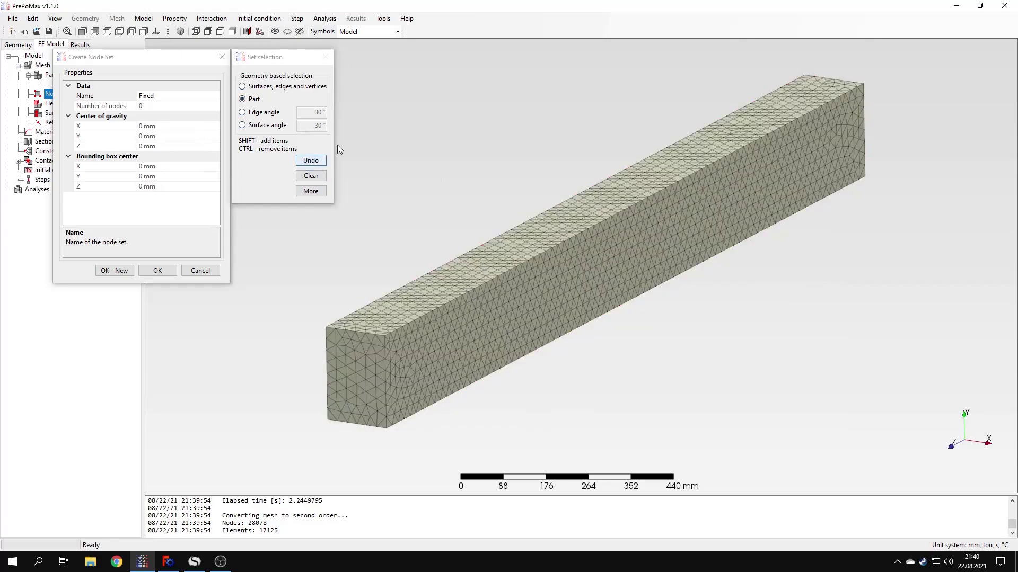
left_click(310, 191)
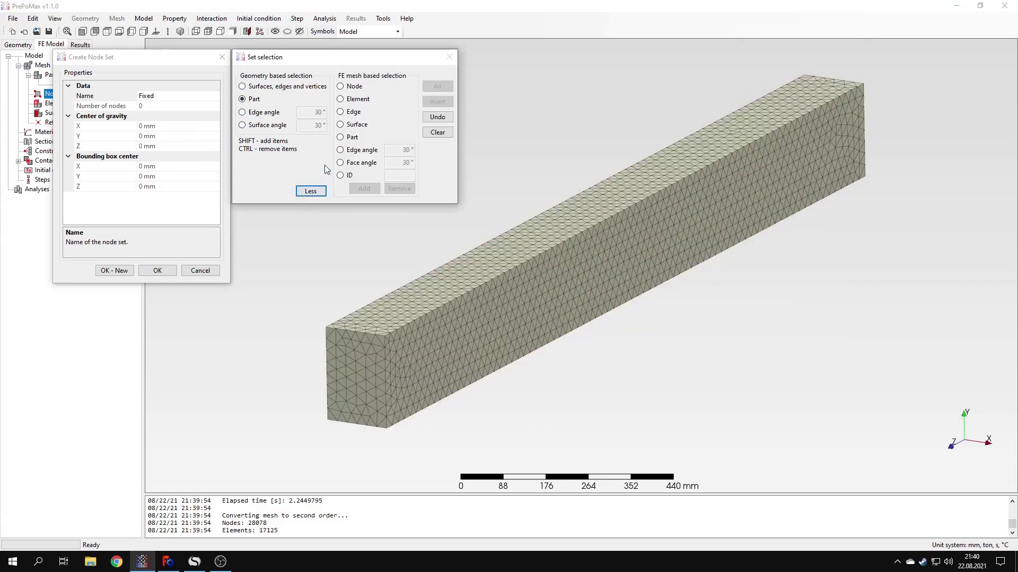
left_click(339, 86)
left_click_drag(531, 148, 731, 285)
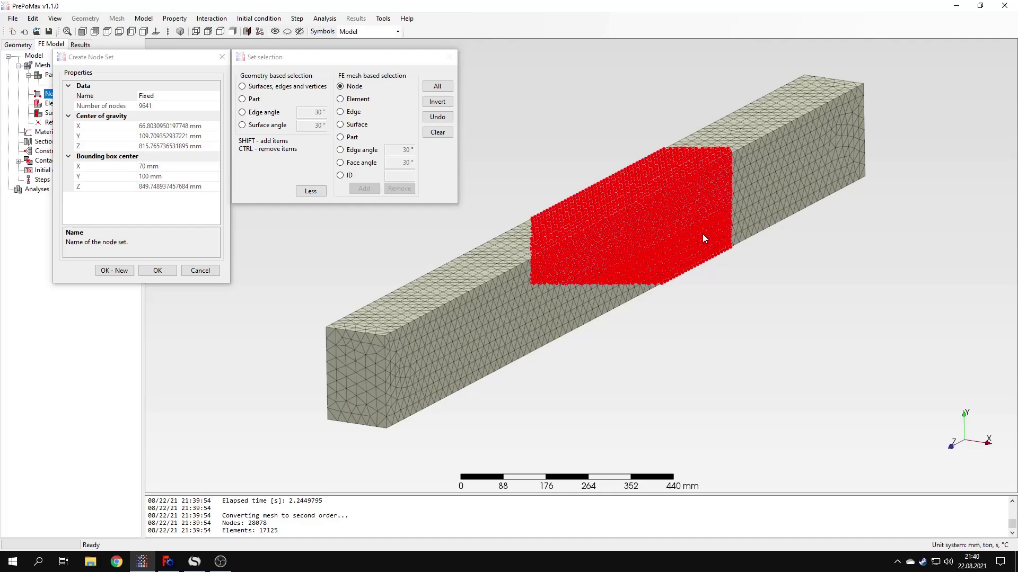
left_click(488, 114)
left_click_drag(459, 262, 483, 293)
left_click(459, 147)
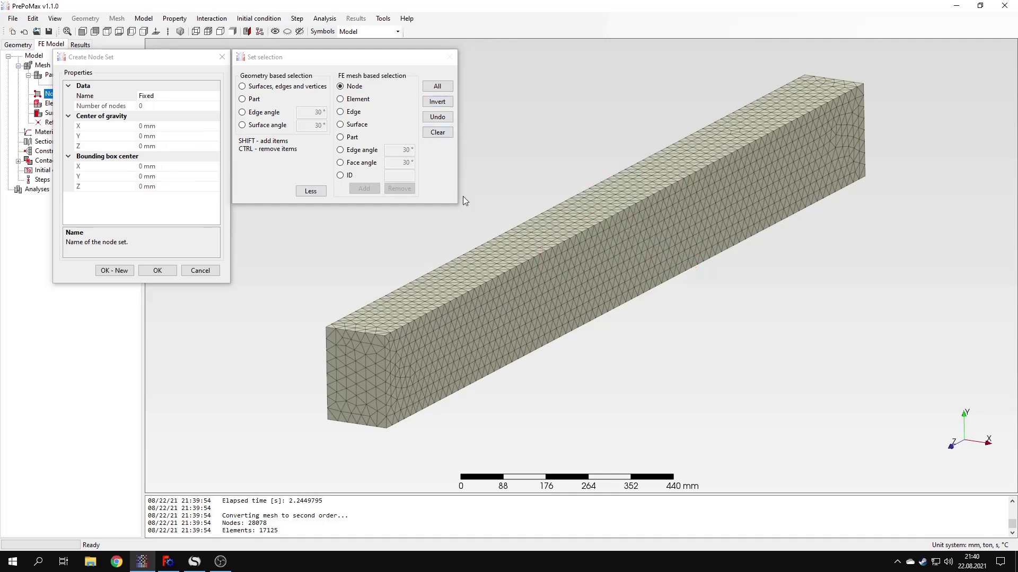
left_click(200, 271)
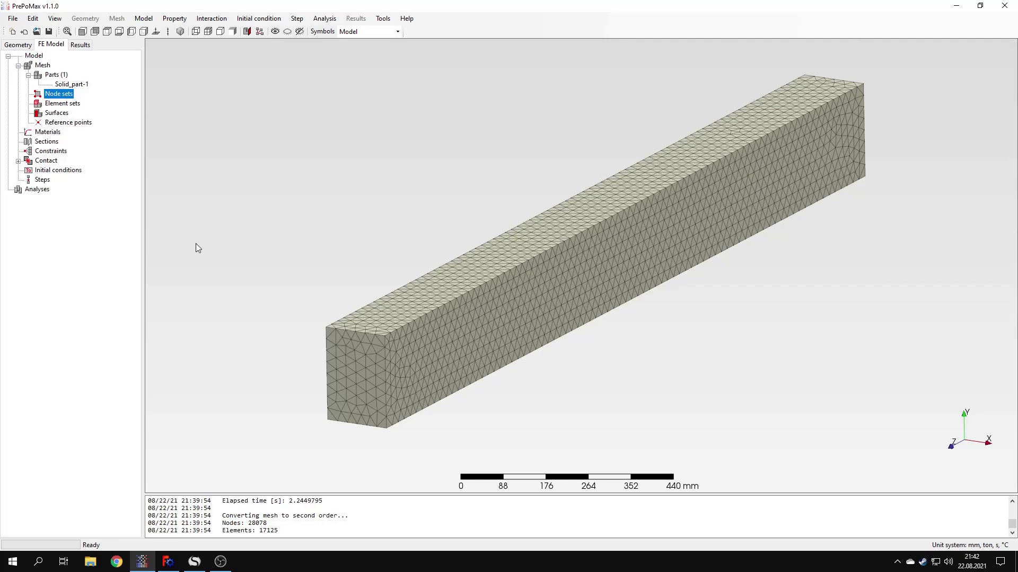
Step: Start a new material named Steel and add the Elastic model to it
double_click(51, 132)
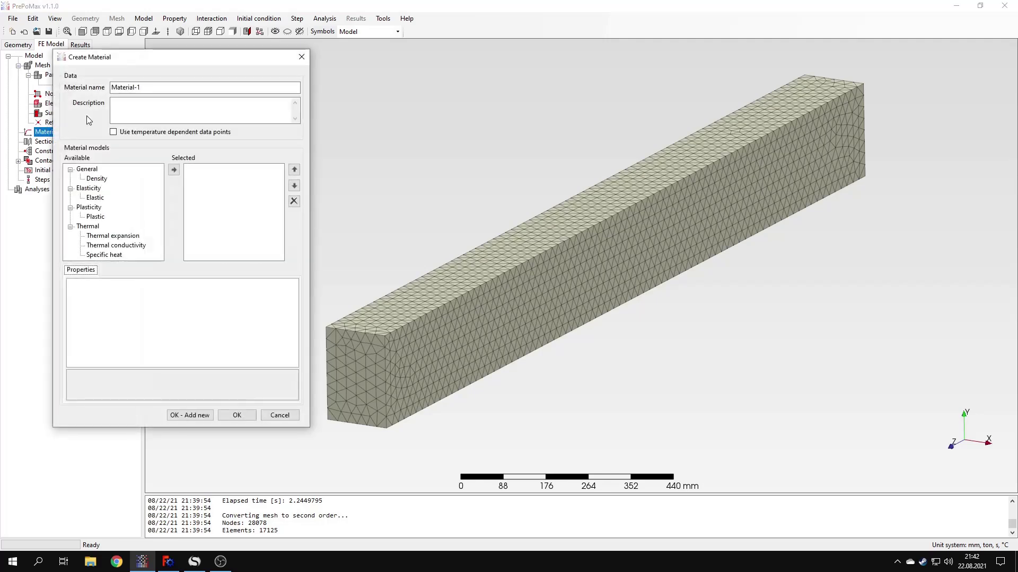
left_click(101, 198)
left_click_drag(146, 87, 96, 83)
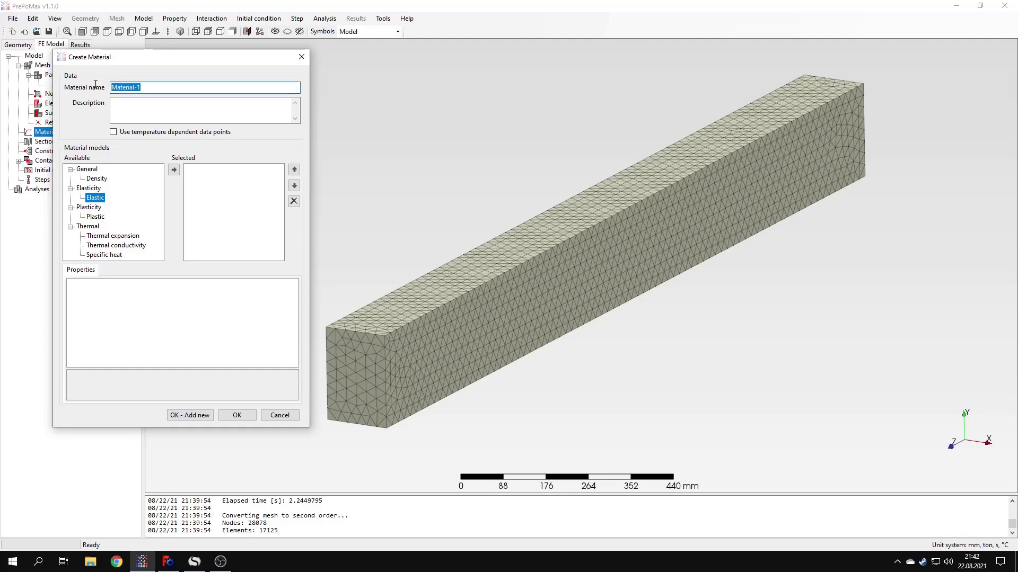
type("Steel")
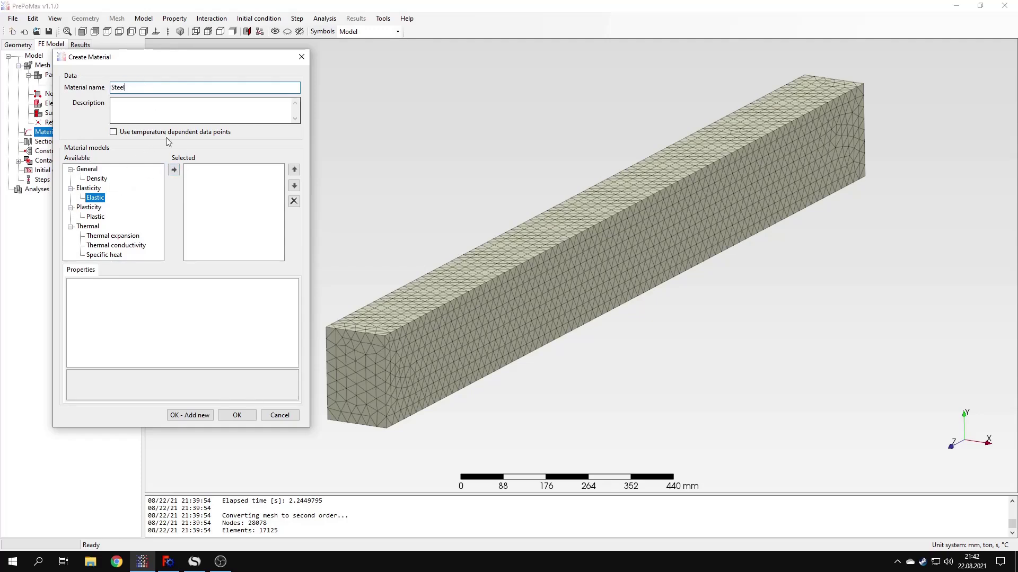
left_click(174, 170)
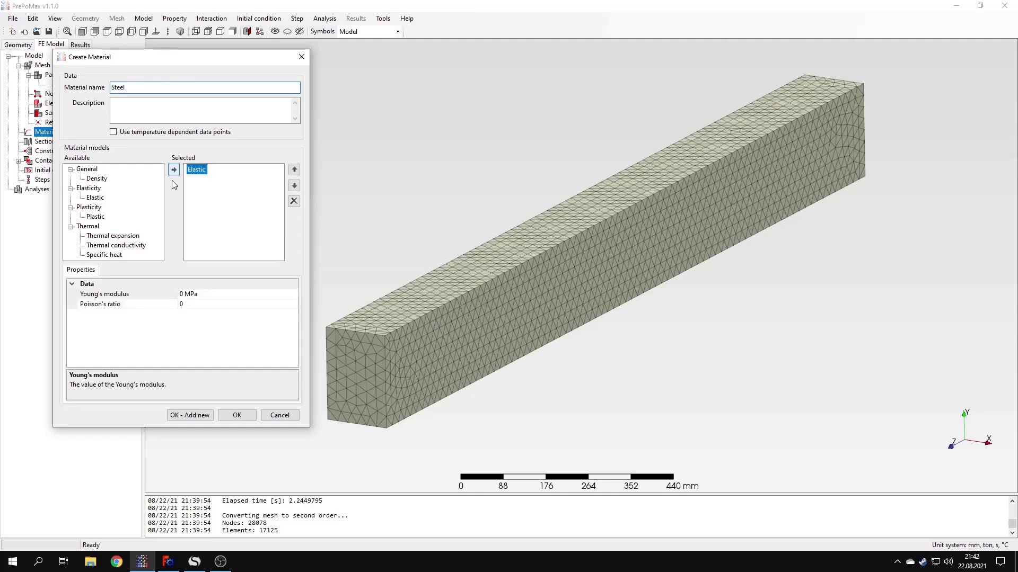
Step: Set the material's Young's modulus to 210000 MPa and Poisson's ratio to 0.3, and accept the material
left_click(184, 294)
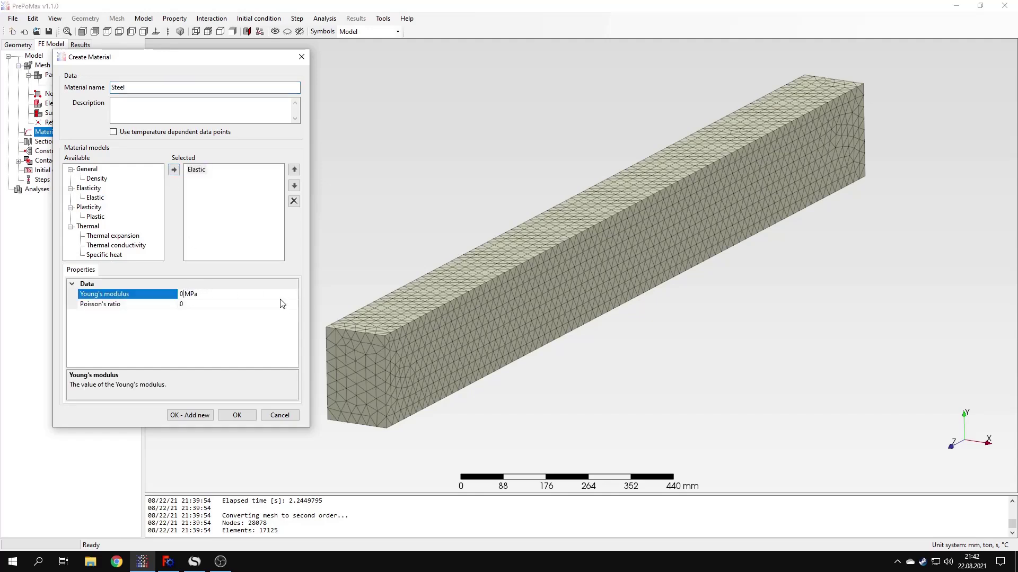
key("BackSpace")
type("210000")
left_click(249, 303)
type(".3")
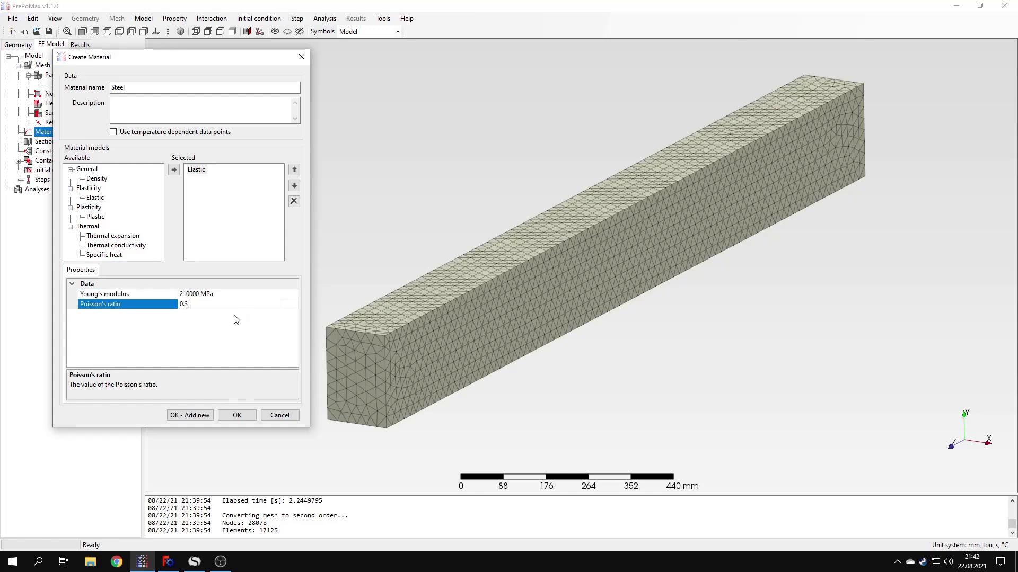
left_click(240, 410)
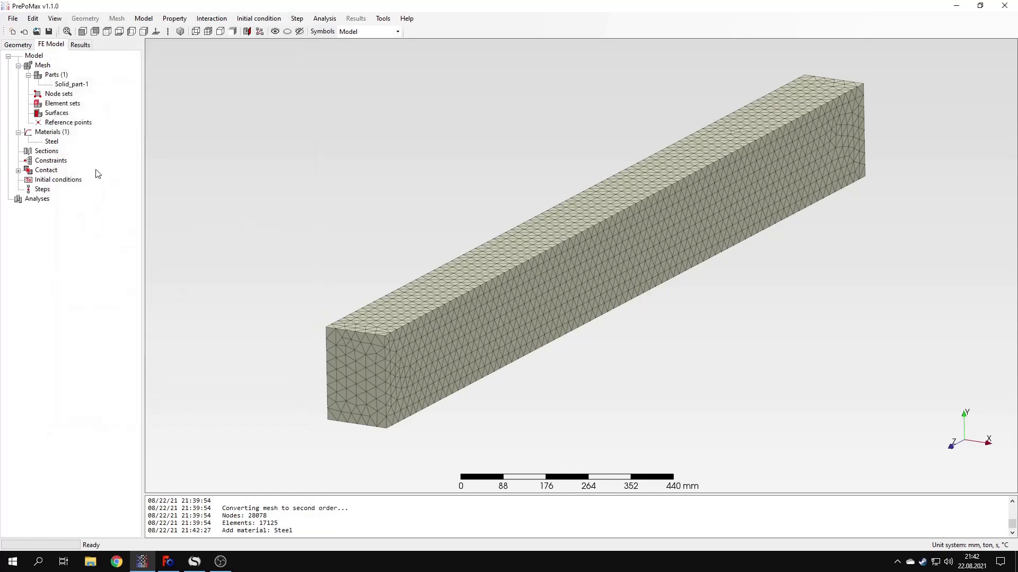
Step: Create a solid section with the Steel material and assign it to the whole beam
left_click(48, 152)
double_click(47, 153)
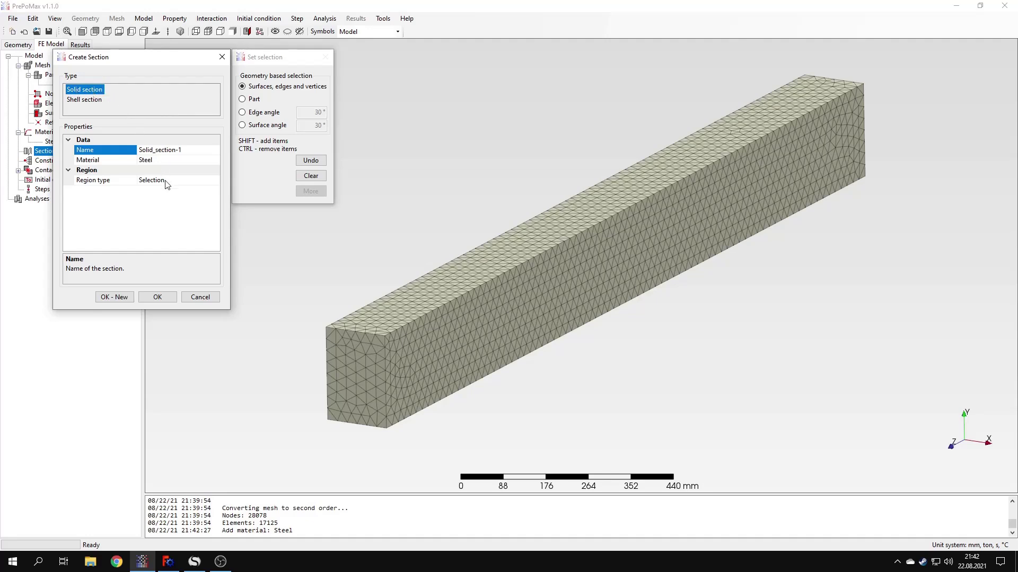
left_click(182, 182)
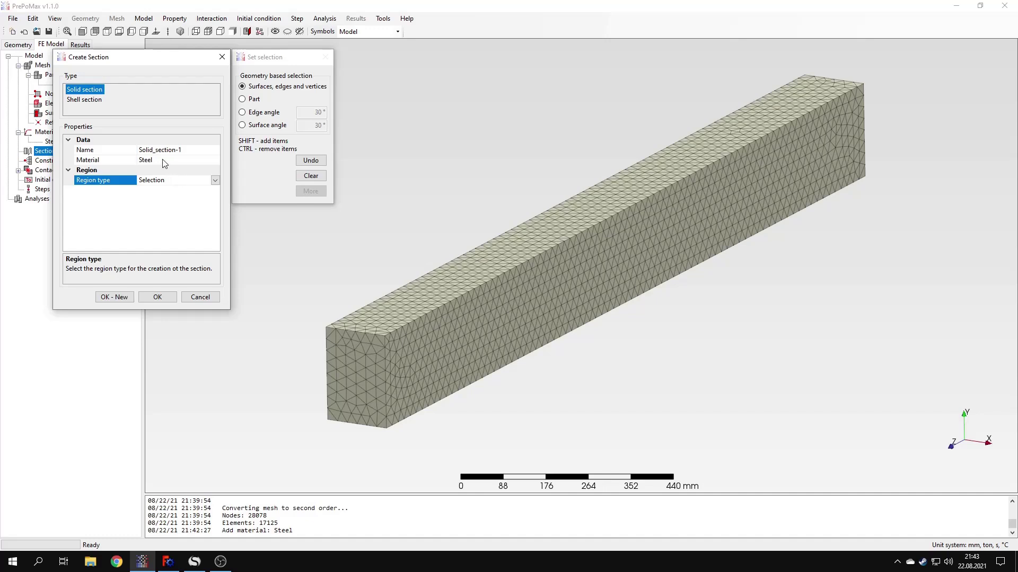
left_click(166, 161)
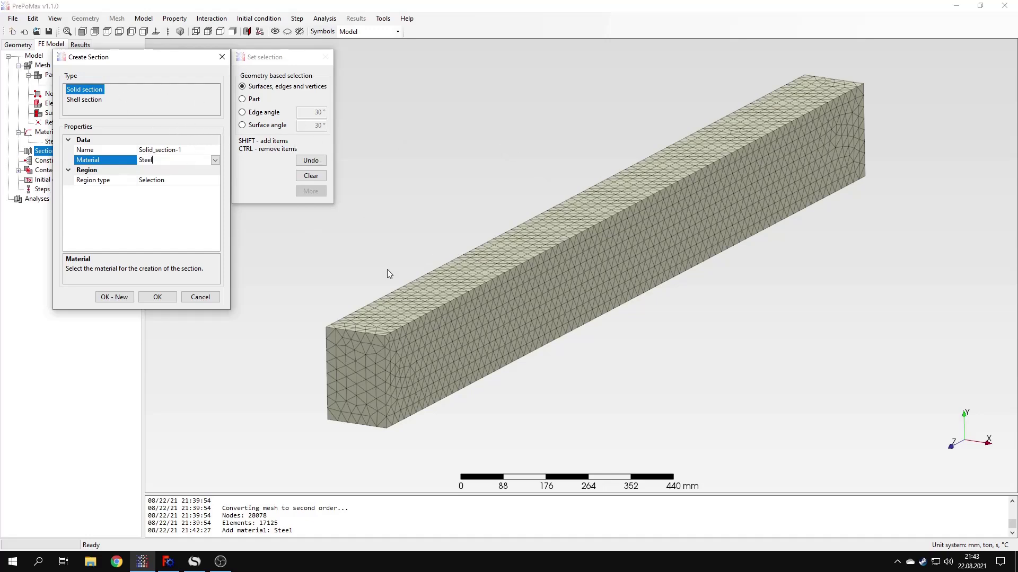
left_click(404, 298)
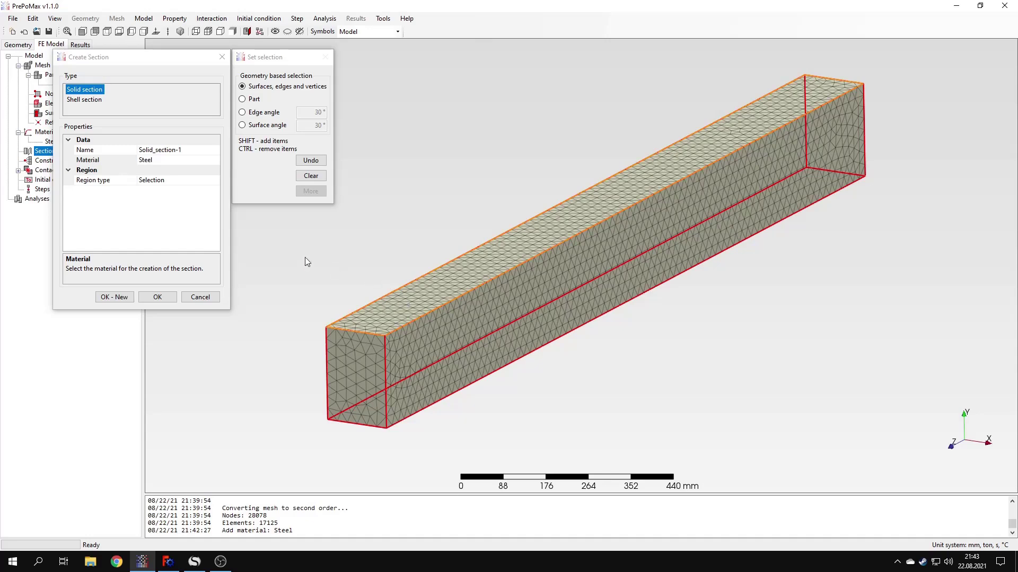
left_click(158, 297)
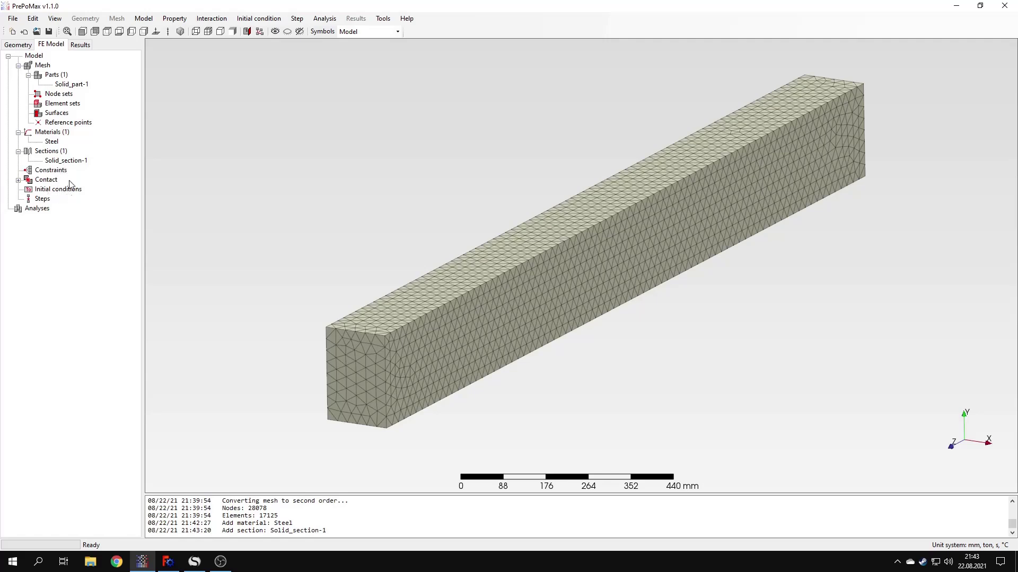
Step: Add a static analysis step with the default solver and incrementation and Nlgeom off
double_click(42, 199)
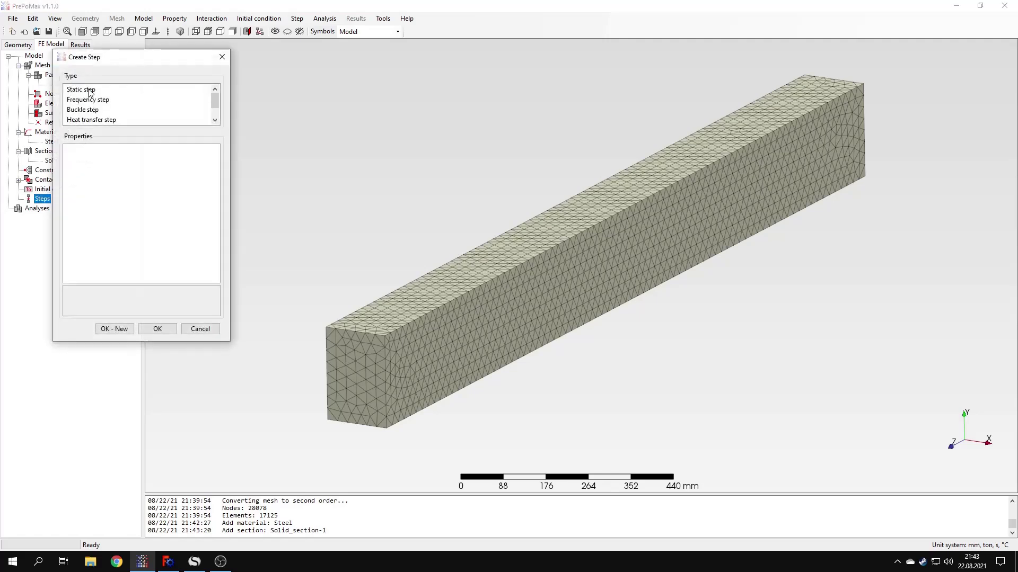
left_click(90, 91)
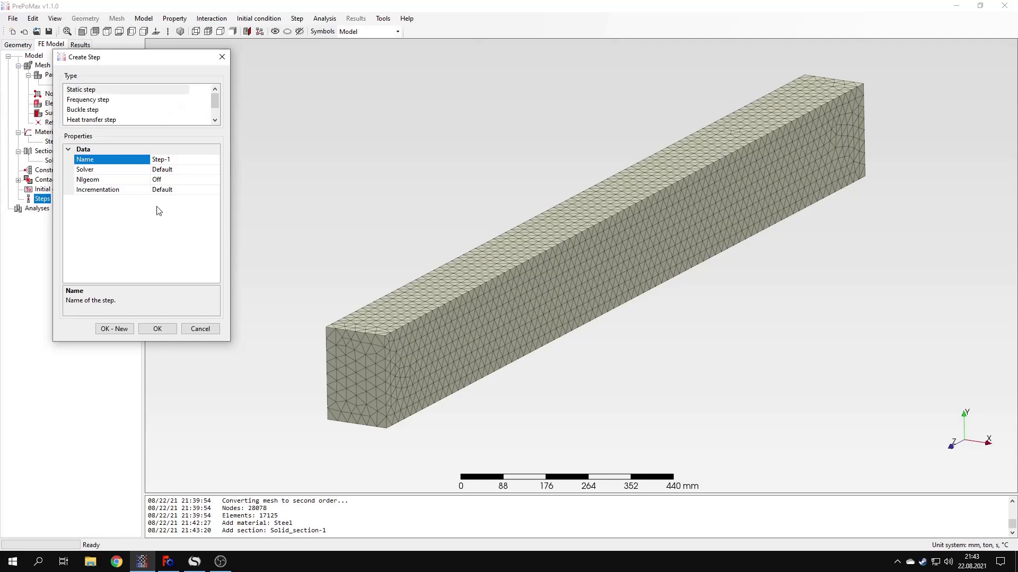
left_click(158, 330)
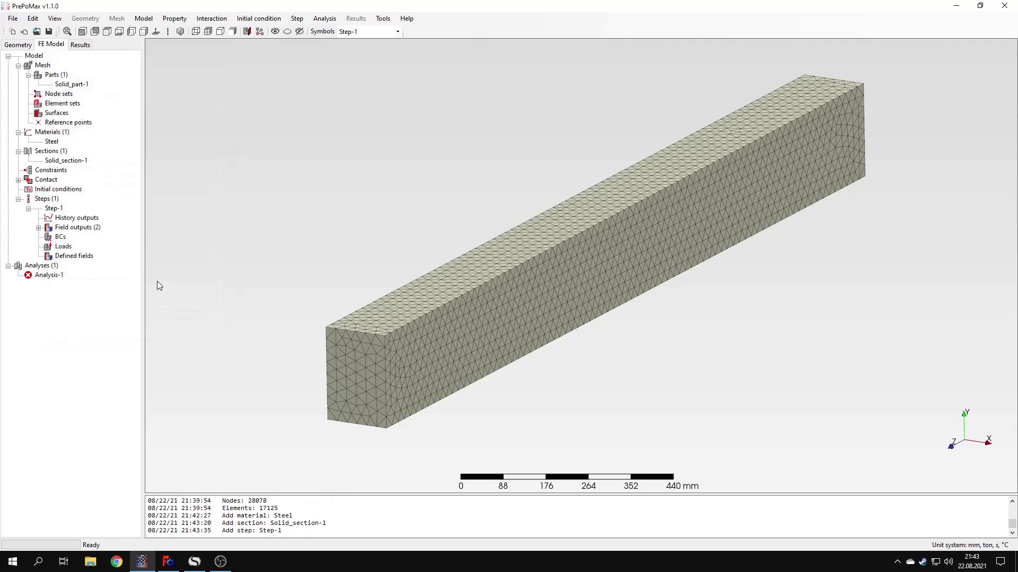
Step: Start a Displacement/Rotation boundary condition on the near end face's lower edge, and display only the model edges instead of the mesh
double_click(60, 238)
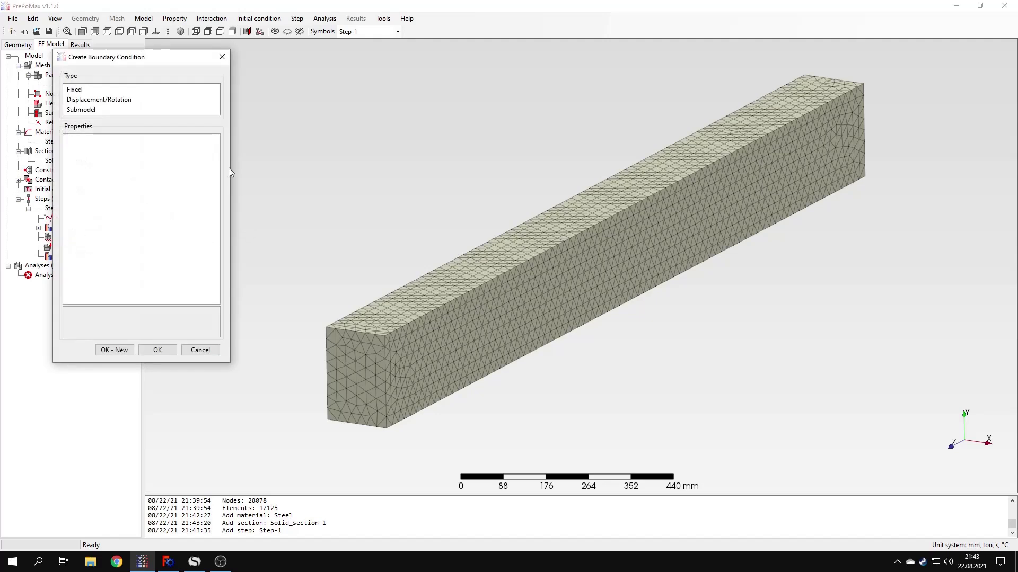
left_click(82, 91)
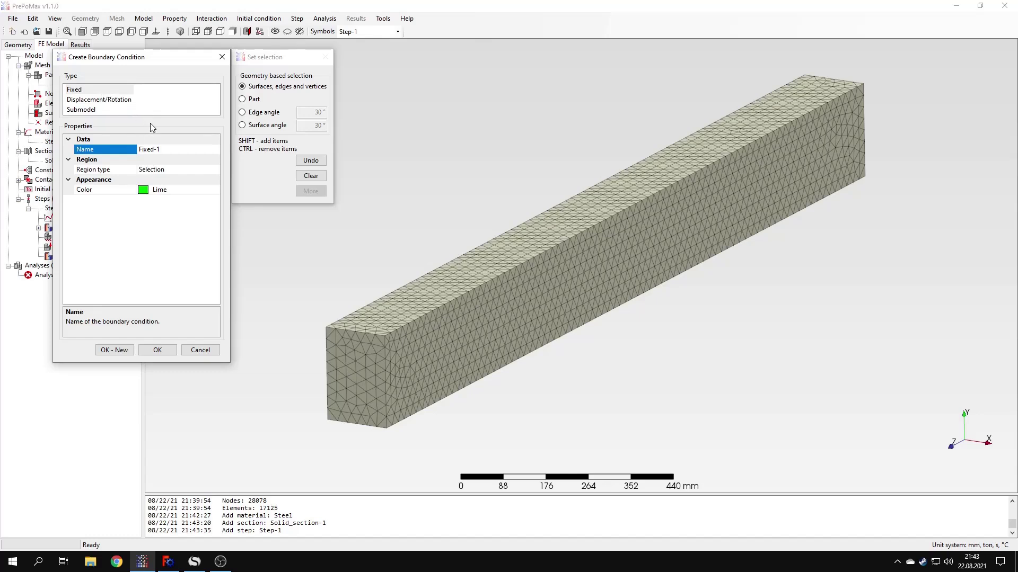
left_click(127, 101)
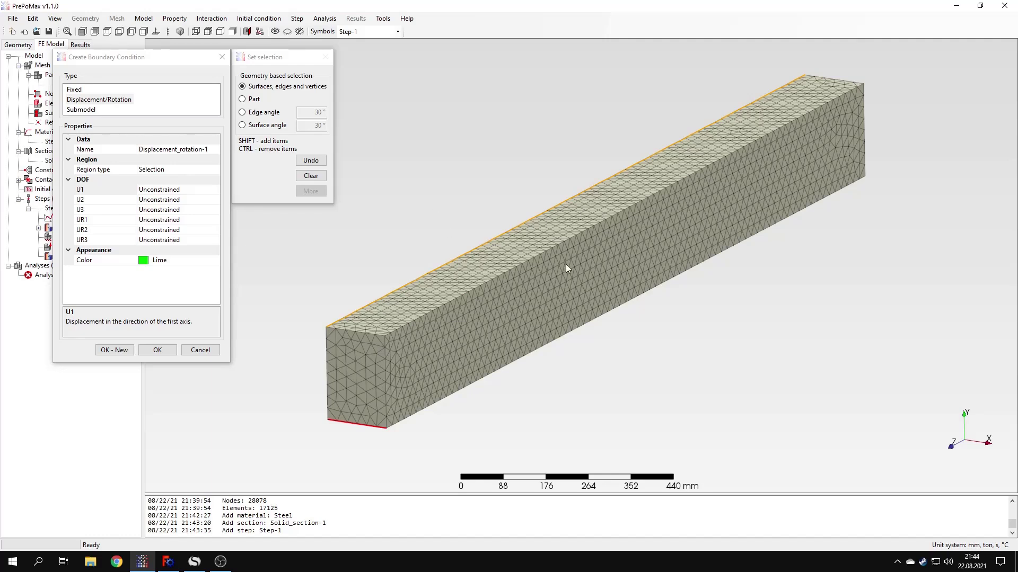
left_click(220, 31)
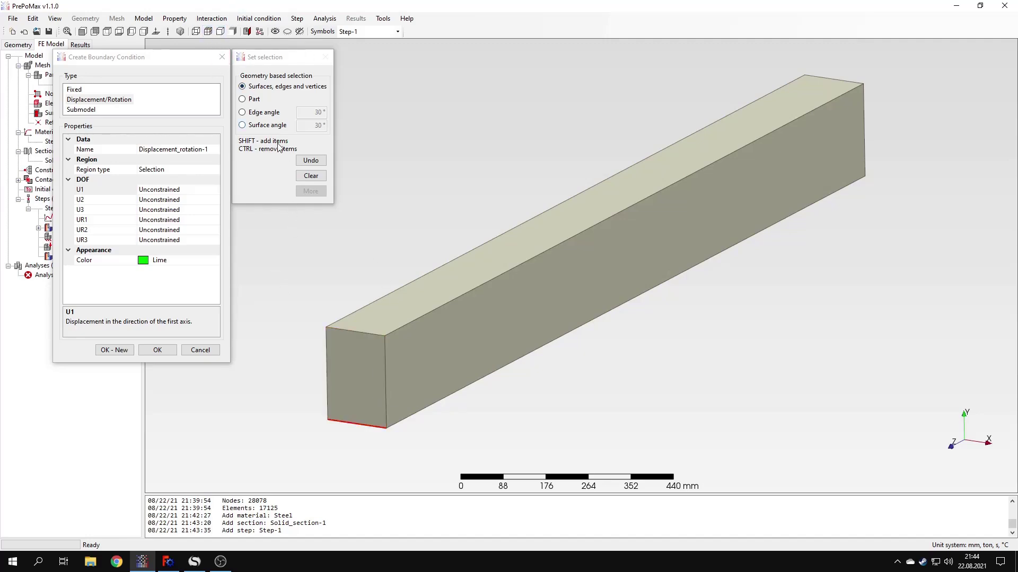
Step: Try the Fixed and 0 mm options for the boundary condition's U1 displacement
left_click(201, 189)
left_click(215, 190)
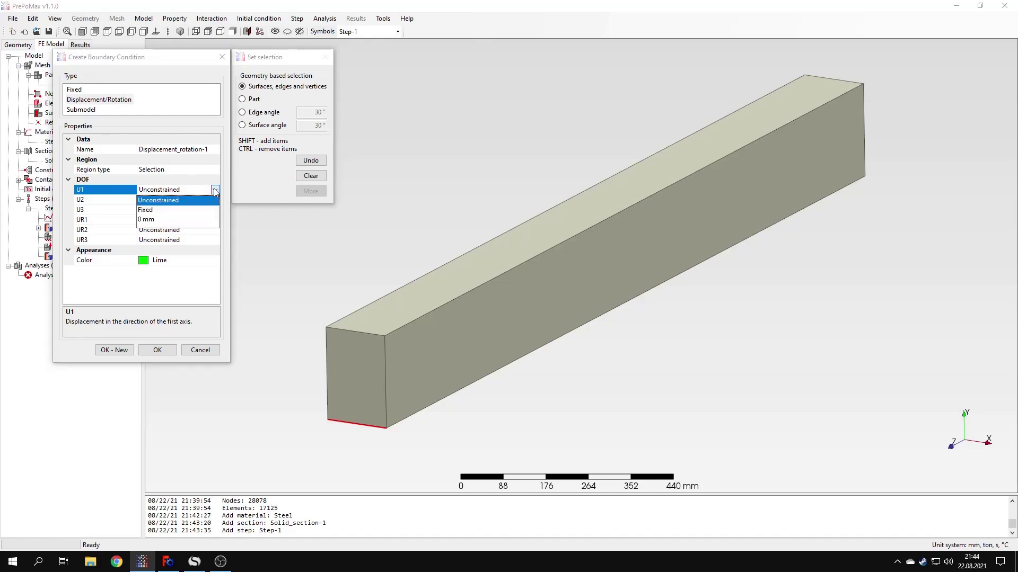
left_click(181, 212)
left_click(216, 190)
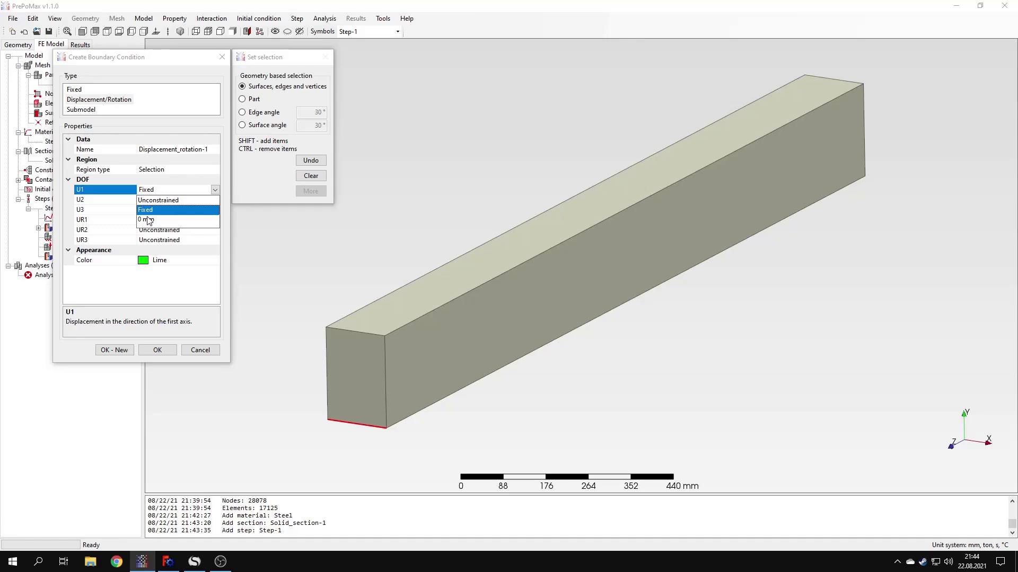
left_click(149, 220)
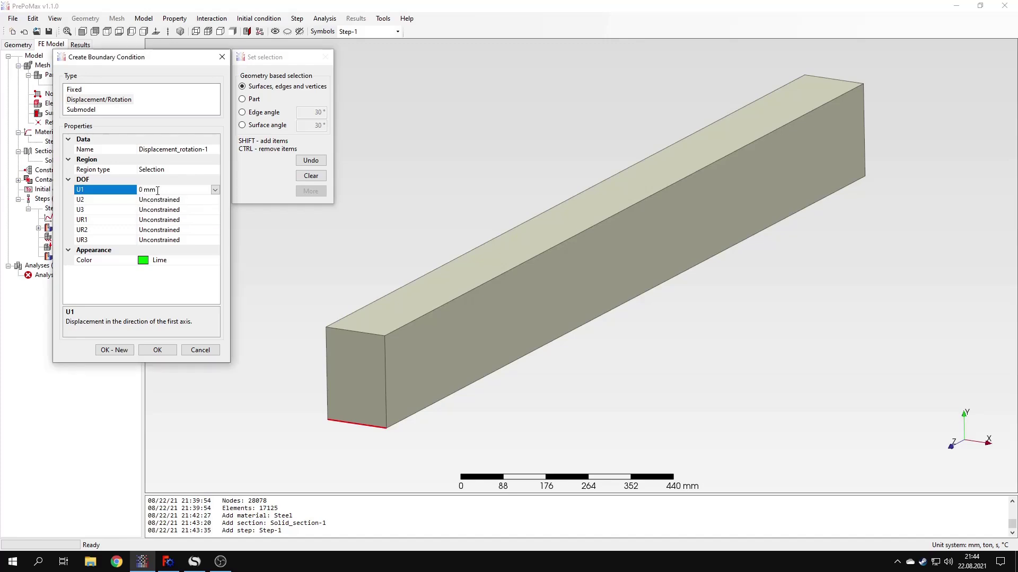
Step: Set U1, U2 and U3 to Fixed on the near end's lower edge and create the boundary condition
left_click(214, 189)
left_click(215, 192)
left_click(215, 190)
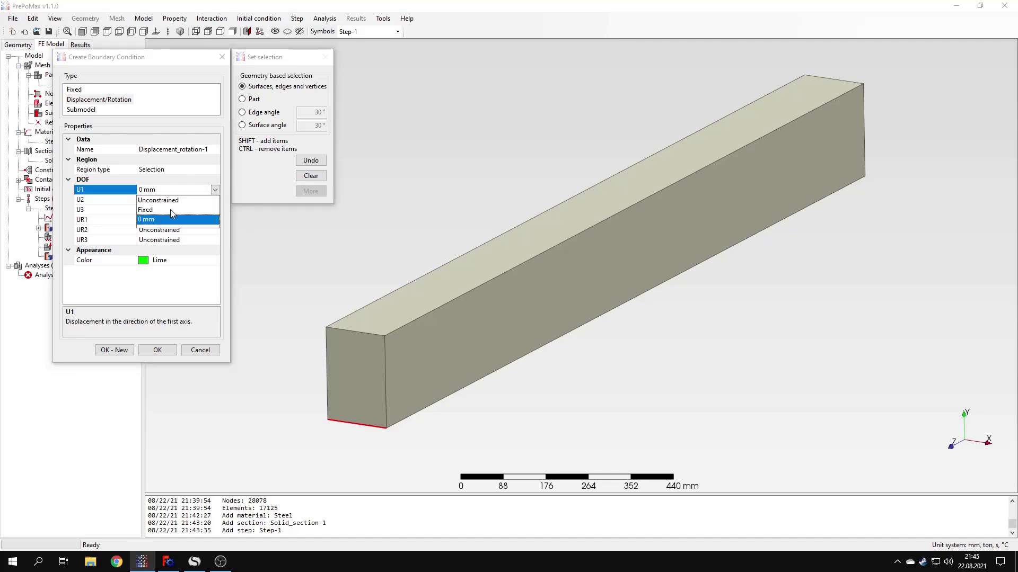
left_click(154, 211)
left_click(215, 200)
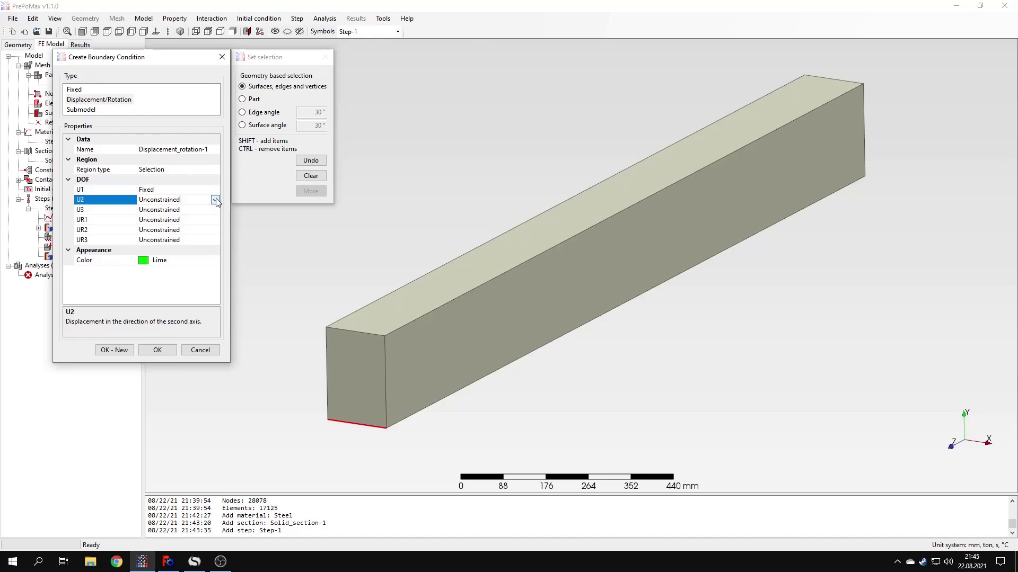
left_click(159, 219)
left_click(215, 210)
left_click(215, 209)
left_click(174, 229)
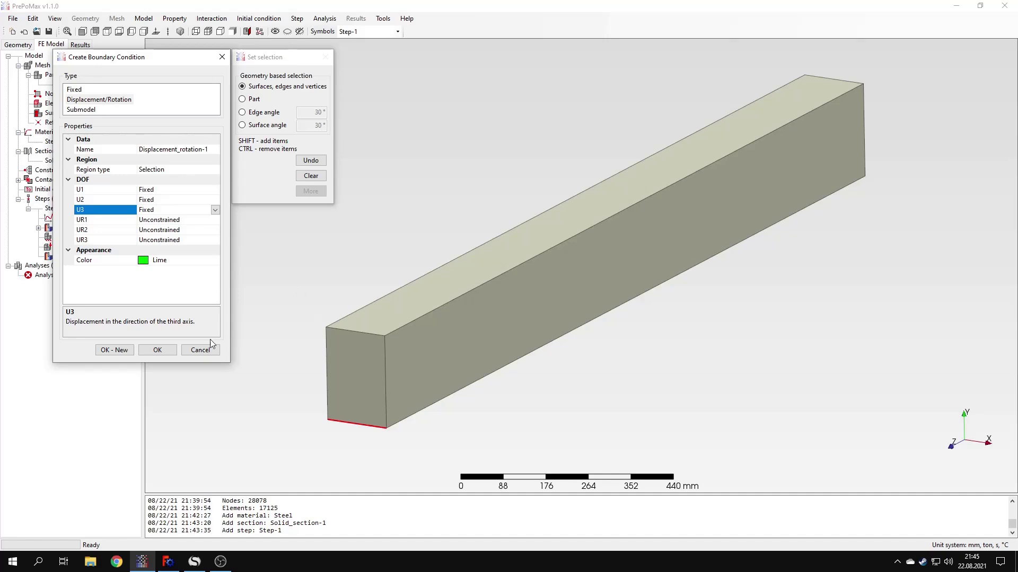
left_click(157, 351)
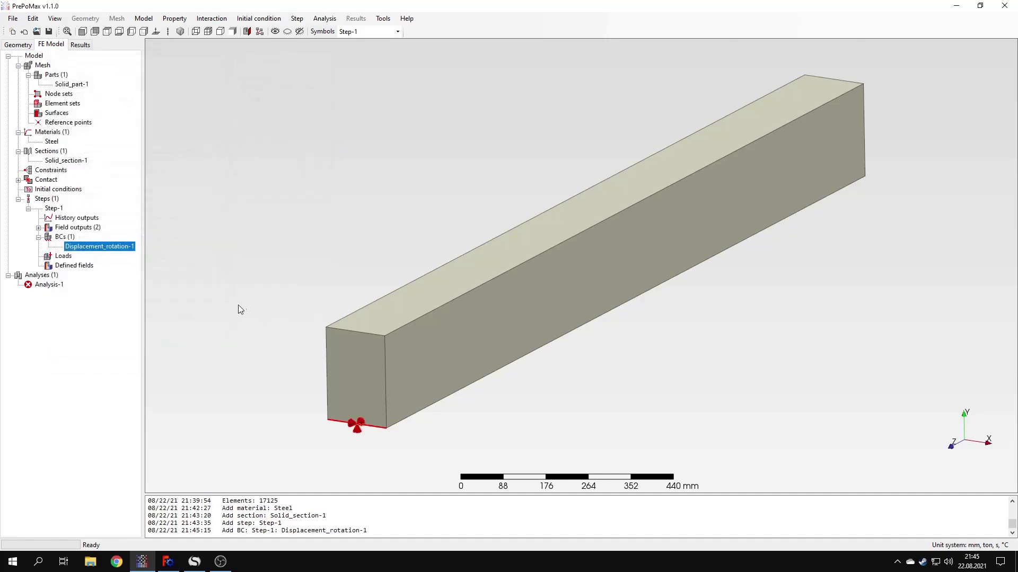
Step: Start a second Displacement/Rotation boundary condition and select the lower edge of the beam's far end face
double_click(63, 237)
left_click(126, 100)
middle_click_drag(666, 237, 784, 175)
middle_click_drag(638, 275, 641, 231)
Step: Set the far edge's U1 and U2 to Fixed, leave U3 unconstrained, and create the boundary condition
left_click(210, 190)
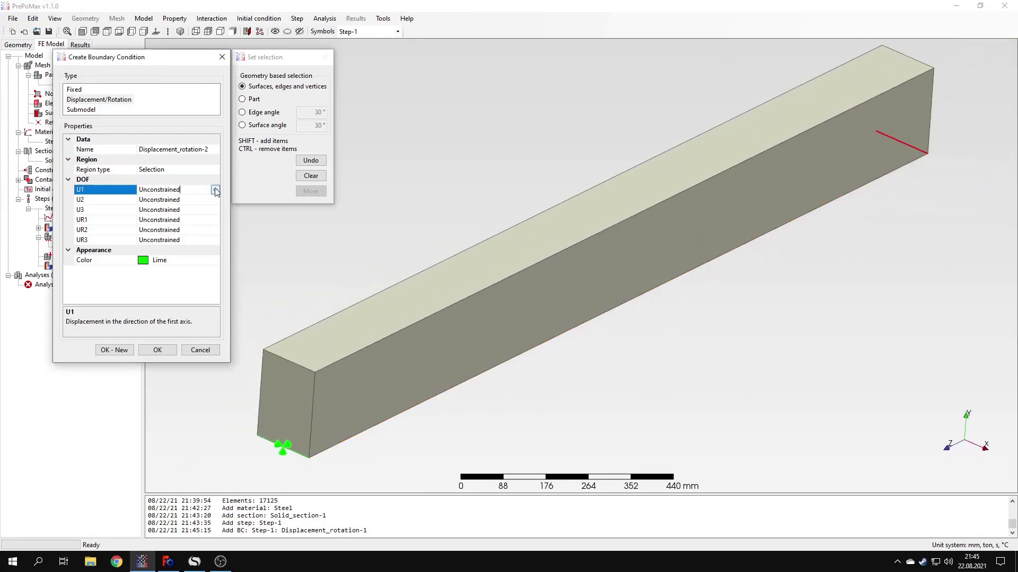
left_click(215, 190)
left_click(198, 214)
left_click(213, 200)
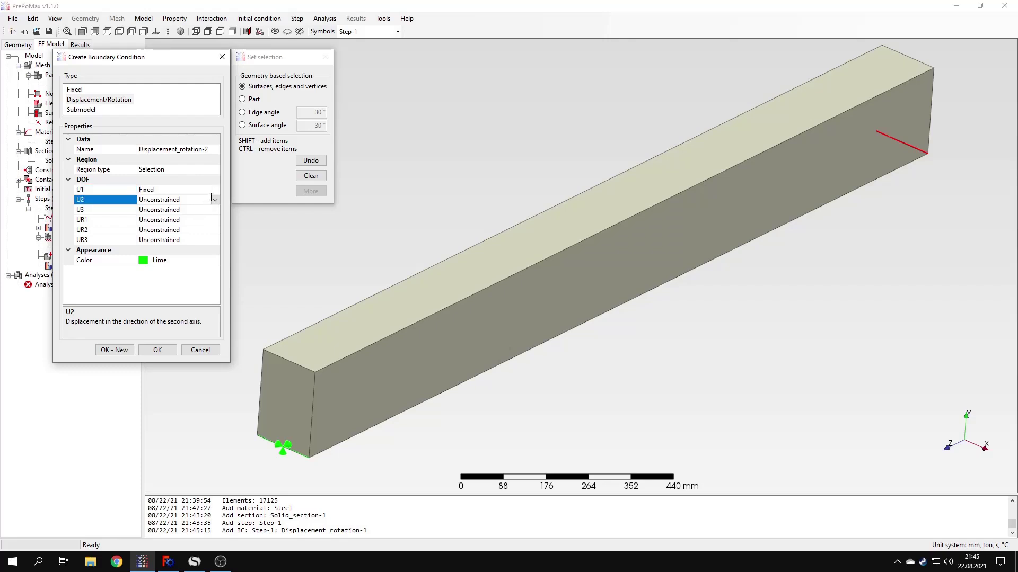
left_click(215, 199)
left_click(201, 210)
left_click(104, 211)
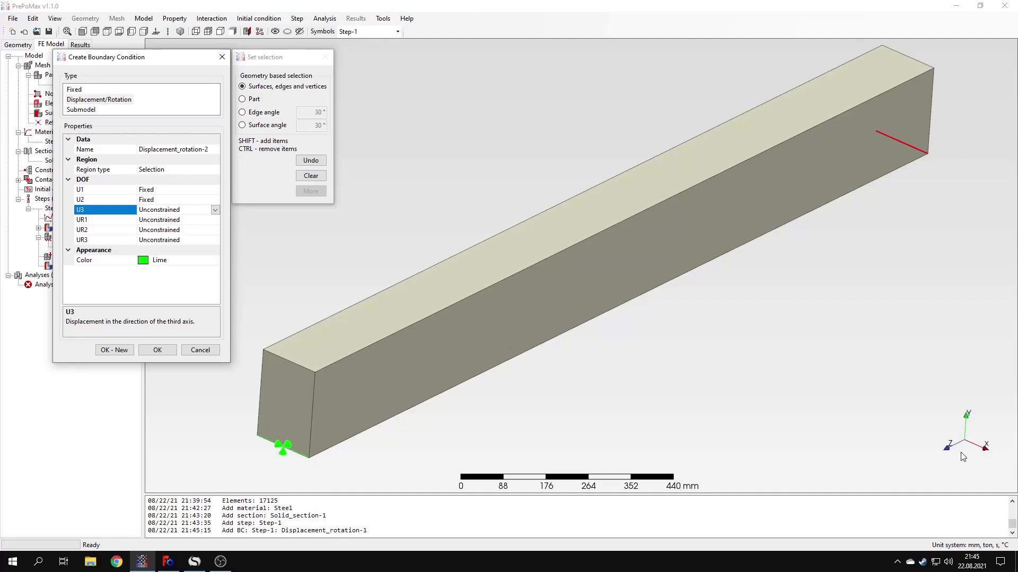
left_click(162, 351)
Step: Switch to SMath Studio and check the load scheme and pressure p in the rectangular beam calculation
left_click_drag(927, 294, 898, 263)
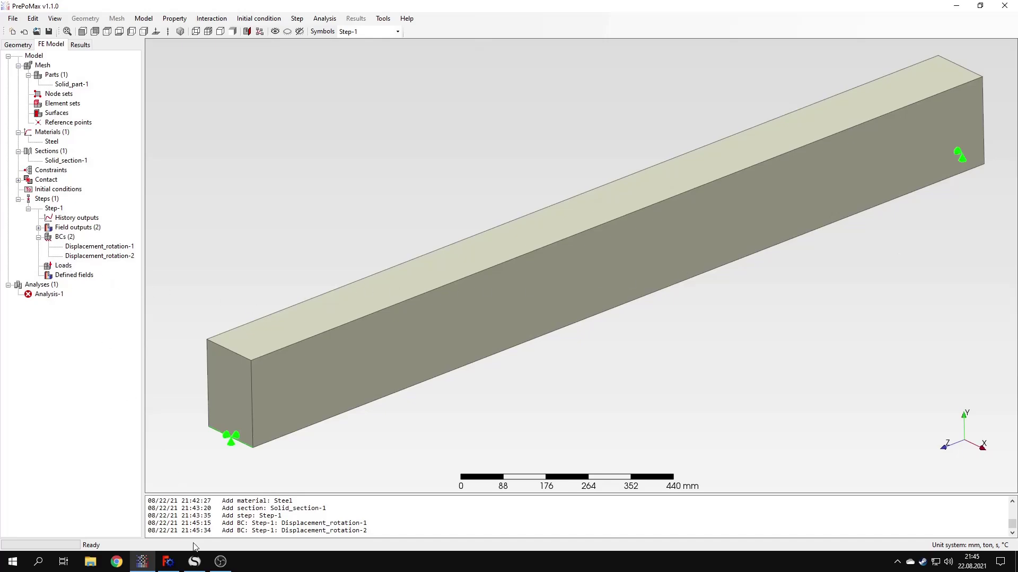
mouse_move(194, 561)
left_click(230, 524)
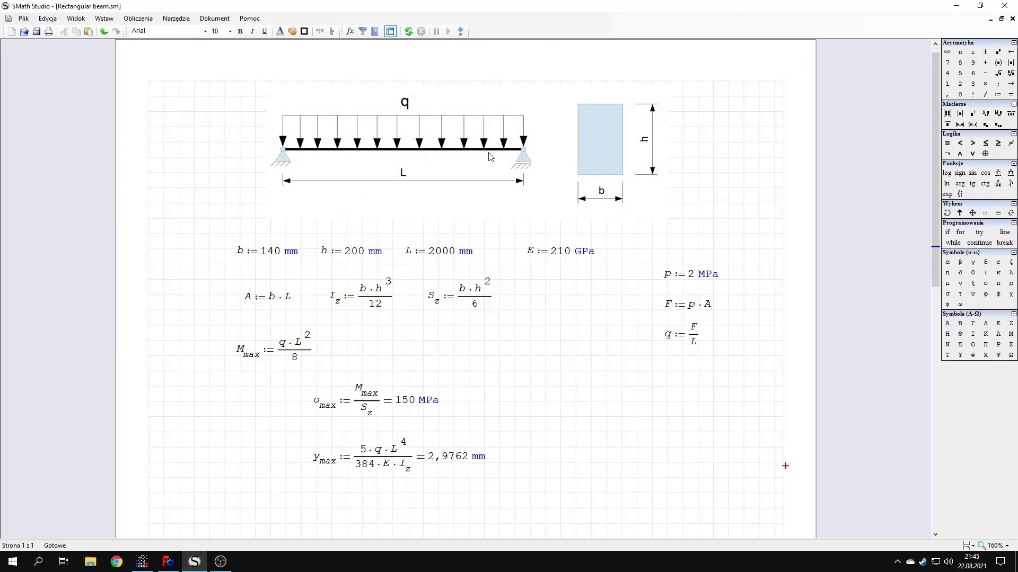
mouse_move(681, 271)
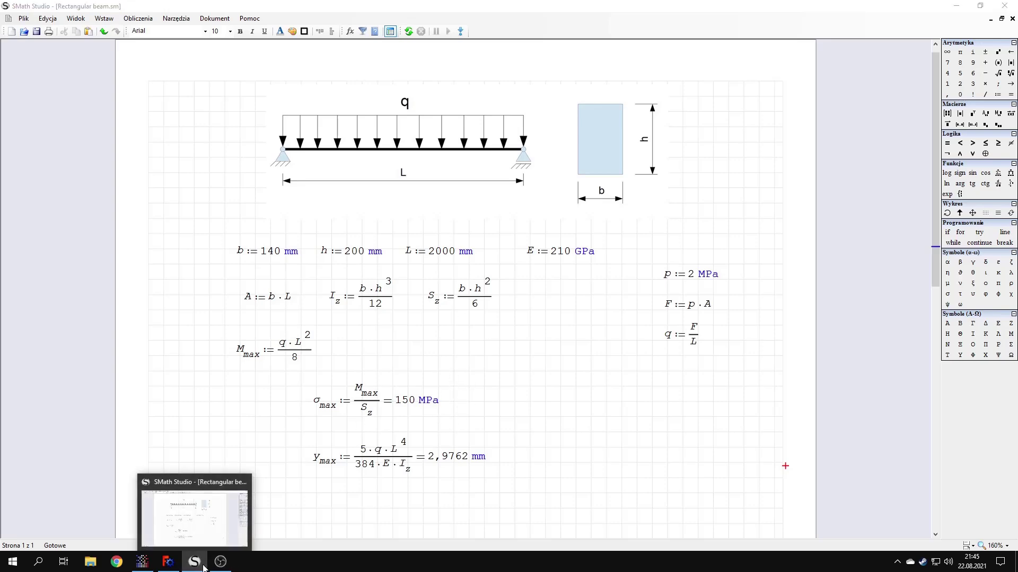
Step: Return to PrePoMax and create a 2 MPa pressure load on the beam's top face
left_click(142, 562)
double_click(74, 265)
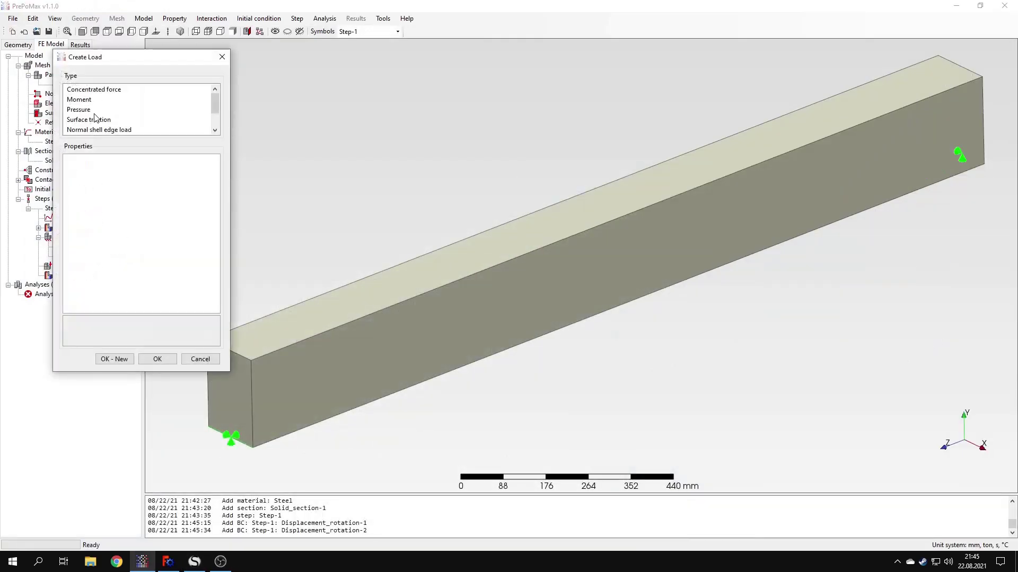
left_click(420, 278)
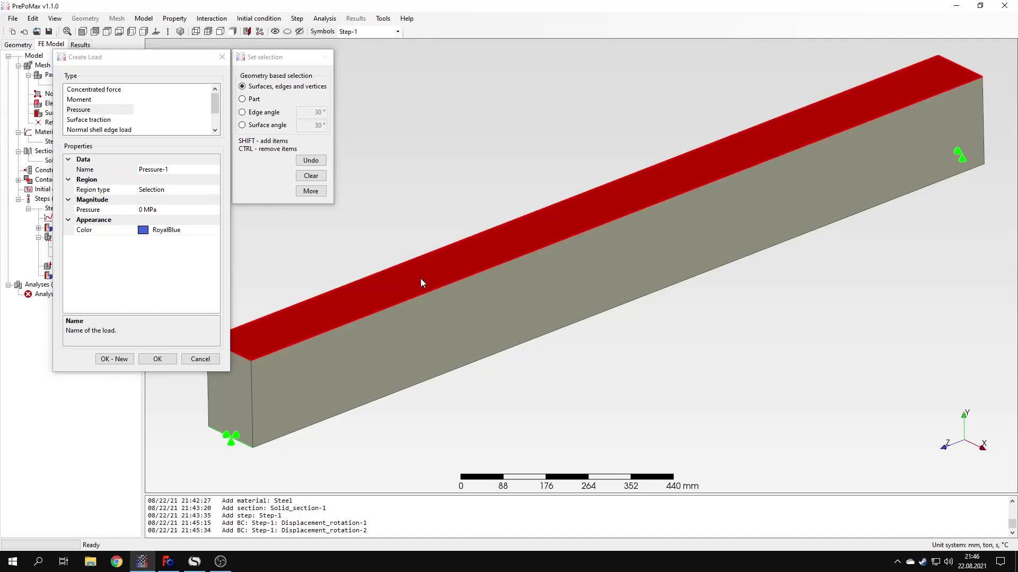
left_click(164, 212)
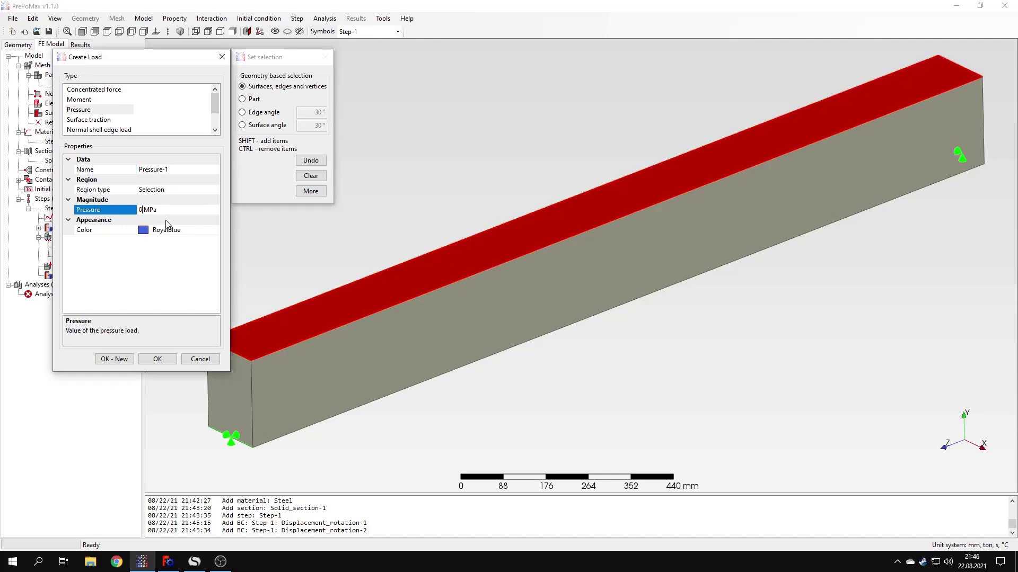
key("BackSpace")
type("2")
left_click(158, 359)
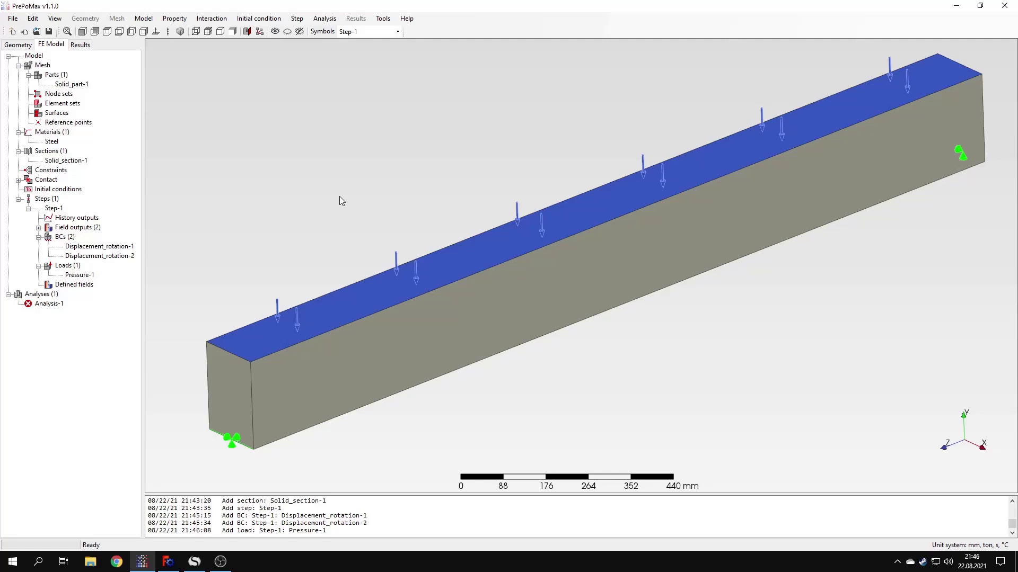
Step: Check the Calculix solver settings, including the number of processors, and close the settings without changes
left_click(382, 18)
left_click(395, 30)
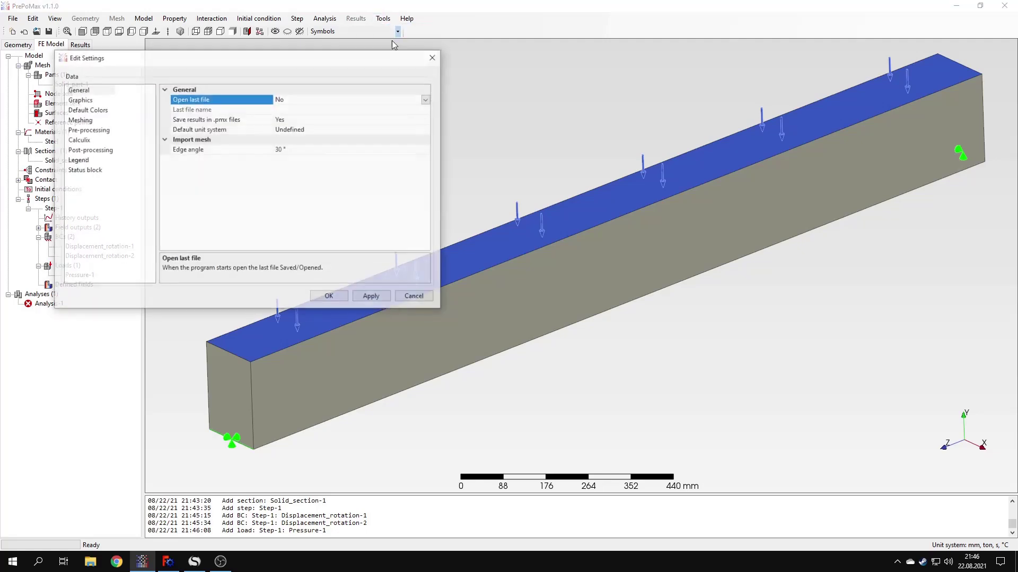
left_click(82, 140)
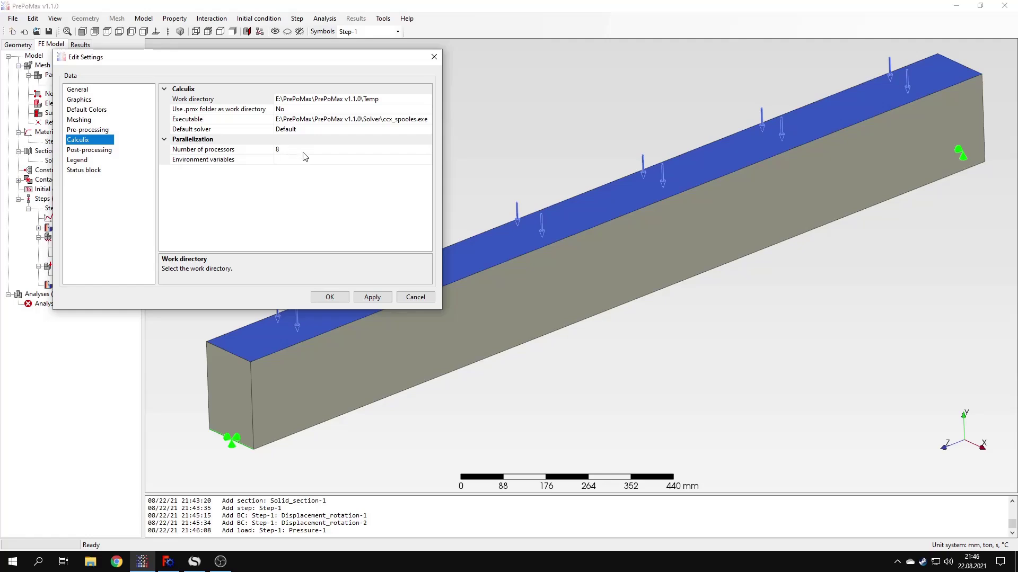
left_click(286, 149)
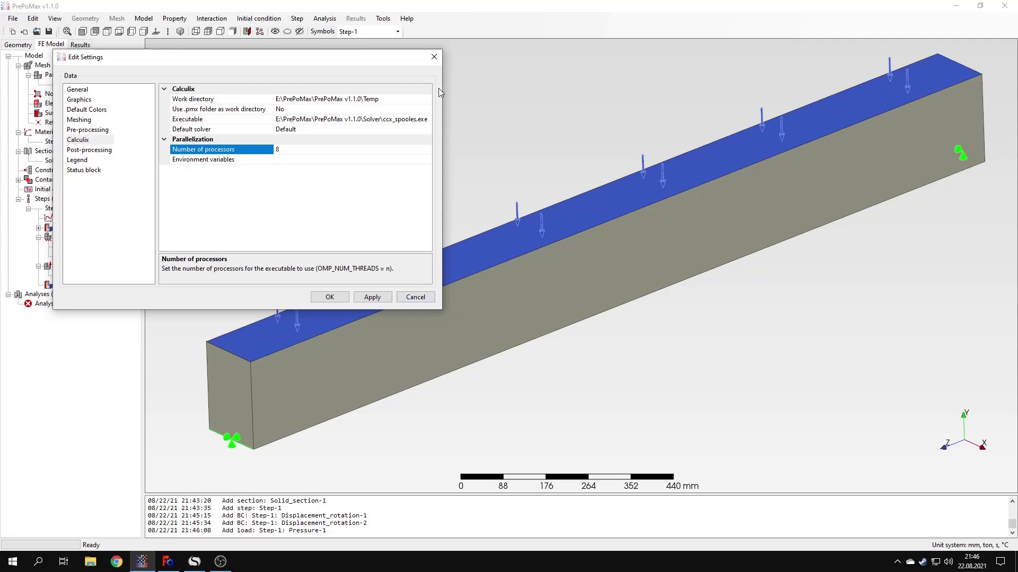
left_click(434, 57)
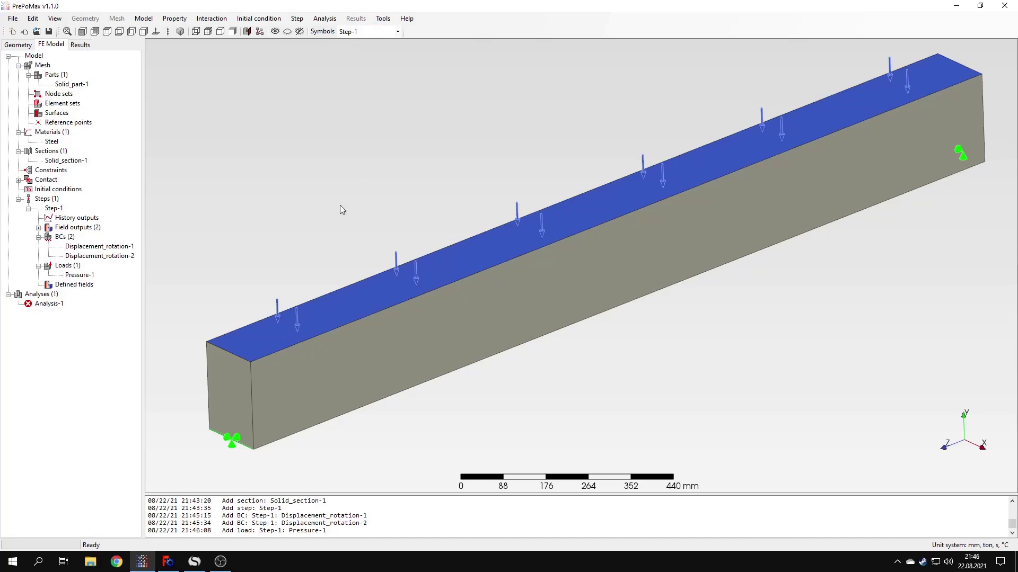
Step: Run Analysis-1 and move its monitor window aside
right_click(62, 306)
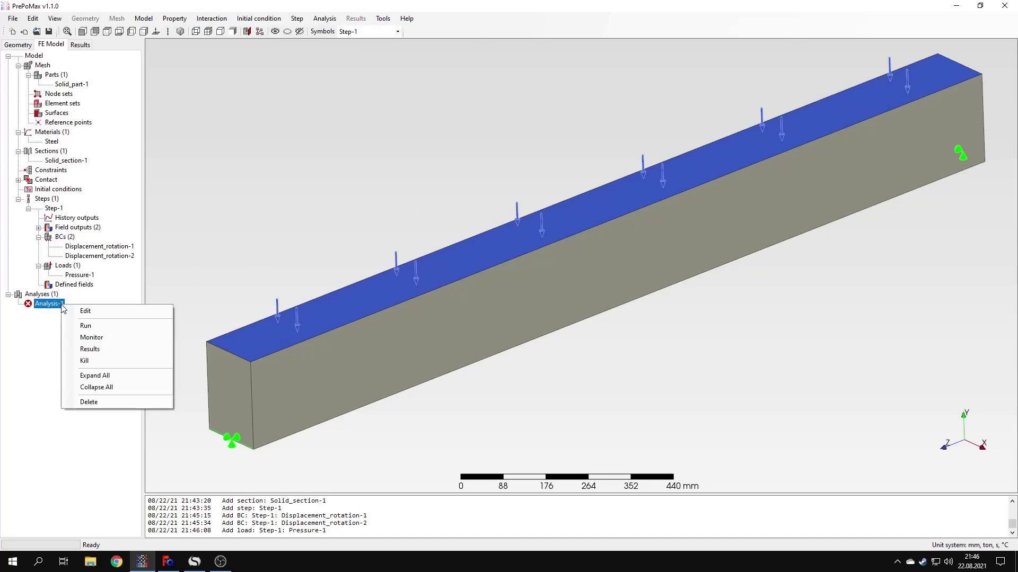
left_click(97, 326)
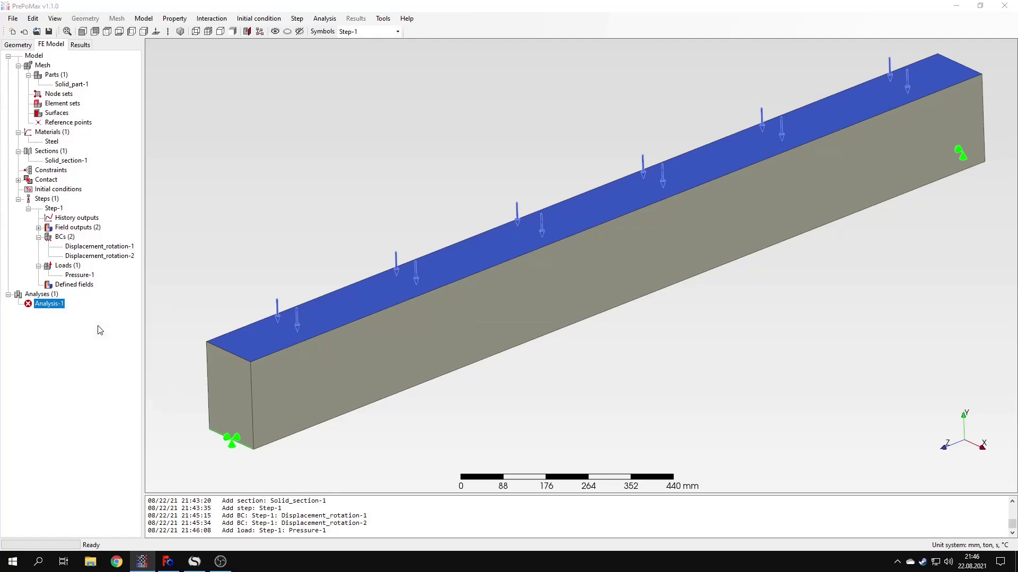
left_click(494, 313)
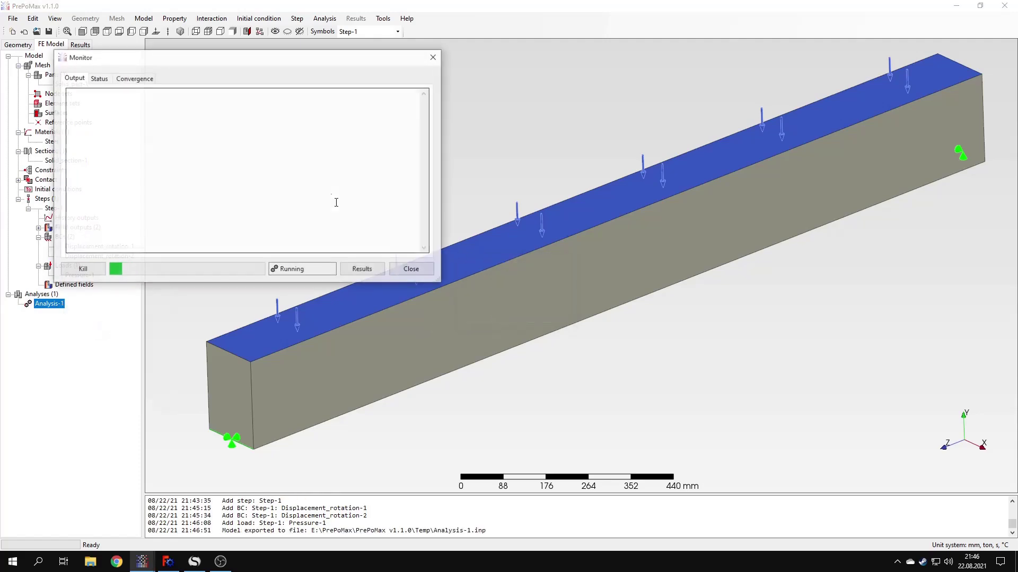
left_click_drag(331, 70, 449, 67)
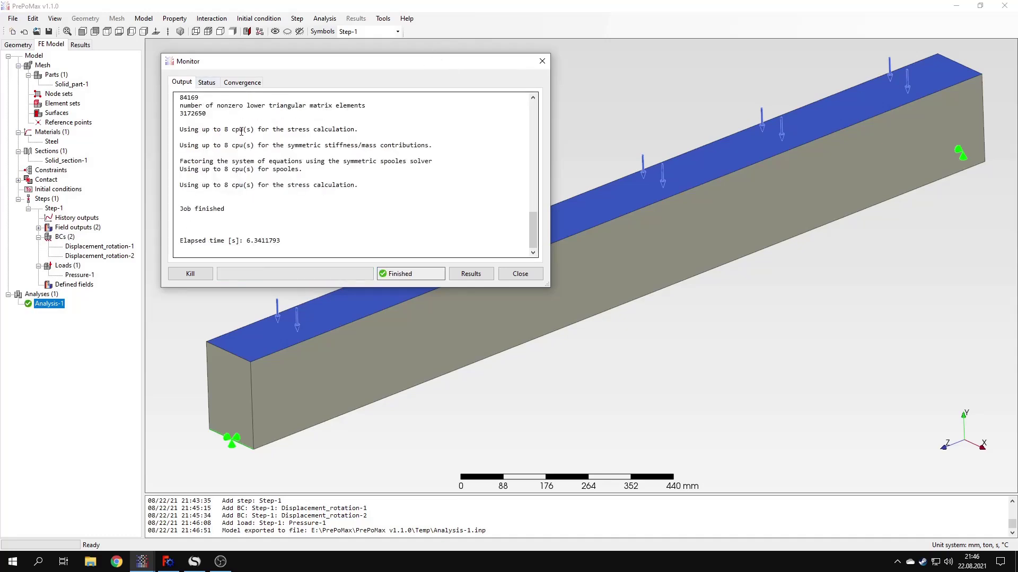
Step: Examine the status, convergence and solver output of the finished analysis in the monitor
left_click(211, 84)
left_click(239, 84)
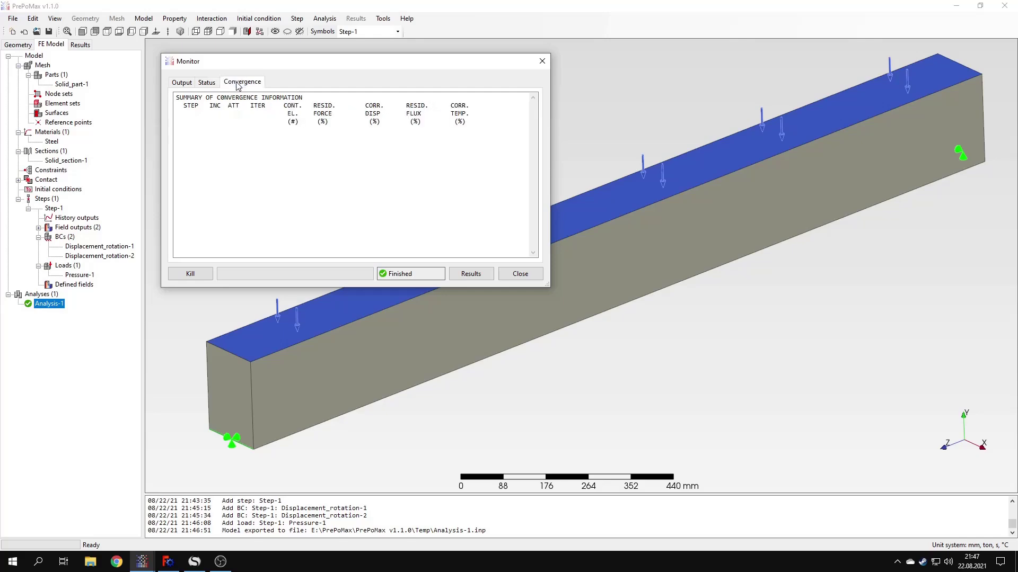
left_click(182, 83)
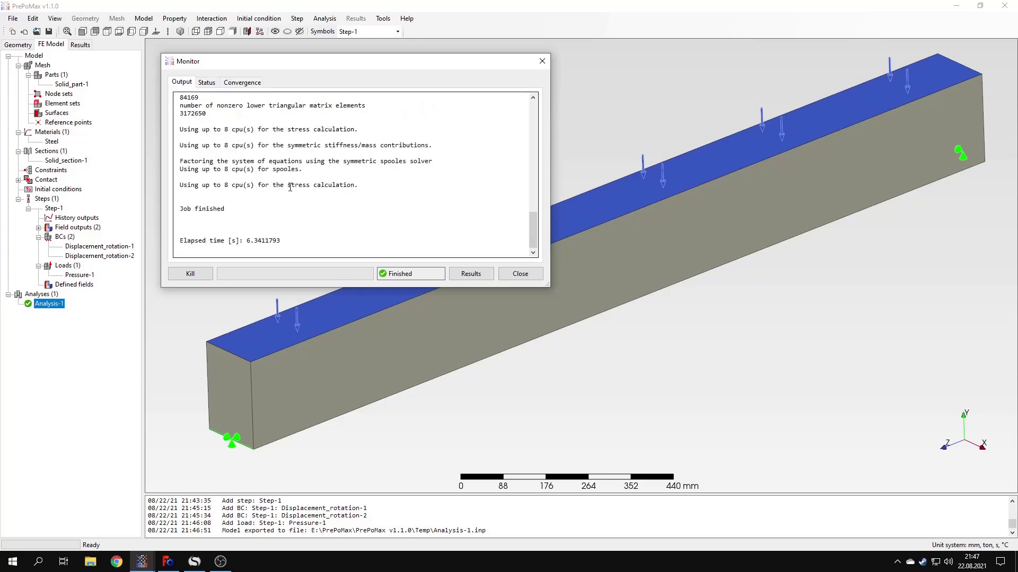
scroll(299, 178, "up", 12)
scroll(298, 179, "up", 7)
scroll(298, 178, "down", 18)
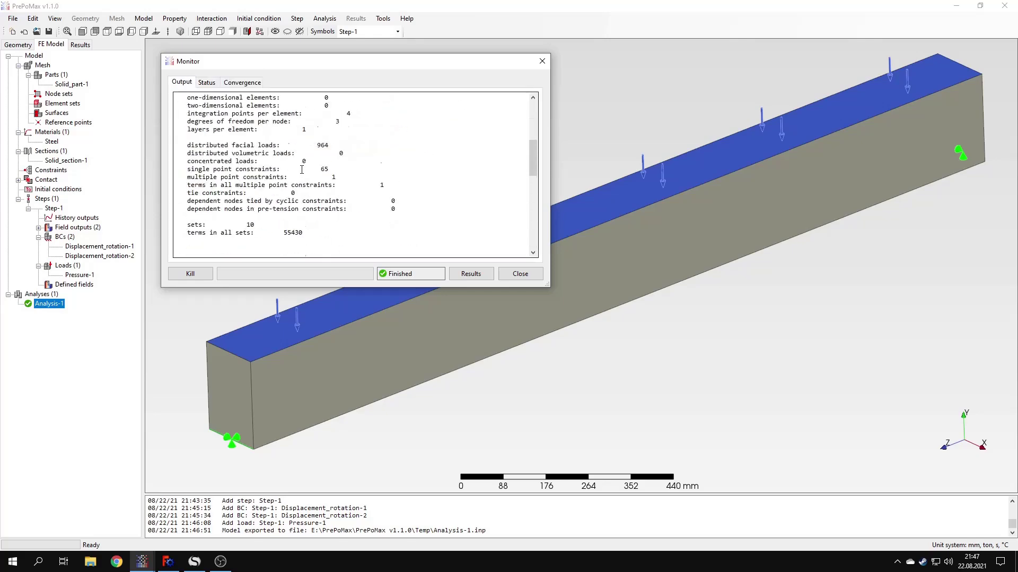
Step: Open the results of Analysis-1 and view the whole deformed beam
left_click(471, 275)
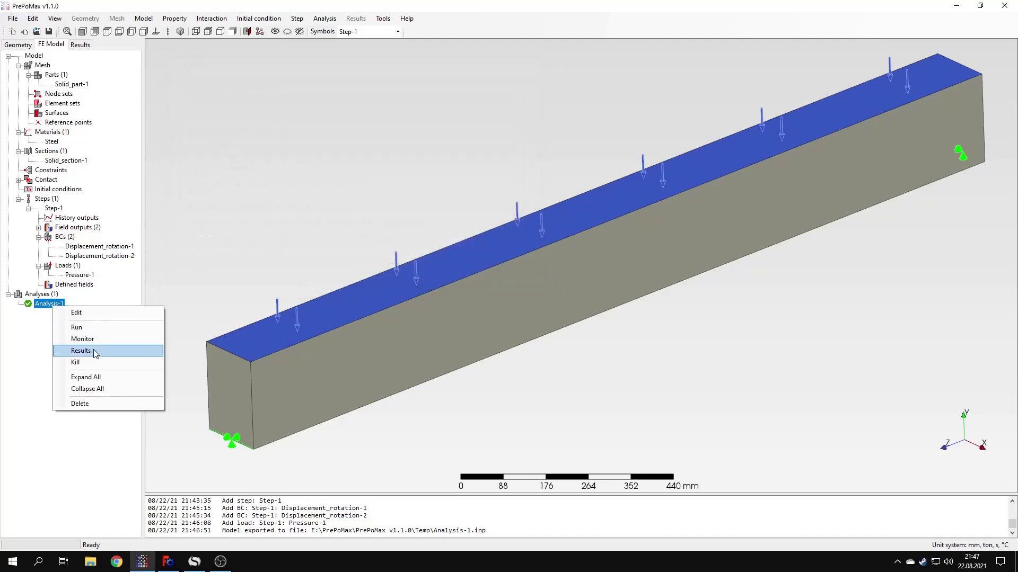
left_click(96, 354)
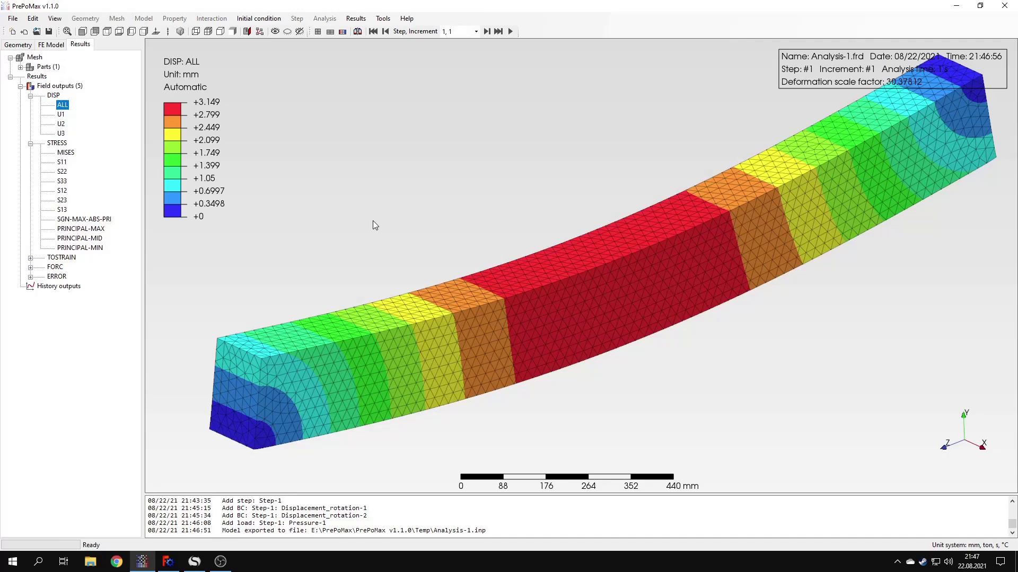
scroll(567, 240, "down", 2)
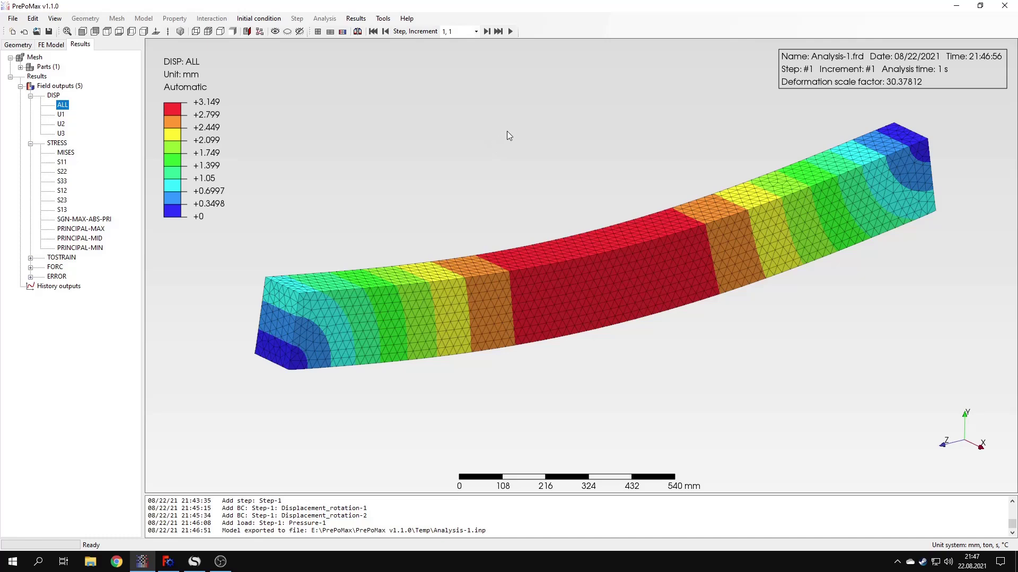
Step: Set the post-processing deformation scale factor to True scale and apply it to the results
left_click(382, 18)
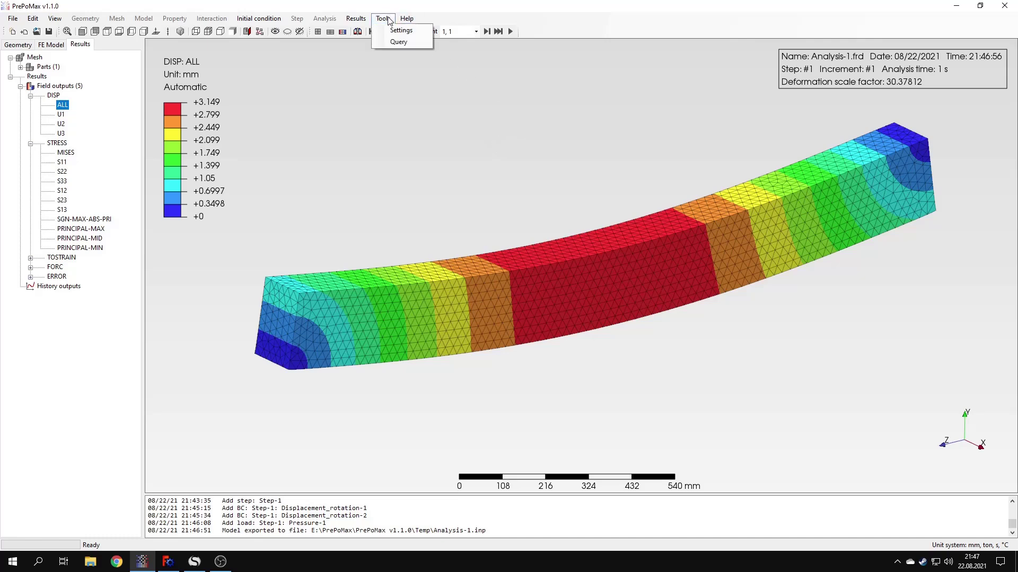
left_click(399, 30)
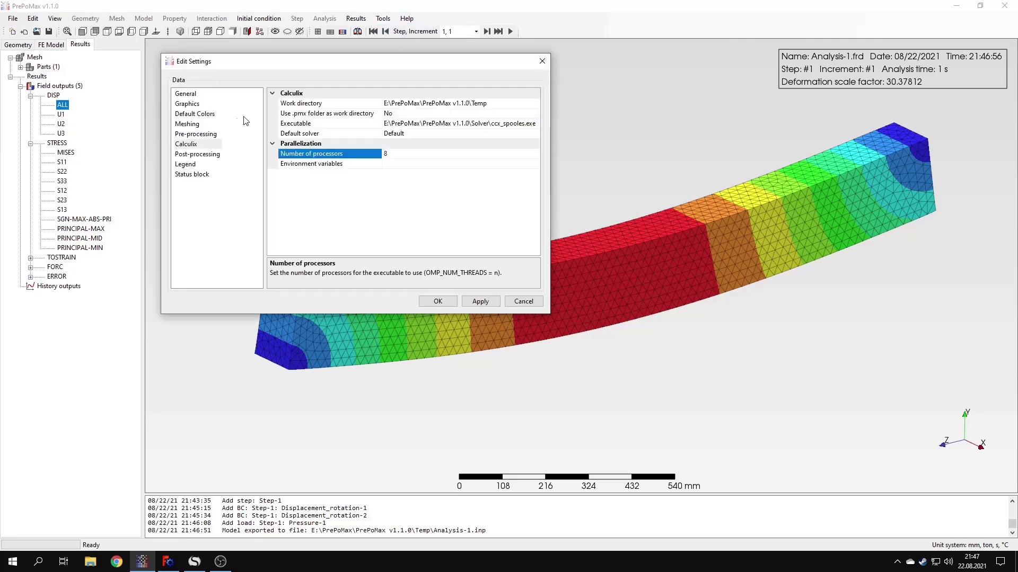
left_click(208, 154)
left_click_drag(375, 65, 291, 46)
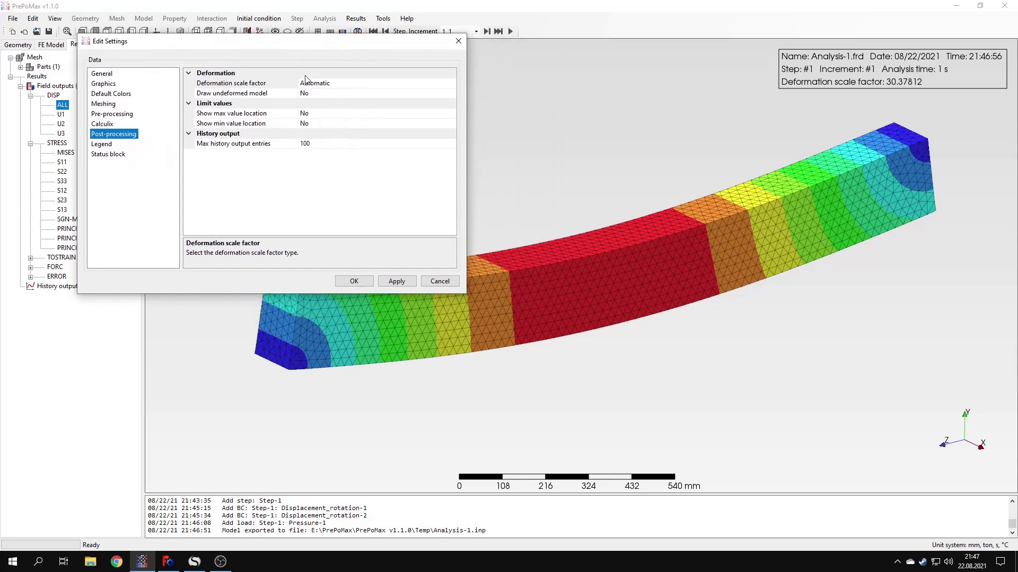
left_click(336, 84)
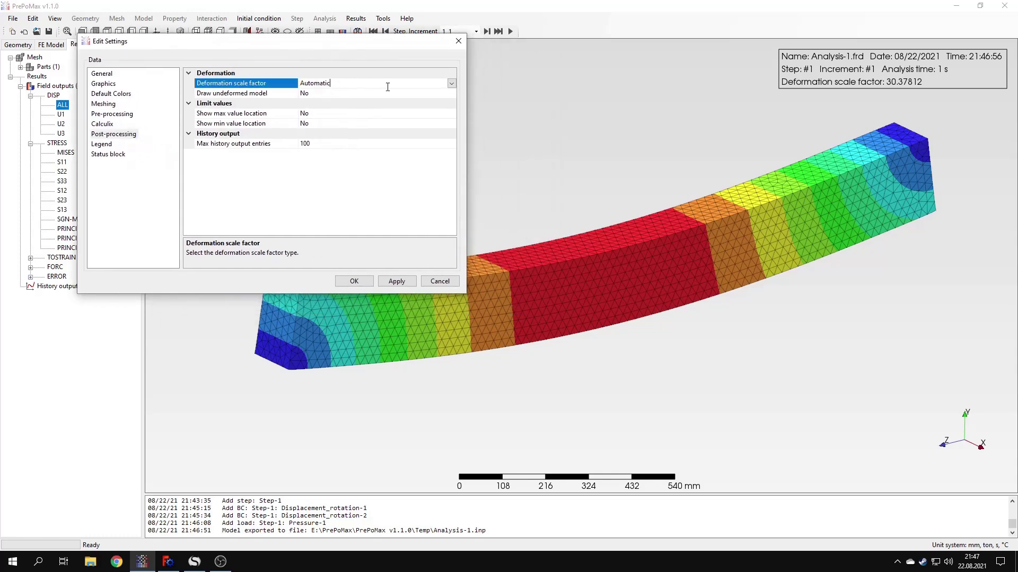
left_click(371, 85)
left_click(336, 103)
left_click(395, 281)
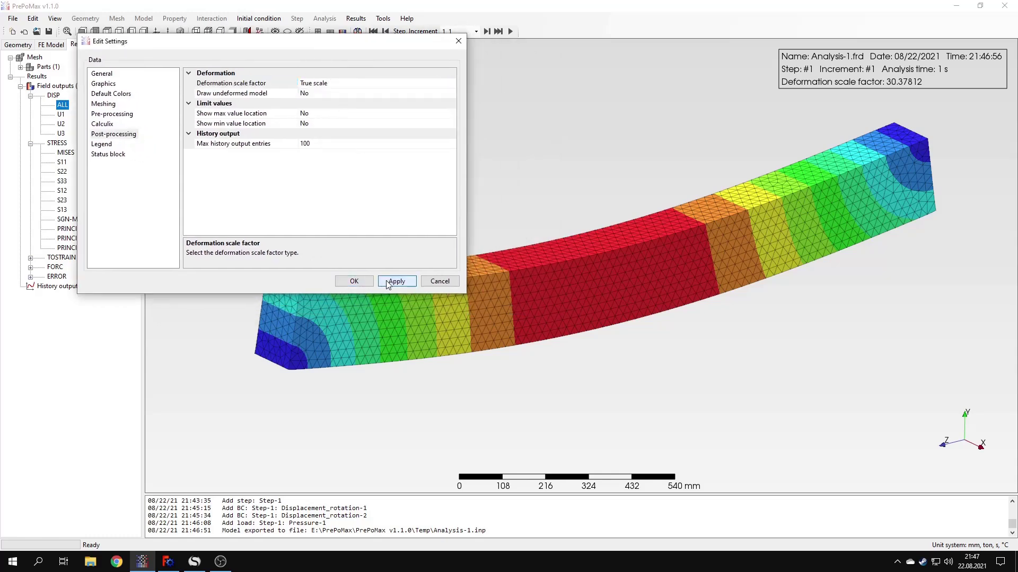
Step: Set the post-processing deformation scale factor to Off and apply it to the results
left_click(451, 94)
left_click(453, 86)
left_click(453, 88)
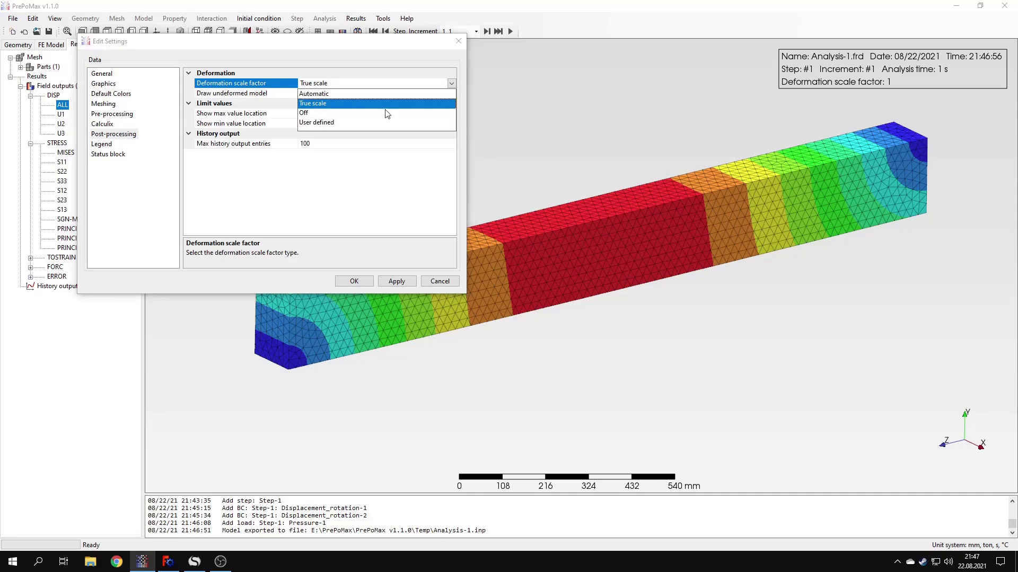
left_click(326, 114)
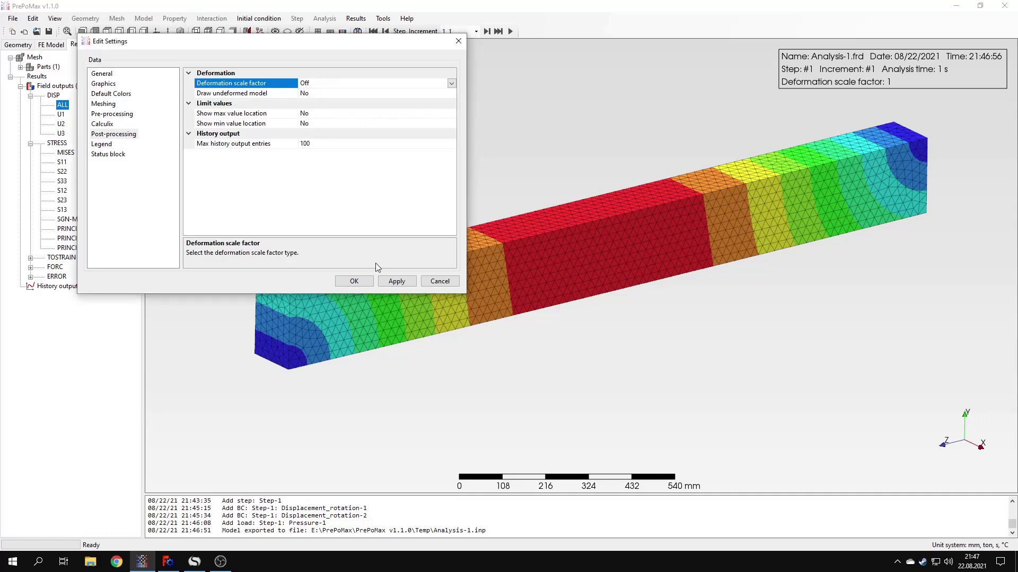
left_click(399, 283)
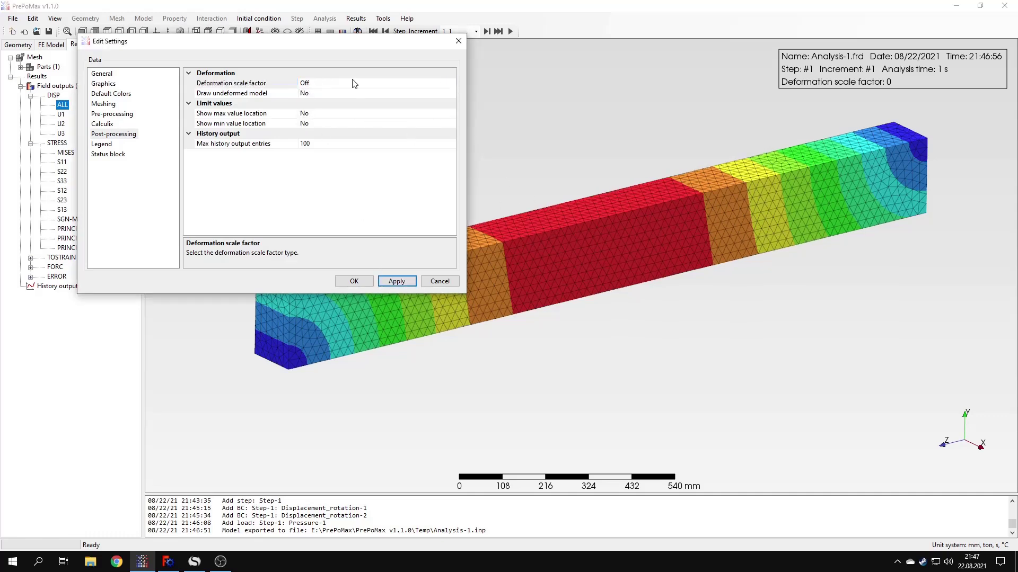
Step: Set the deformation scale factor to Automatic, enable drawing of the undeformed model and apply both settings
left_click(450, 83)
left_click(452, 85)
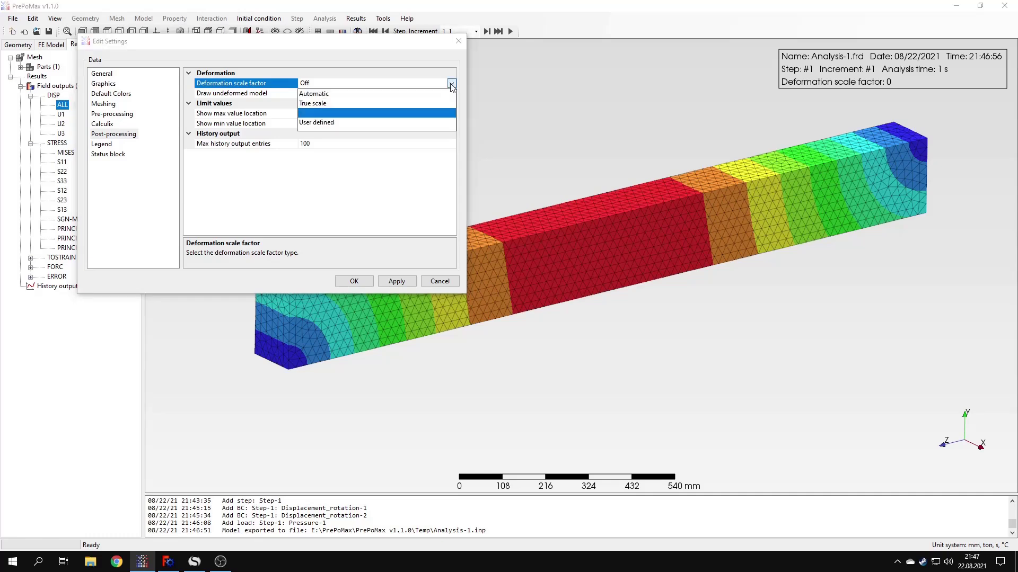
left_click(405, 94)
left_click(456, 95)
left_click(451, 95)
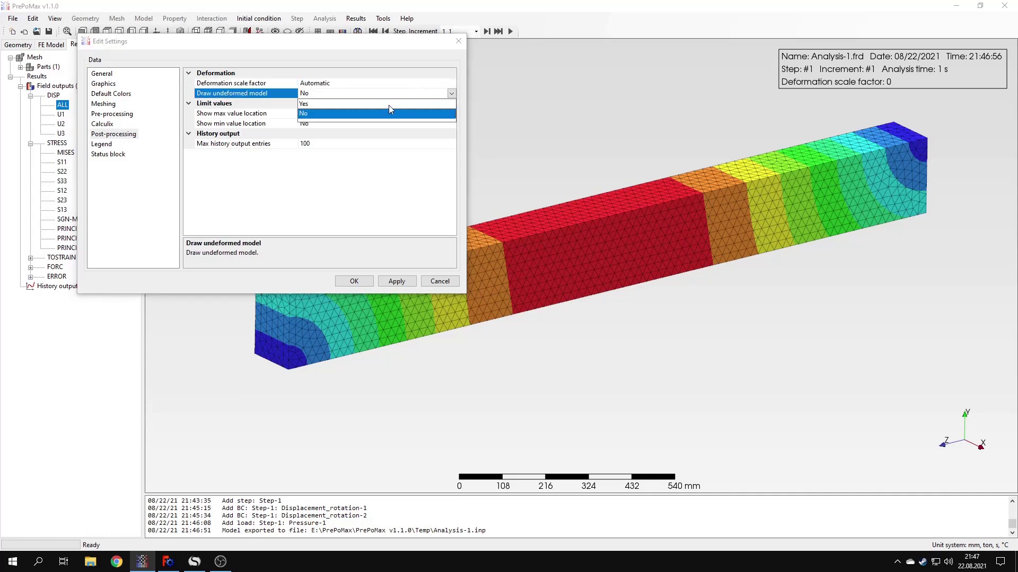
left_click(389, 105)
left_click(396, 281)
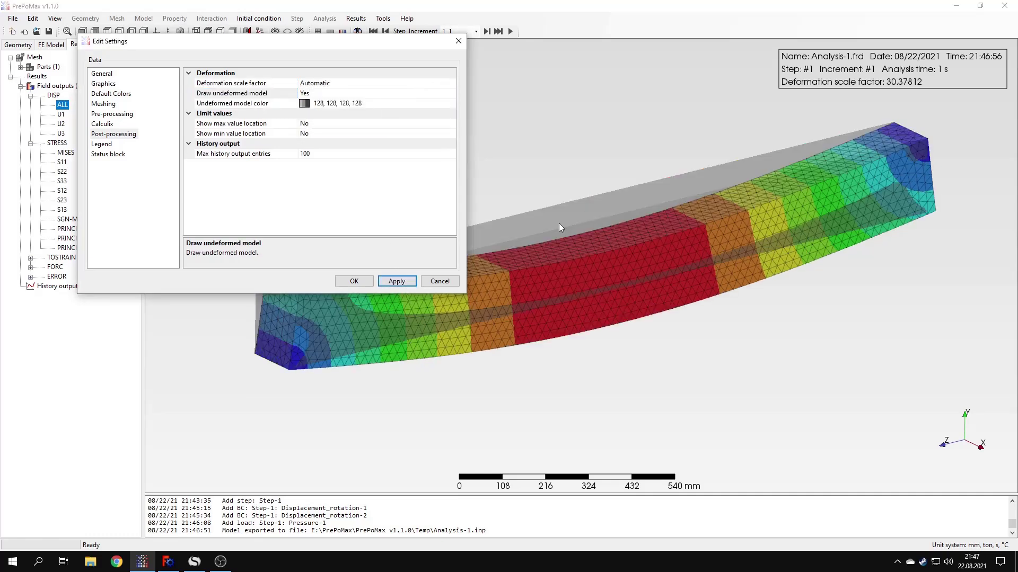
Step: Disable drawing of the undeformed model and apply the change to the results
left_click(404, 96)
left_click(451, 94)
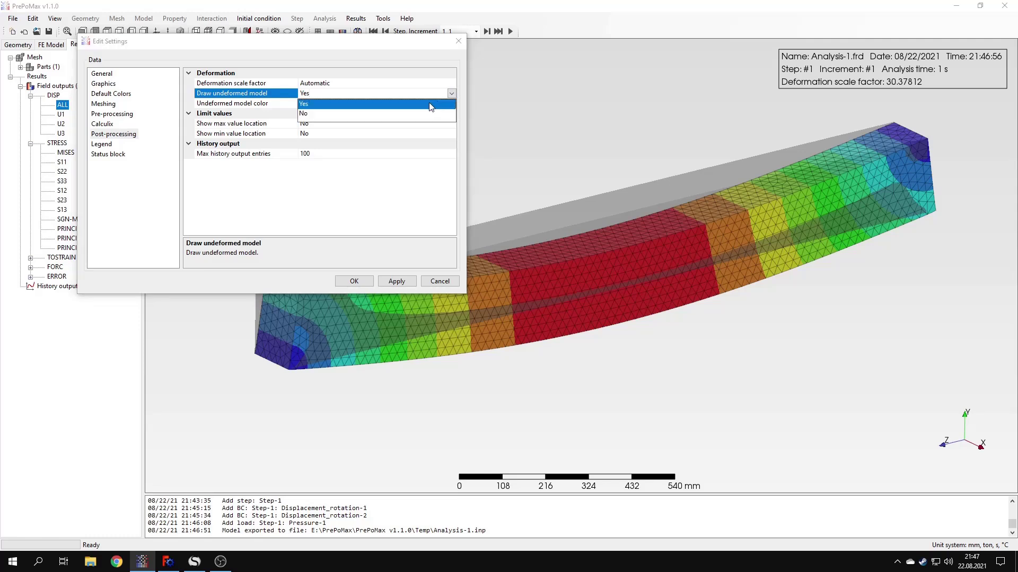
left_click(417, 113)
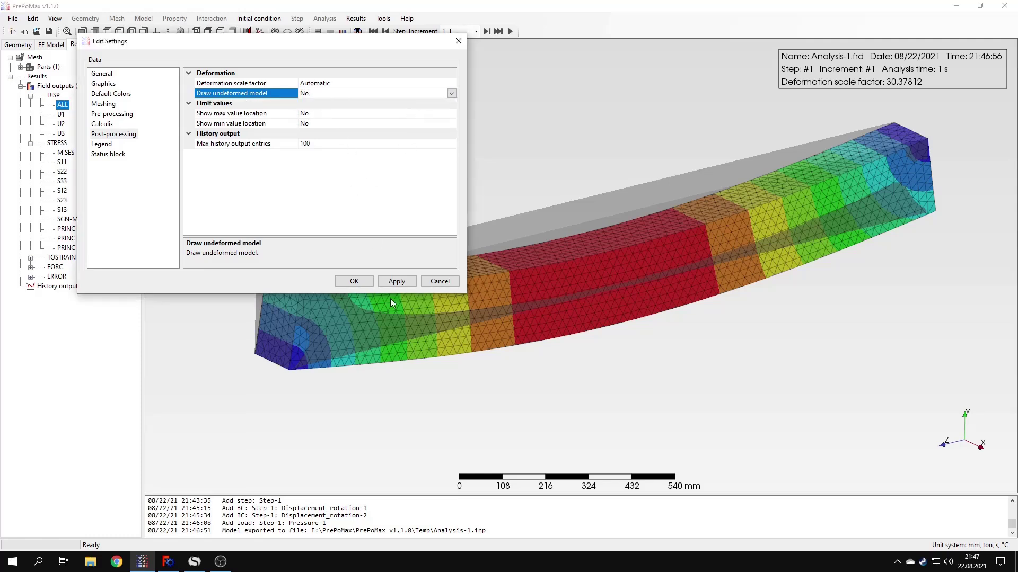
left_click(397, 284)
Step: Show the maximum and minimum value locations on the beam and place the maximum label below its node
left_click(319, 113)
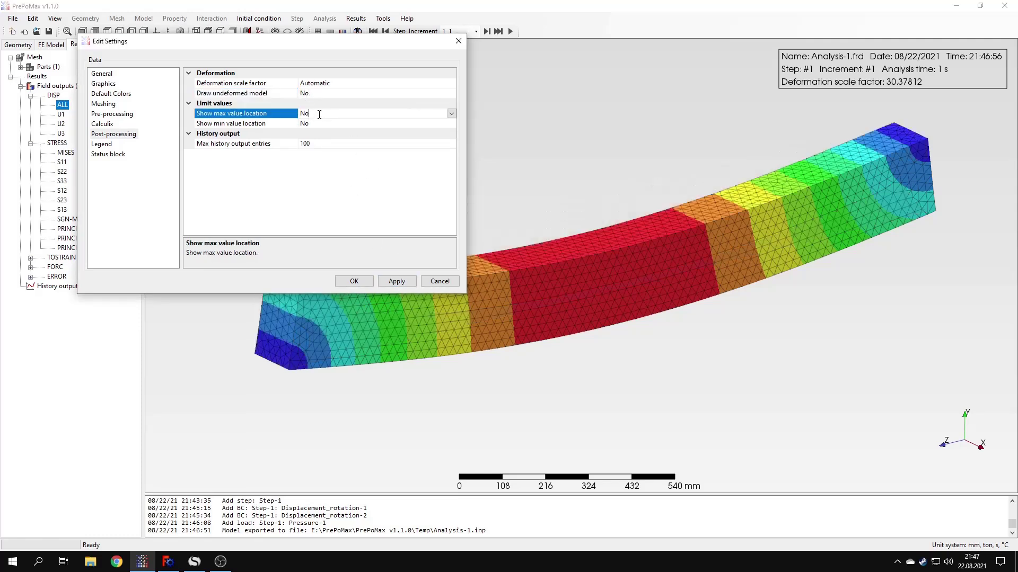
left_click(329, 126)
double_click(333, 123)
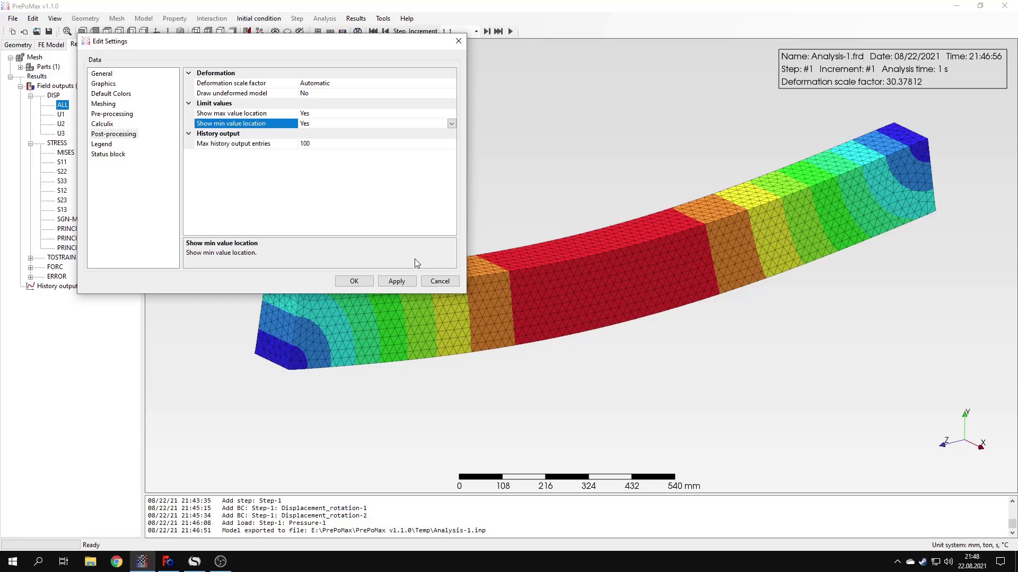
left_click(396, 281)
left_click_drag(523, 247, 623, 310)
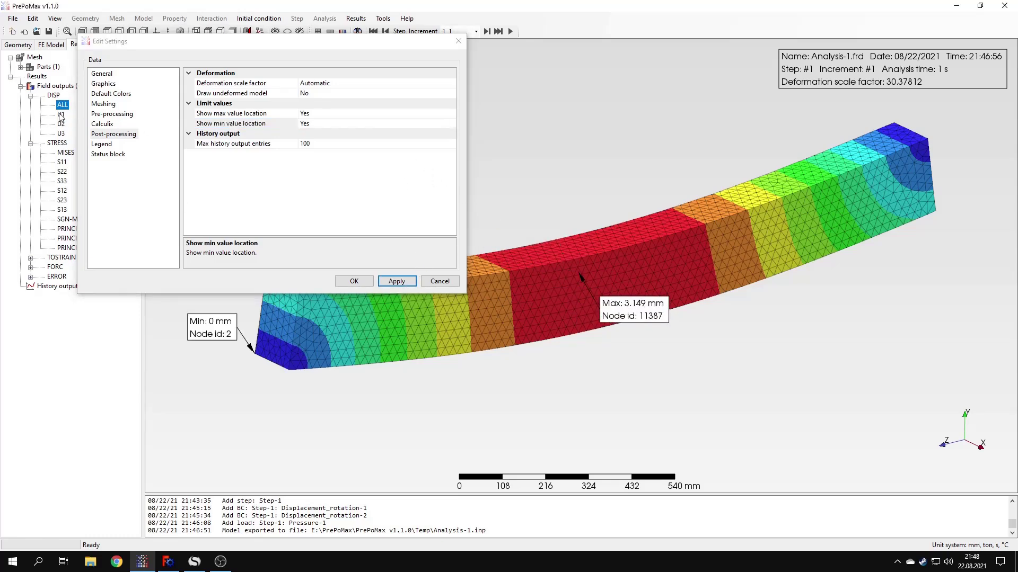
Step: Turn off the maximum and minimum value locations, open the Legend settings and apply the changes
double_click(377, 123)
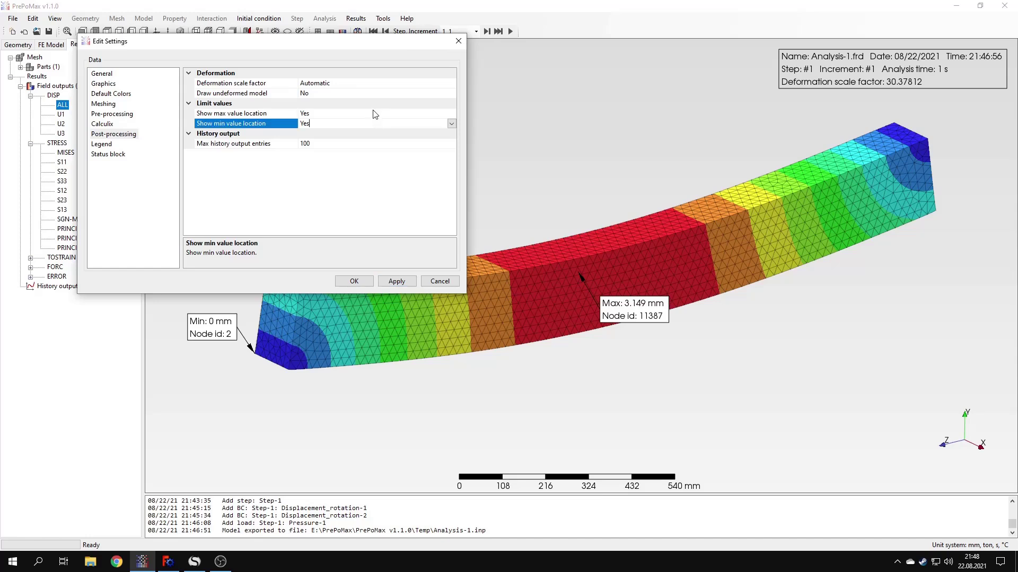
double_click(376, 112)
left_click(377, 125)
left_click(106, 147)
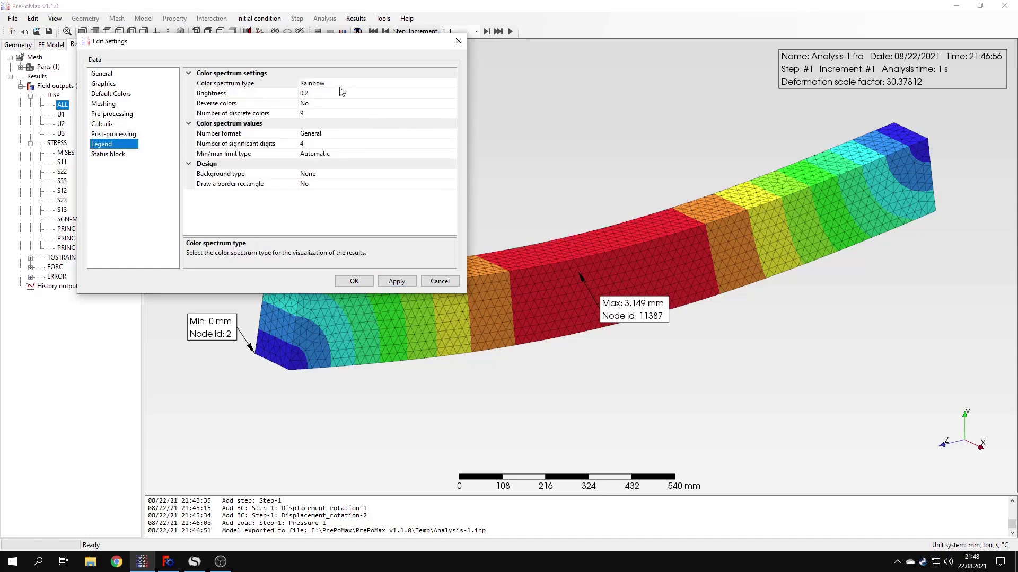
left_click(336, 85)
left_click(396, 281)
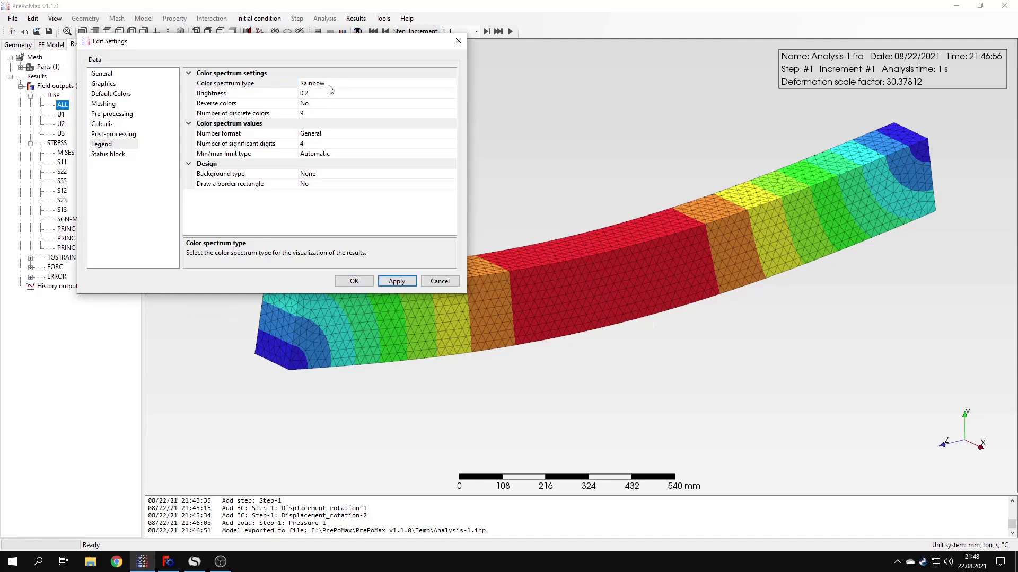
Step: Move the settings window clear of the legend, set the legend's number format to Scientific and apply it
left_click(377, 83)
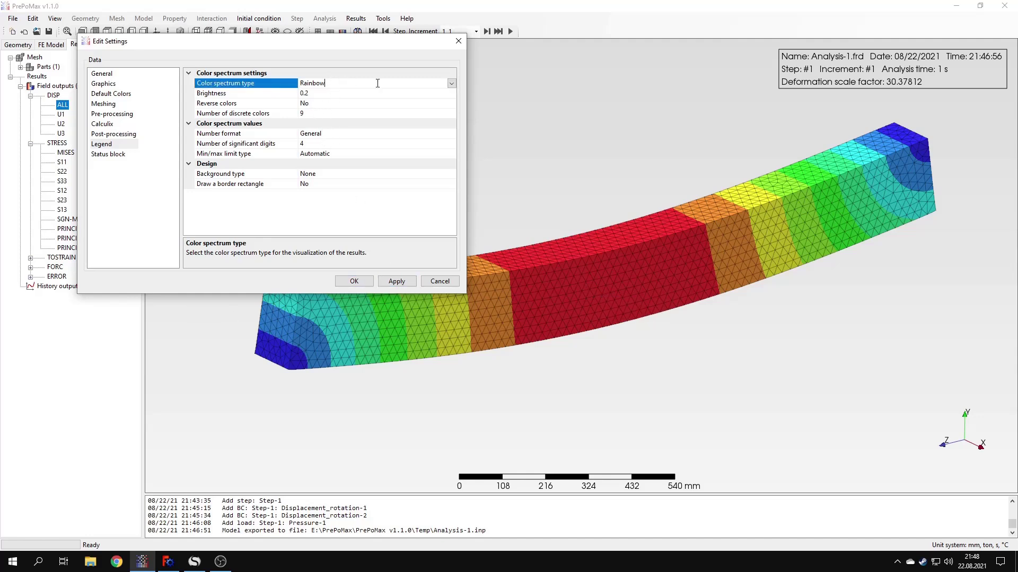
left_click(452, 83)
left_click(451, 83)
left_click_drag(373, 47, 657, 19)
double_click(645, 106)
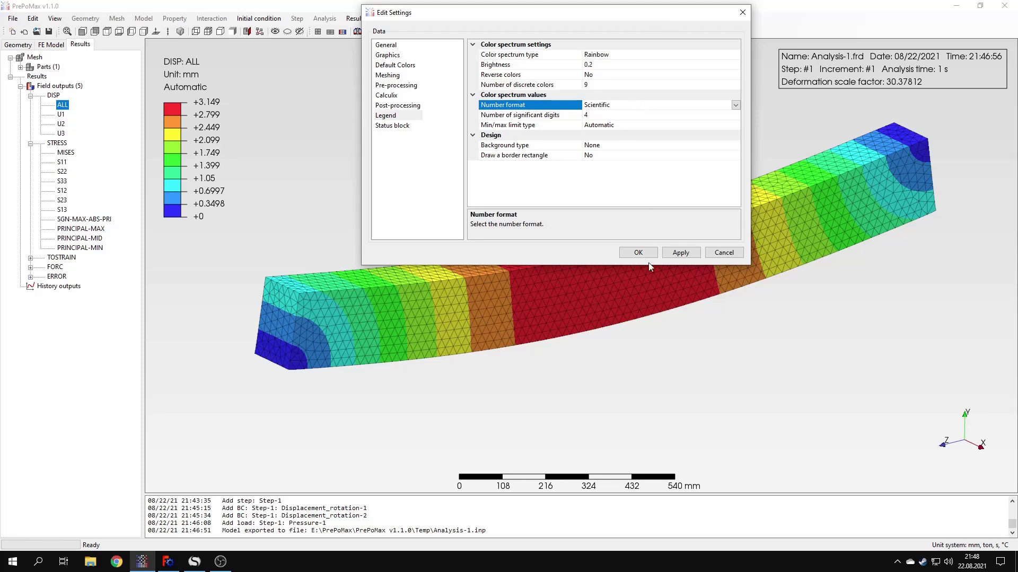
left_click(680, 253)
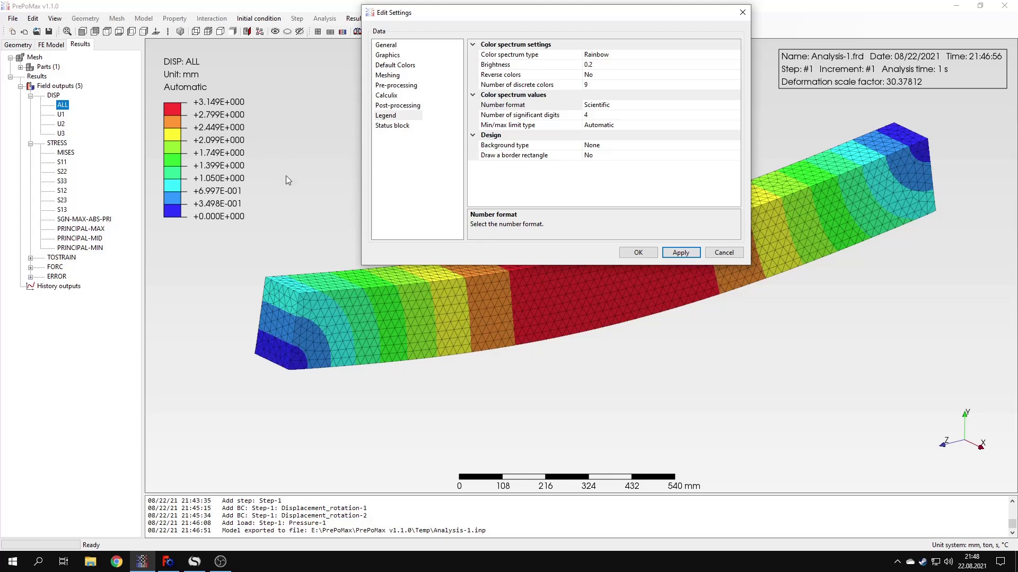
Step: Set the legend's number format back to General and apply it
left_click(631, 104)
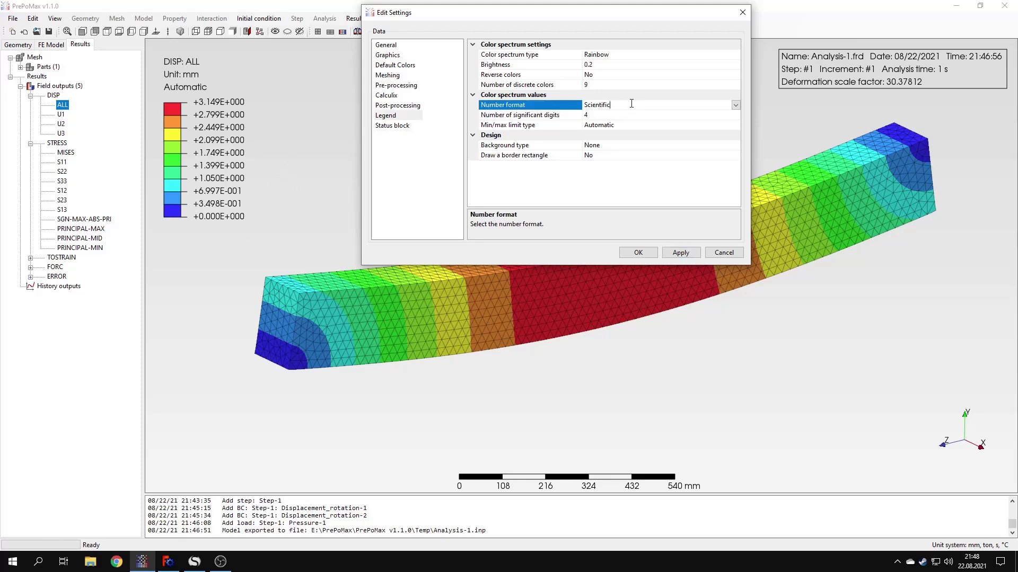
double_click(632, 104)
left_click(681, 252)
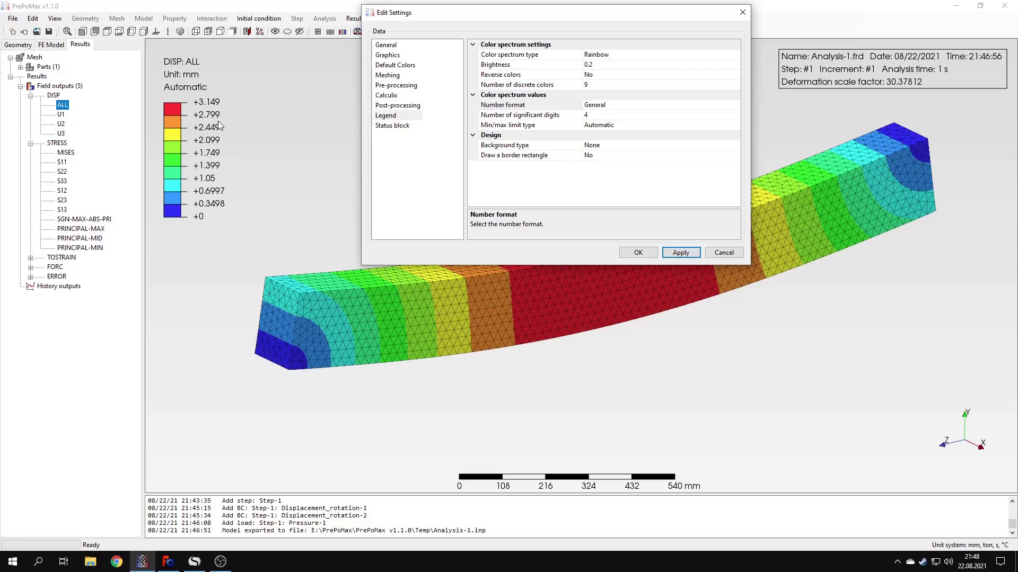
Step: Review the remaining Legend options and the Status block settings, and close the settings window
left_click(589, 107)
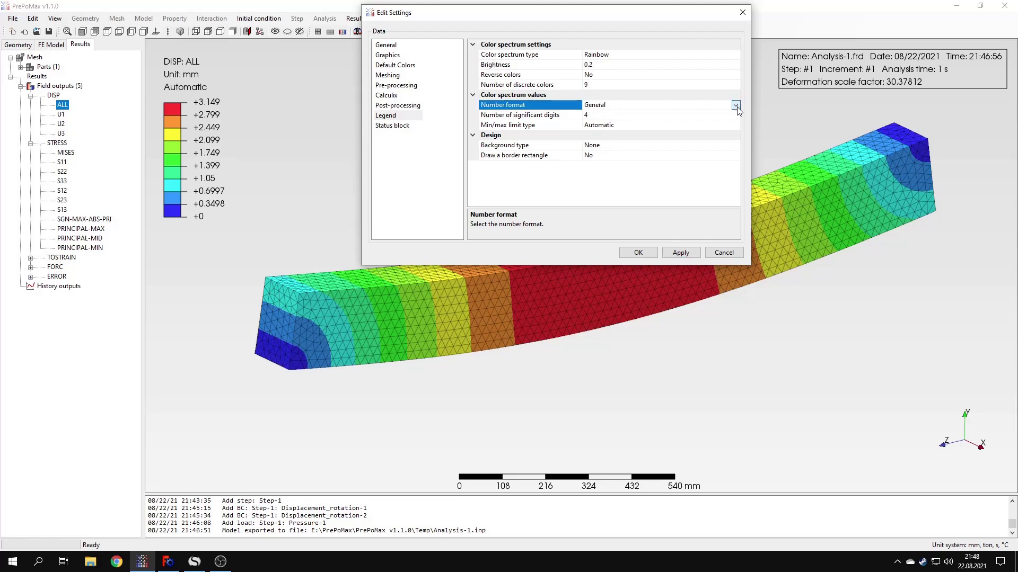
left_click(736, 105)
right_click(736, 107)
left_click(670, 184)
left_click(402, 127)
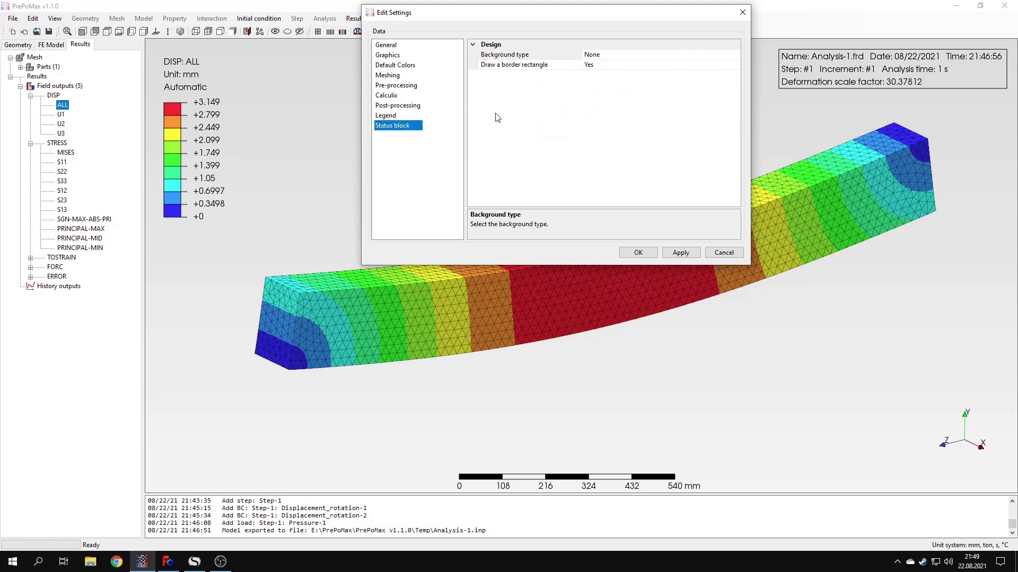
left_click(743, 12)
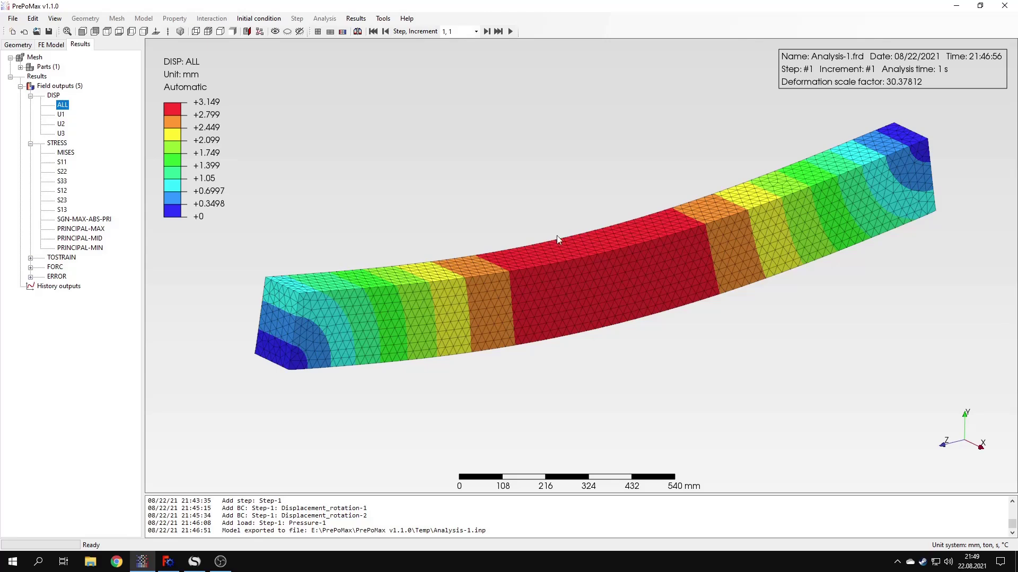
Step: Switch to the Rectangular beam worksheet in SMath Studio and examine the calculated maximum stress and deflection
left_click(194, 562)
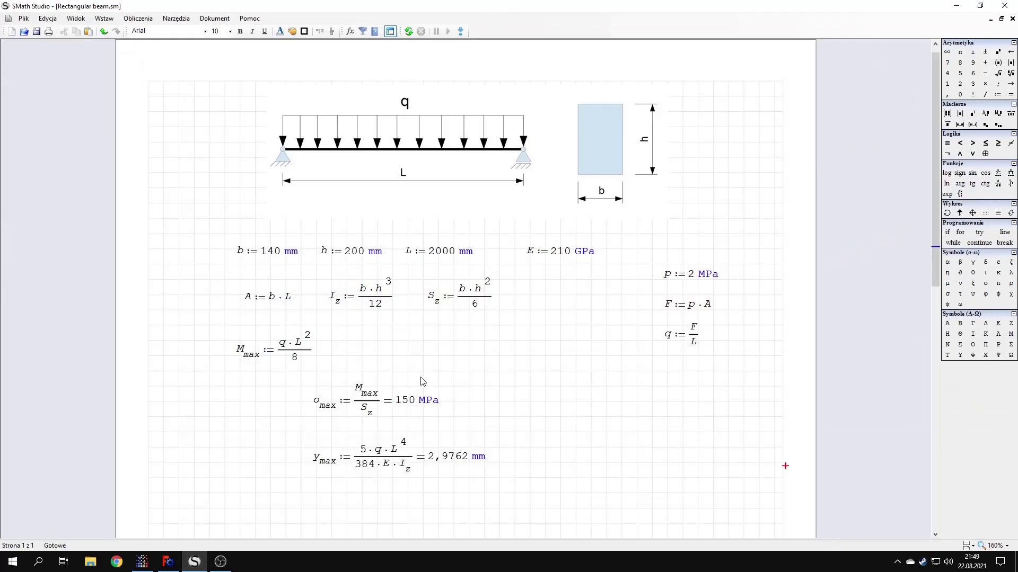
left_click_drag(266, 382, 587, 486)
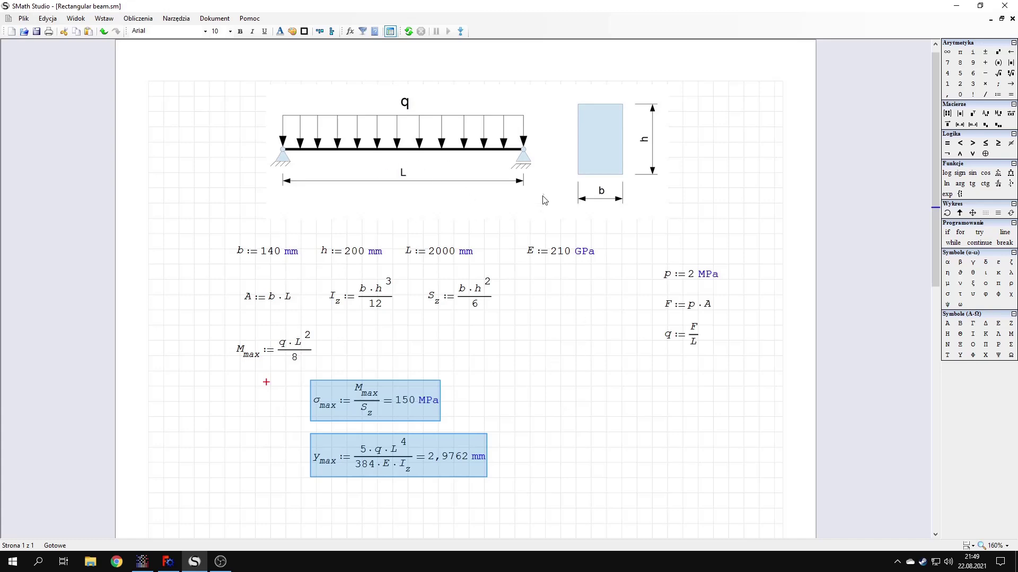
left_click(503, 382)
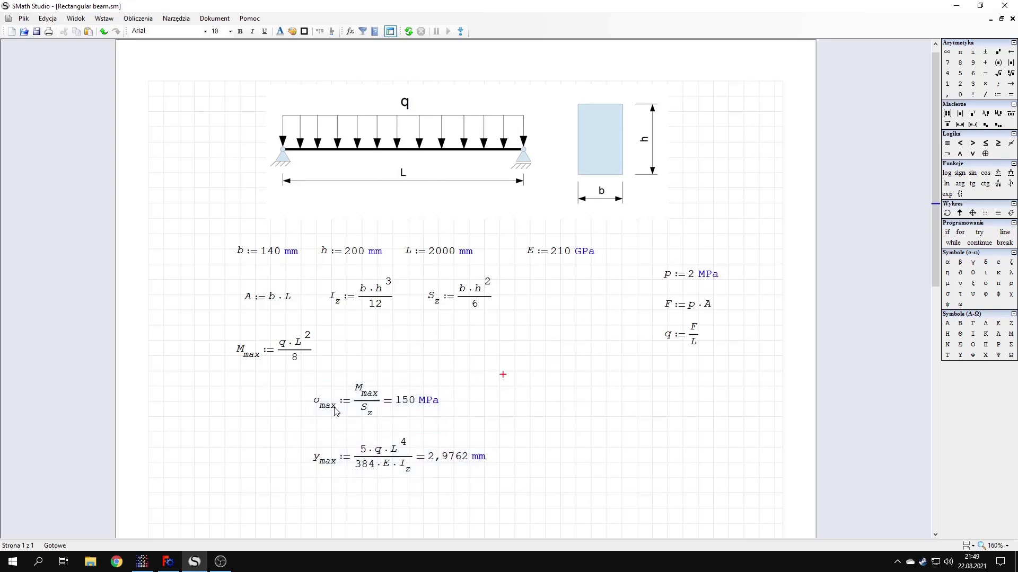
left_click_drag(281, 389, 466, 416)
mouse_move(413, 409)
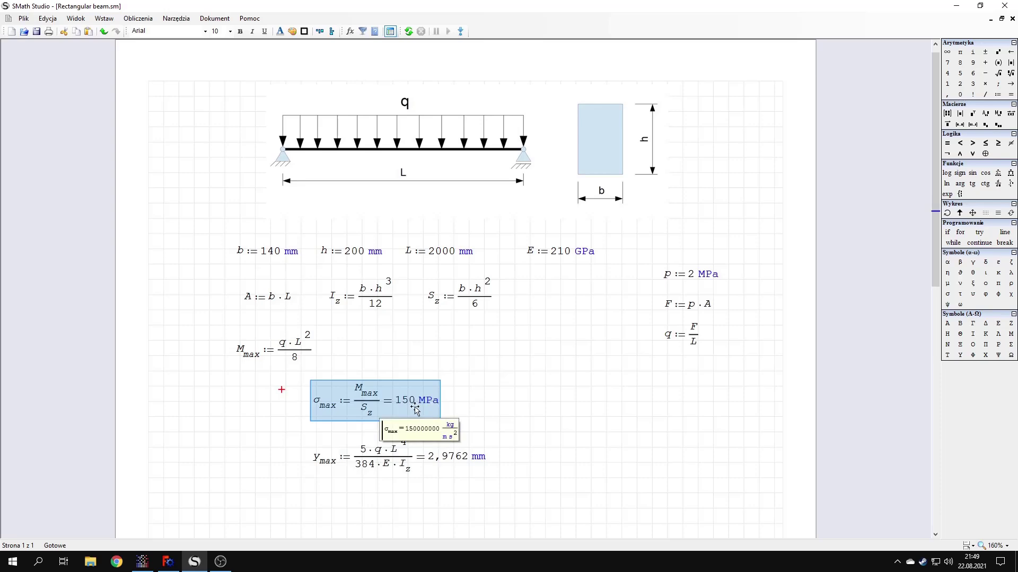
left_click(465, 405)
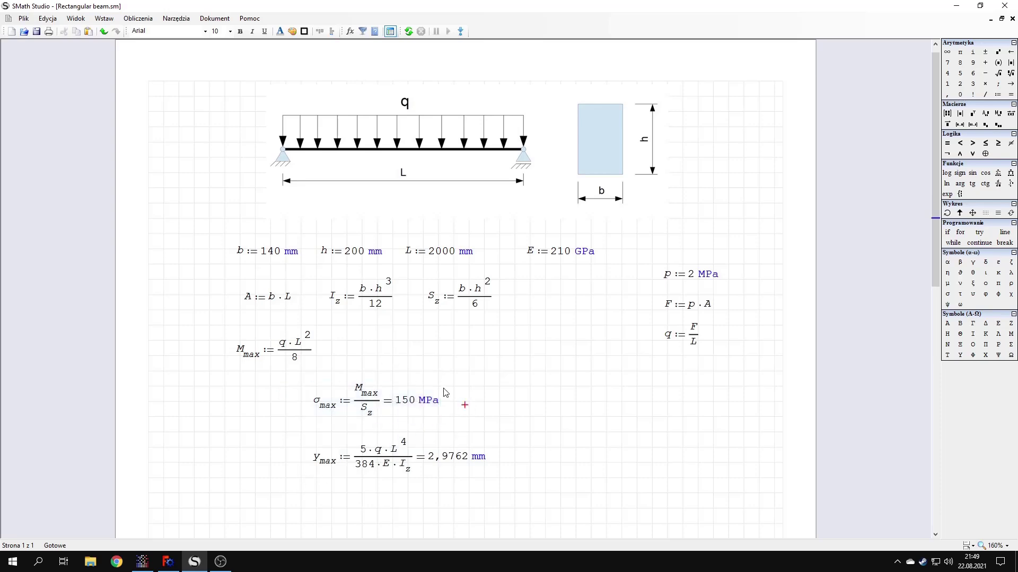
Step: Switch back to PrePoMax and view the S11, von Mises and S33 stress results on the beam
left_click(196, 563)
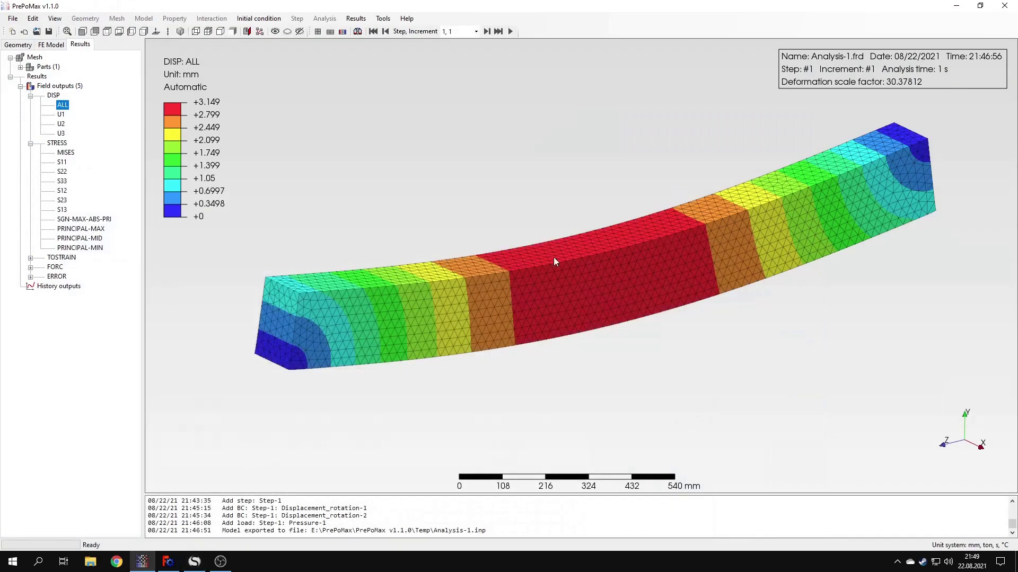
left_click(62, 161)
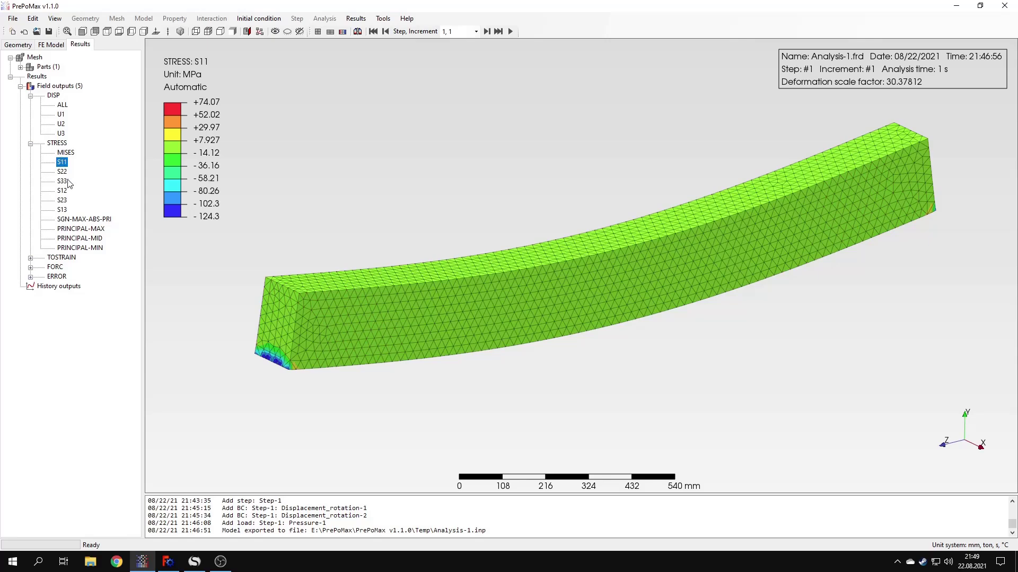
left_click(66, 153)
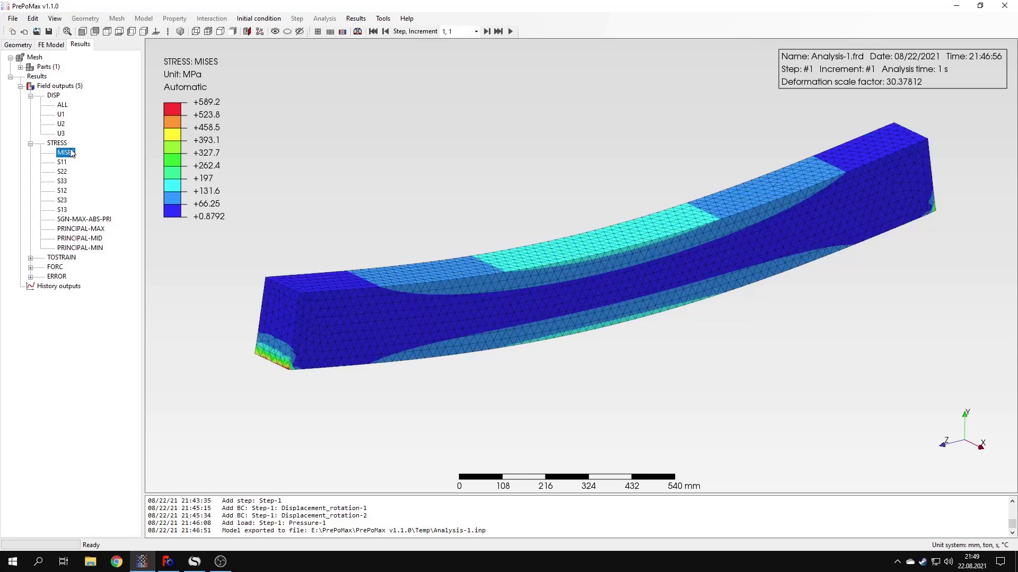
left_click(62, 180)
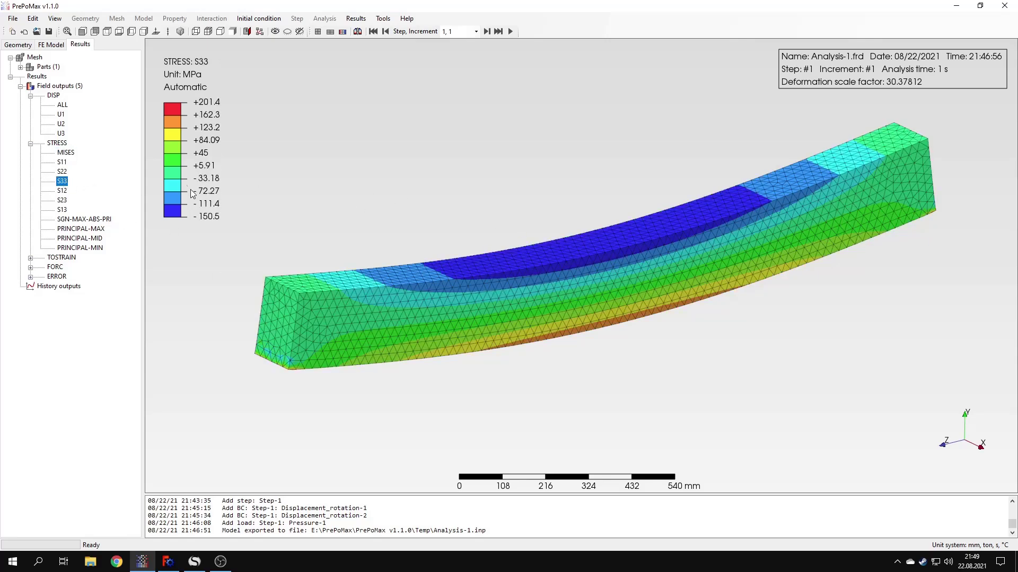
Step: Query the S33 stress at nodes on the beam's top and bottom faces near midspan using the Point/Node query
left_click(384, 20)
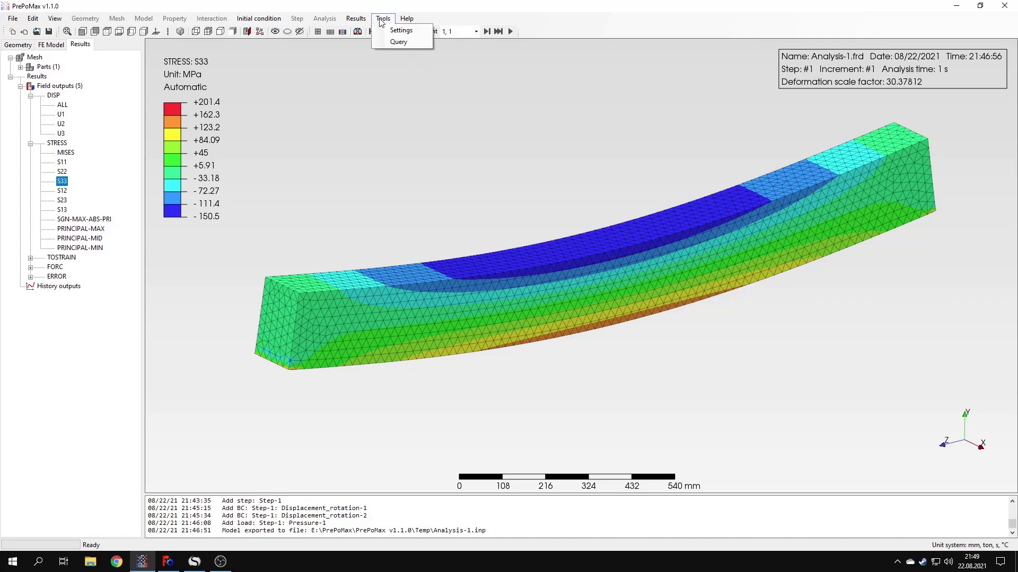
left_click(400, 40)
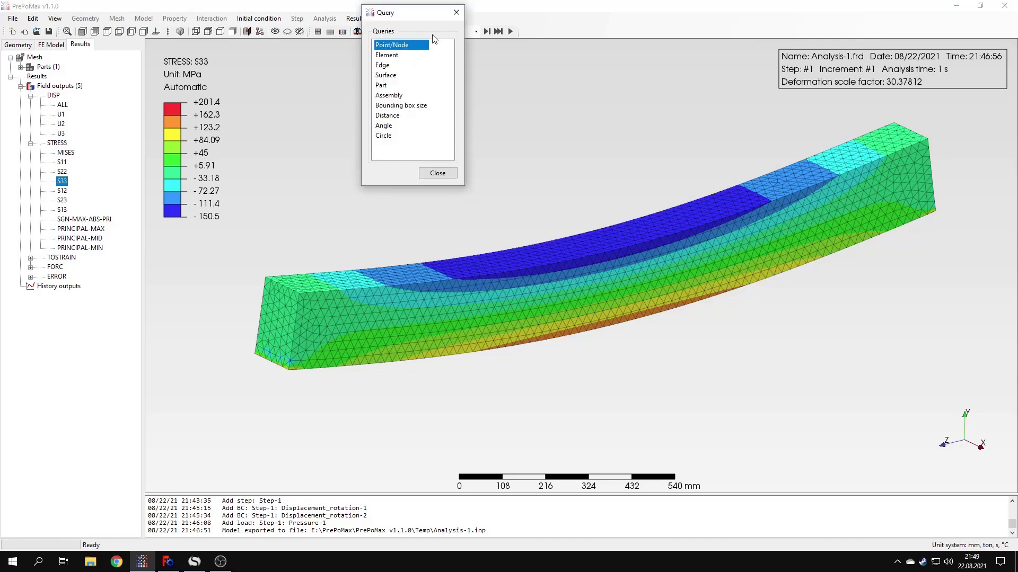
left_click_drag(386, 12, 94, 150)
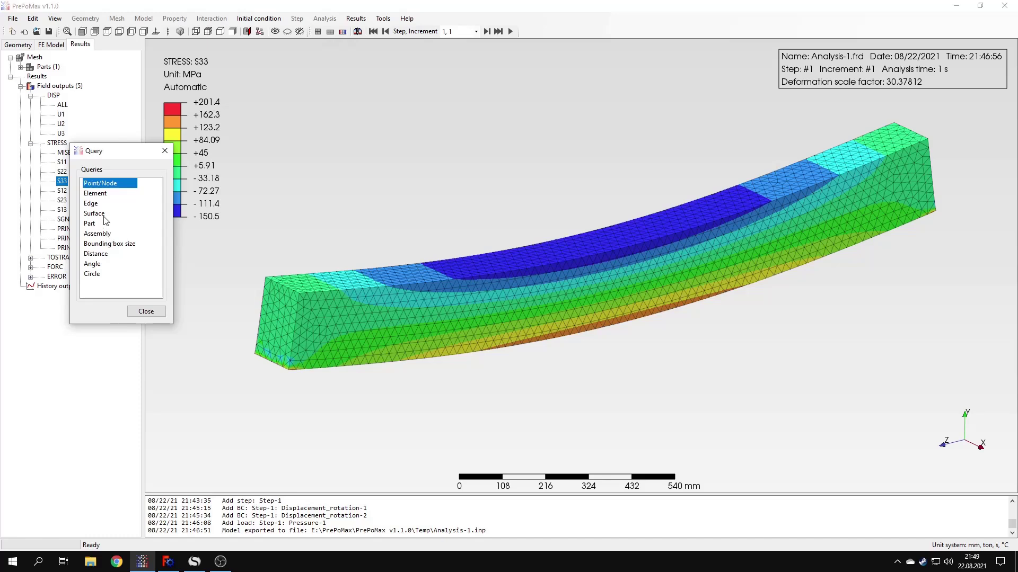
left_click(105, 255)
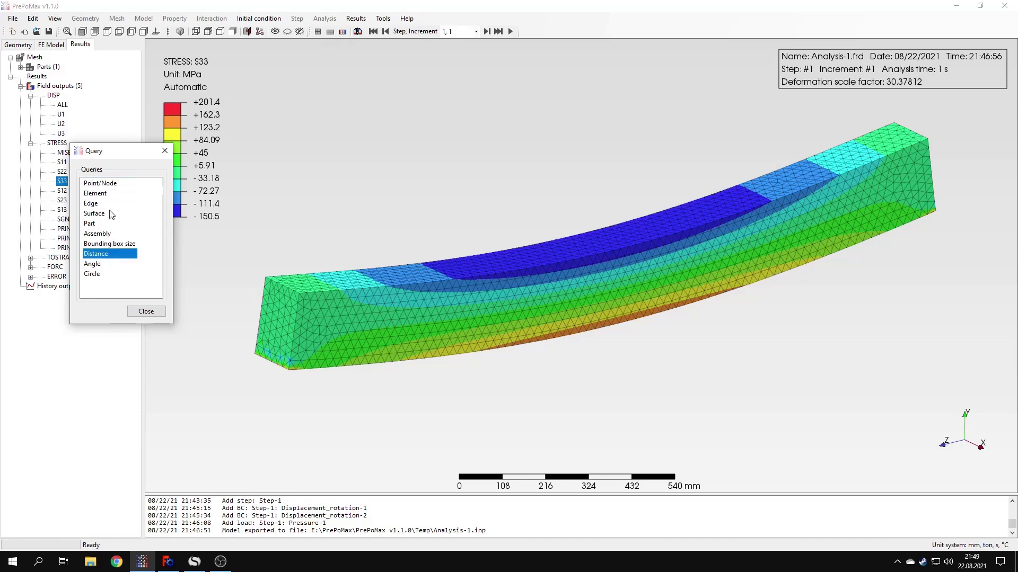
left_click(107, 184)
mouse_move(606, 243)
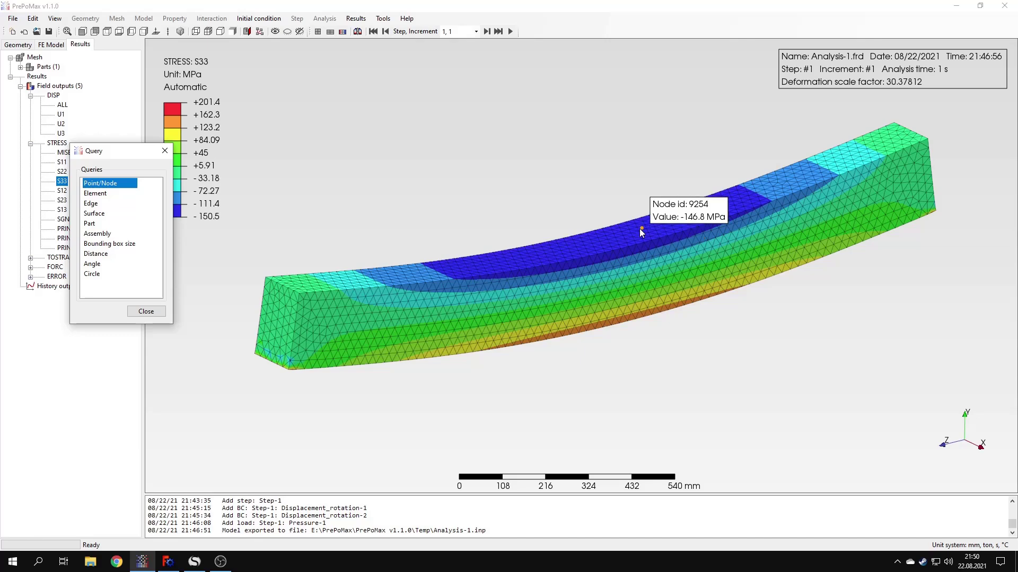
middle_click_drag(639, 228, 666, 192)
mouse_move(612, 305)
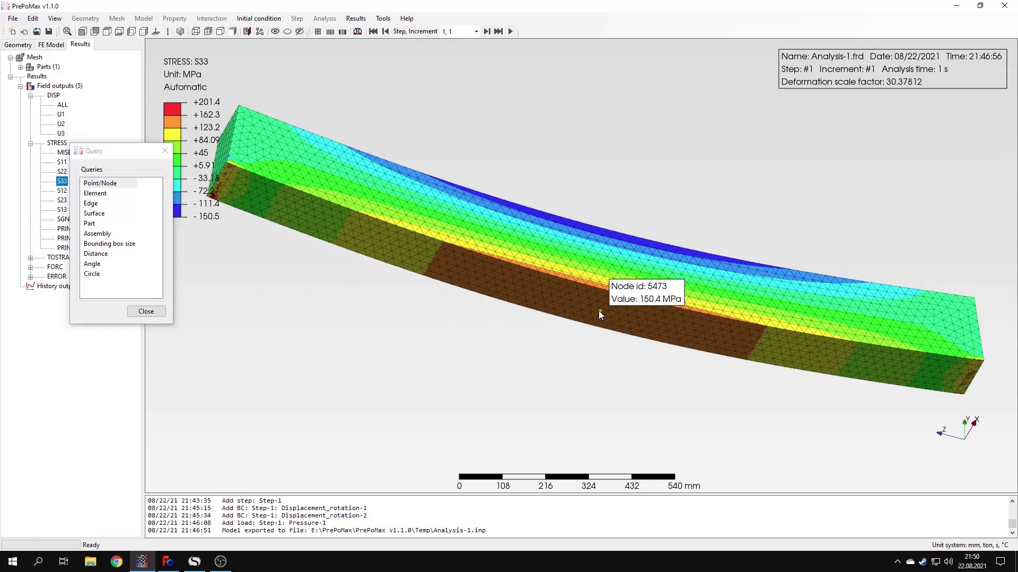
middle_click_drag(640, 253, 691, 287)
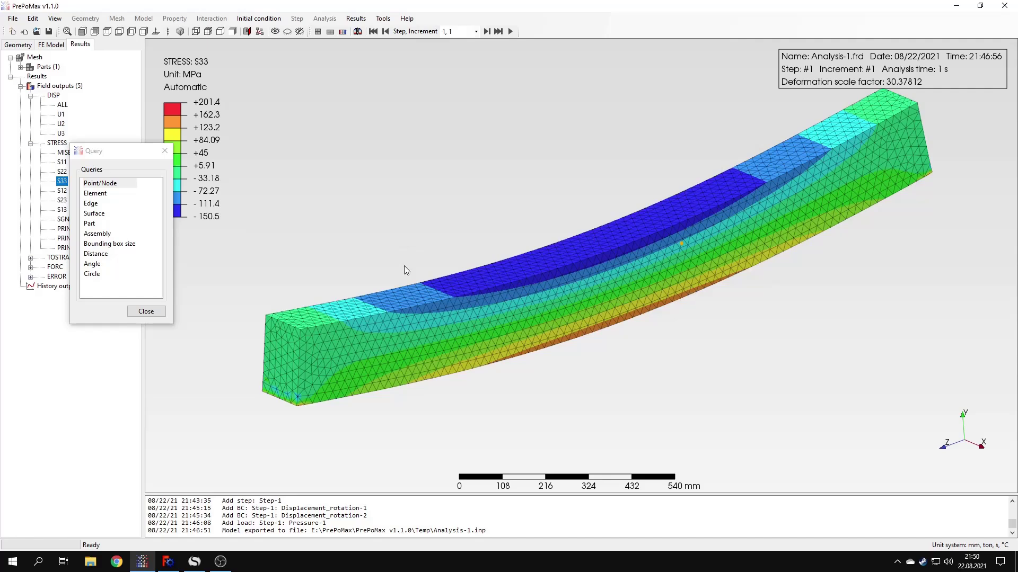
Step: Query individual elements on the beam with the Element query, and close the Query window
left_click(130, 195)
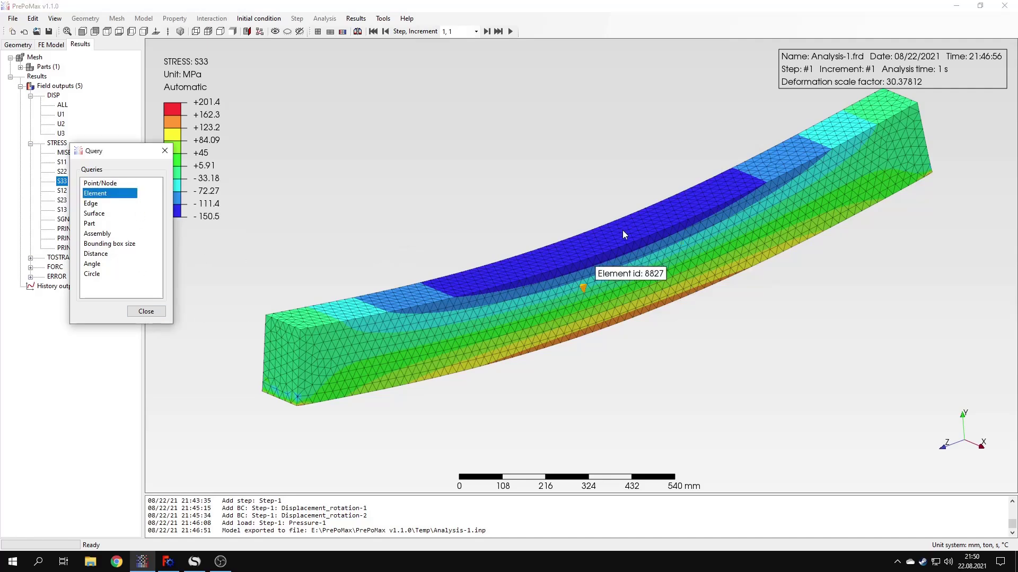
scroll(624, 232, "down", 3)
scroll(626, 231, "up", 8)
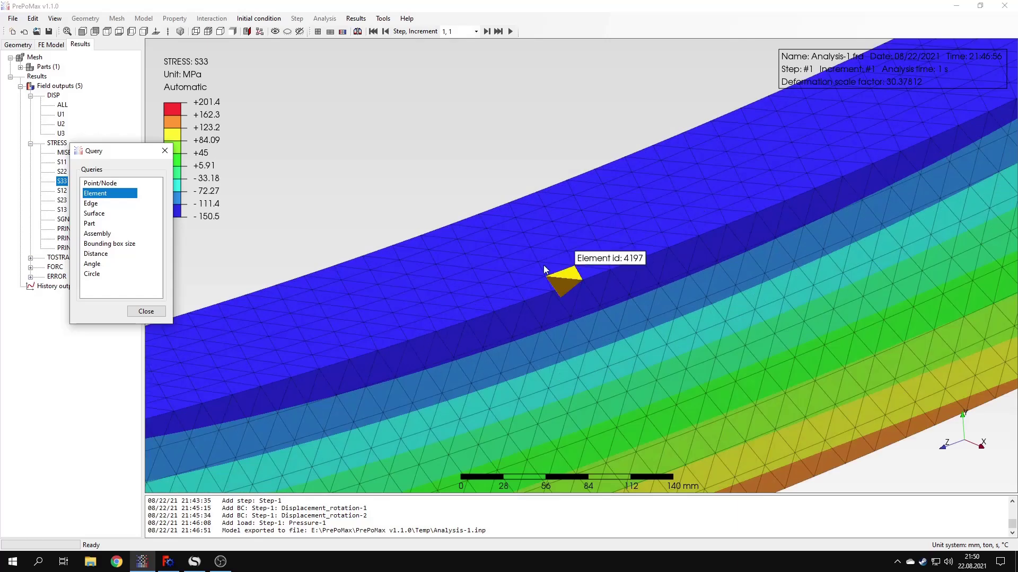
scroll(544, 269, "down", 7)
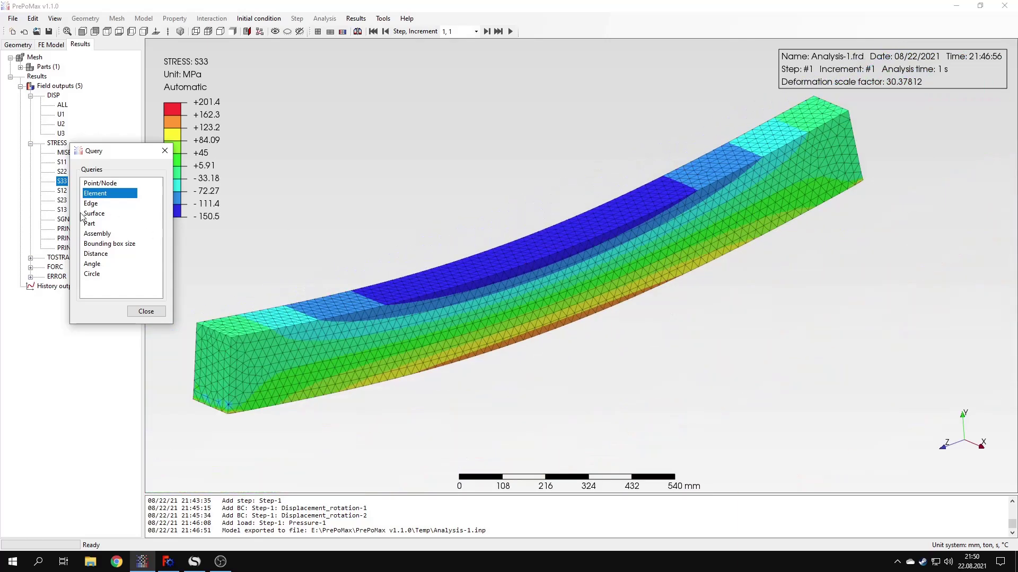
left_click(162, 313)
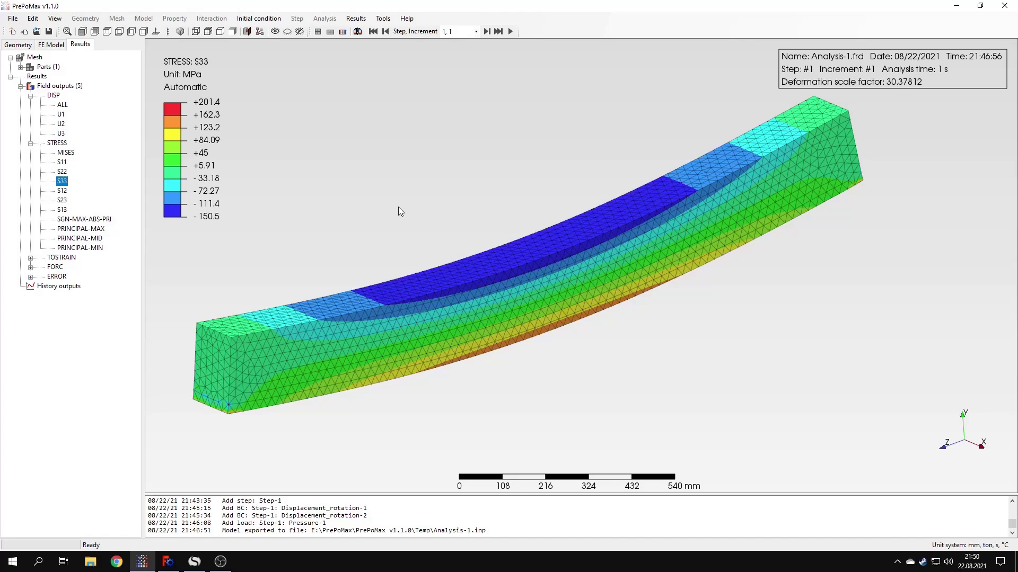
Step: Switch to the Rectangular beam worksheet in SMath Studio and examine the calculated maximum deflection
left_click(195, 562)
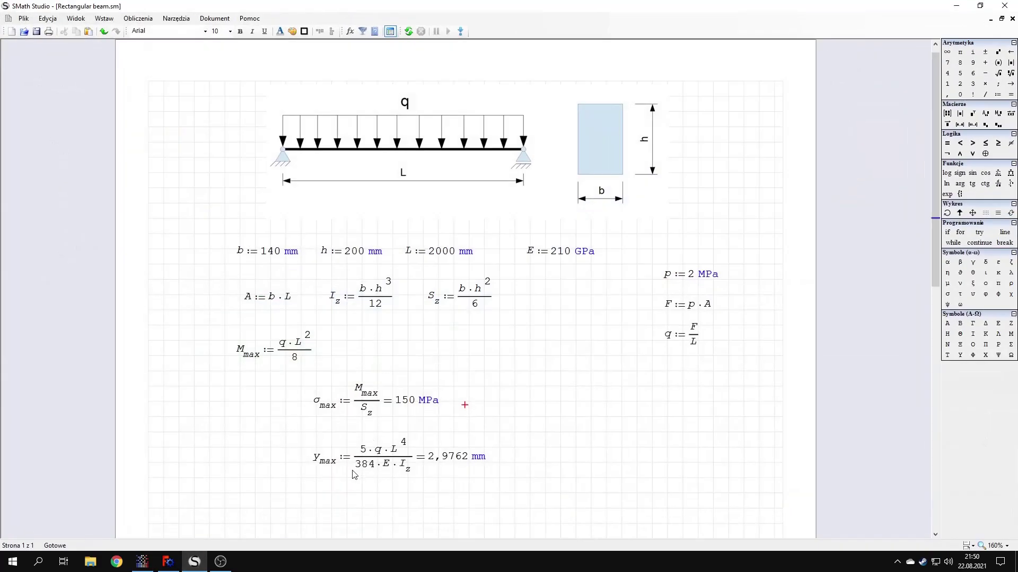
left_click_drag(289, 436, 489, 469)
mouse_move(433, 462)
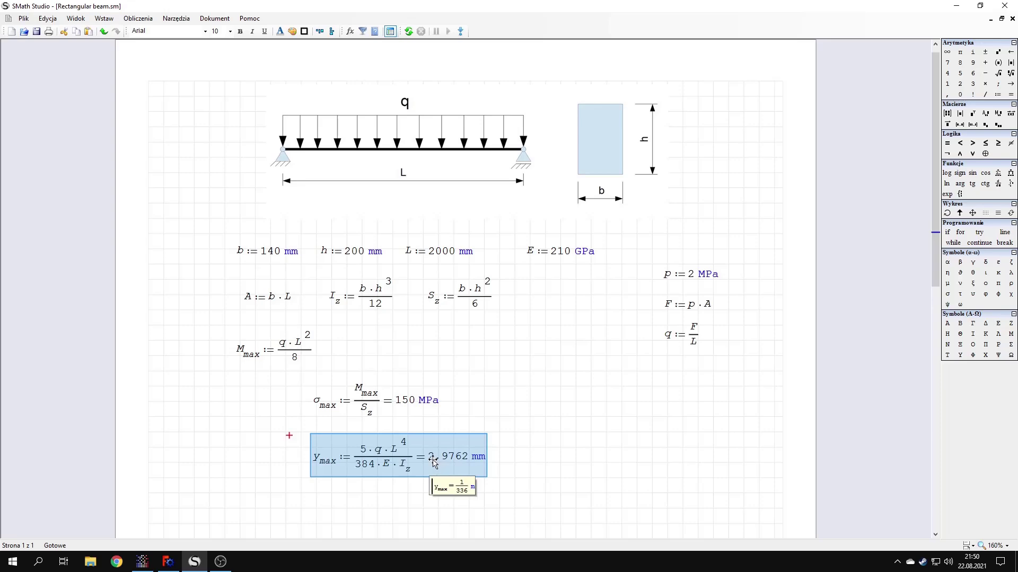
left_click(533, 458)
Step: Switch back to PrePoMax, display the U2 displacement and query its value at a node on the top face near midspan
left_click(142, 561)
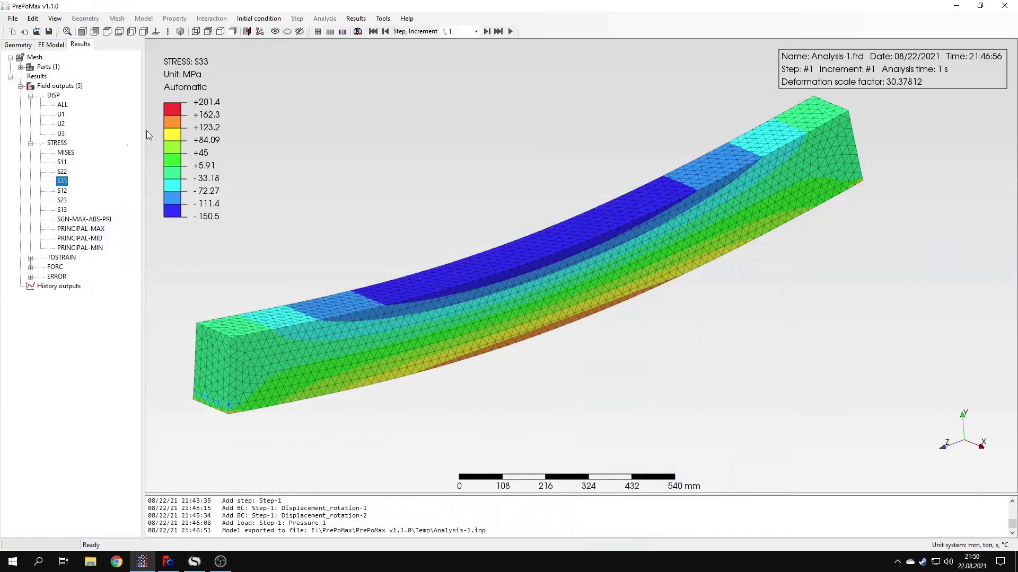
left_click(61, 124)
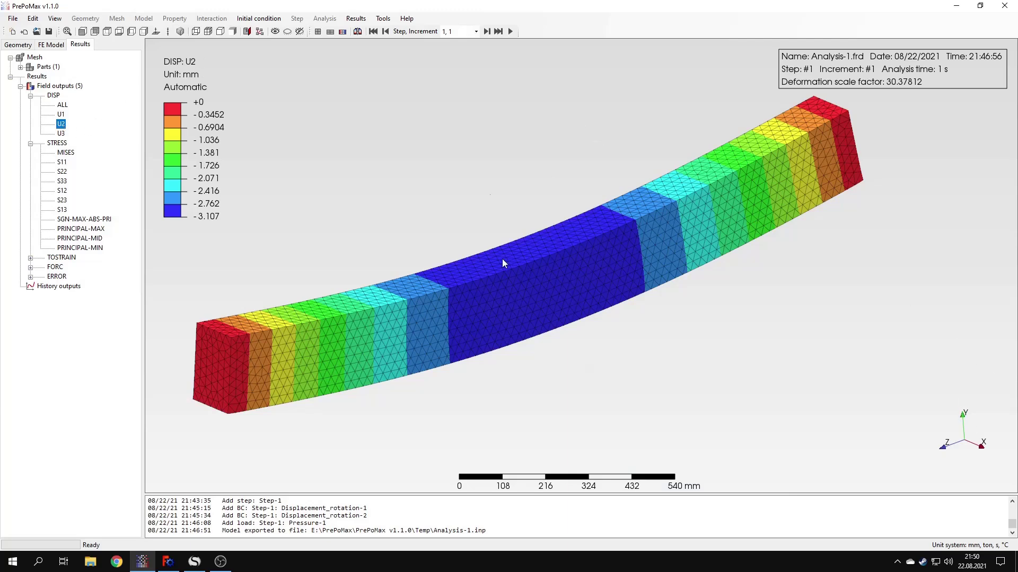
left_click(383, 18)
left_click(394, 40)
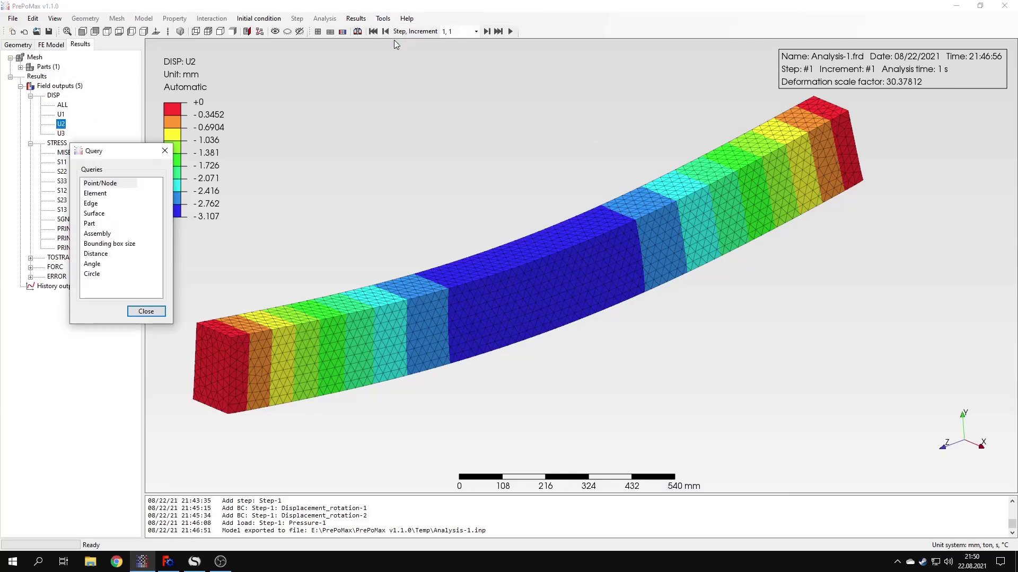
left_click(123, 184)
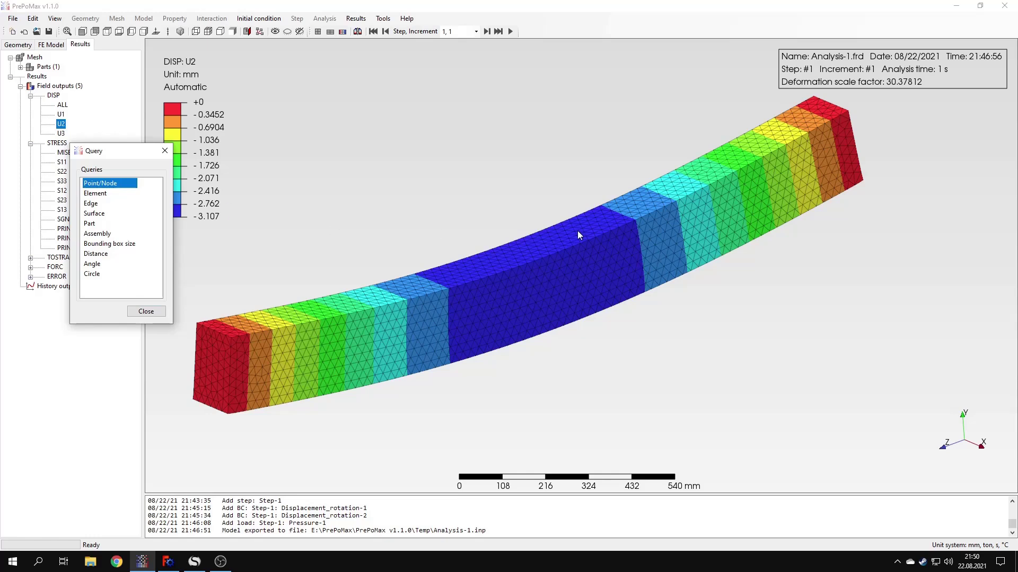
mouse_move(534, 249)
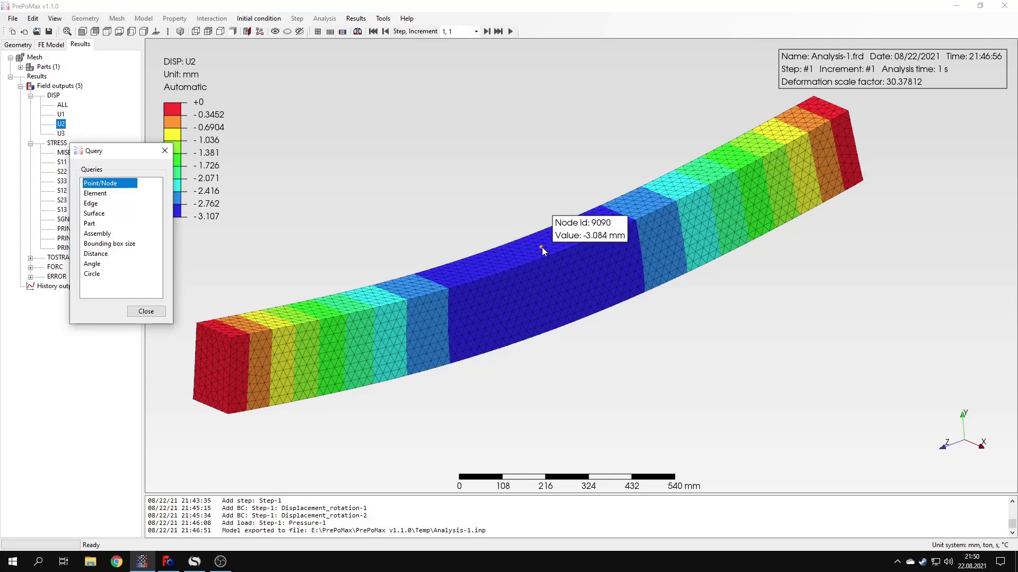
Step: Recheck the analytical deflection in SMath Studio, and query U2 at several nodes around the beam's midspan in PrePoMax
key("alt+Tab")
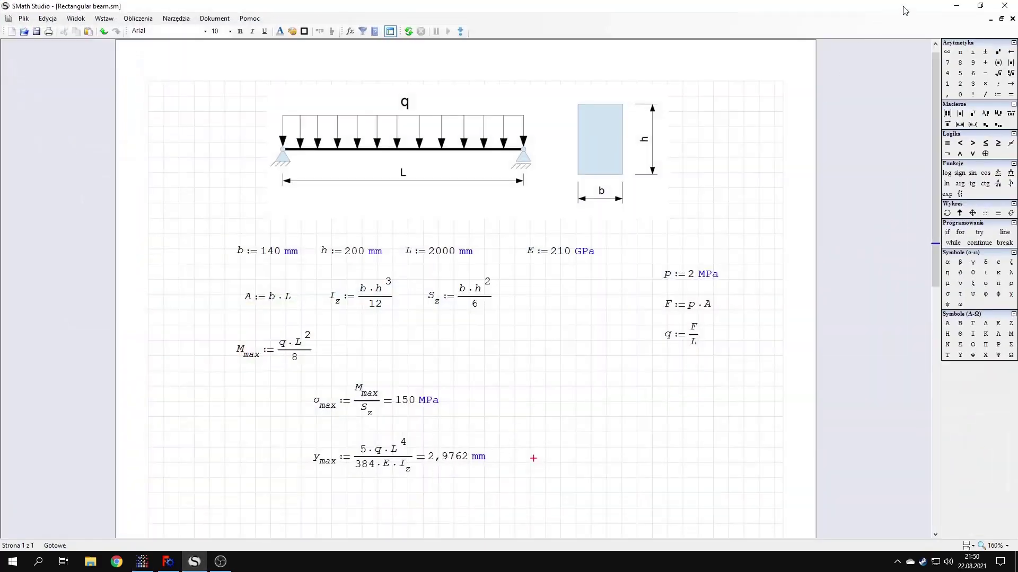
left_click(954, 5)
mouse_move(501, 251)
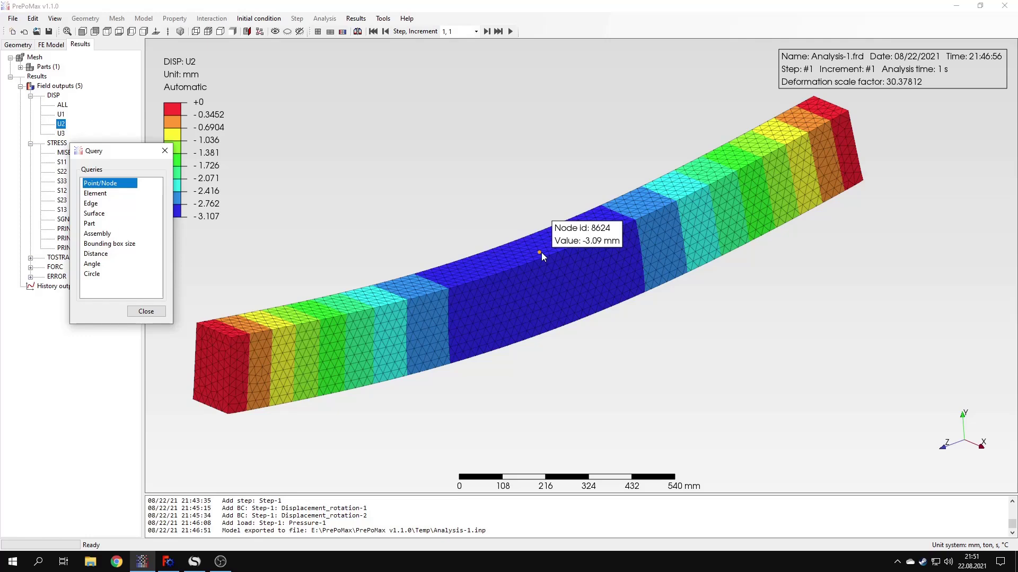
left_click(555, 265)
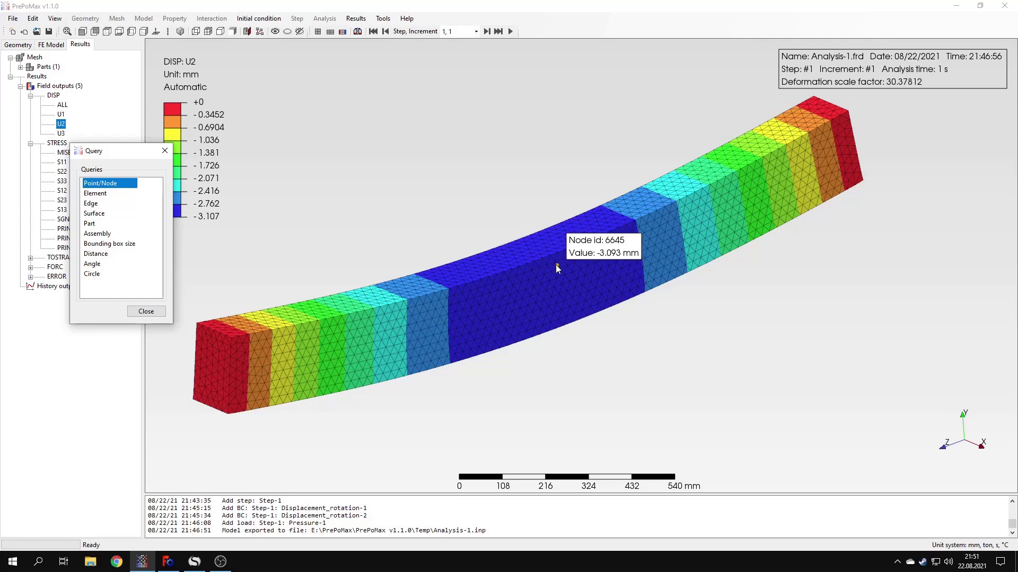
left_click(562, 270)
left_click(546, 323)
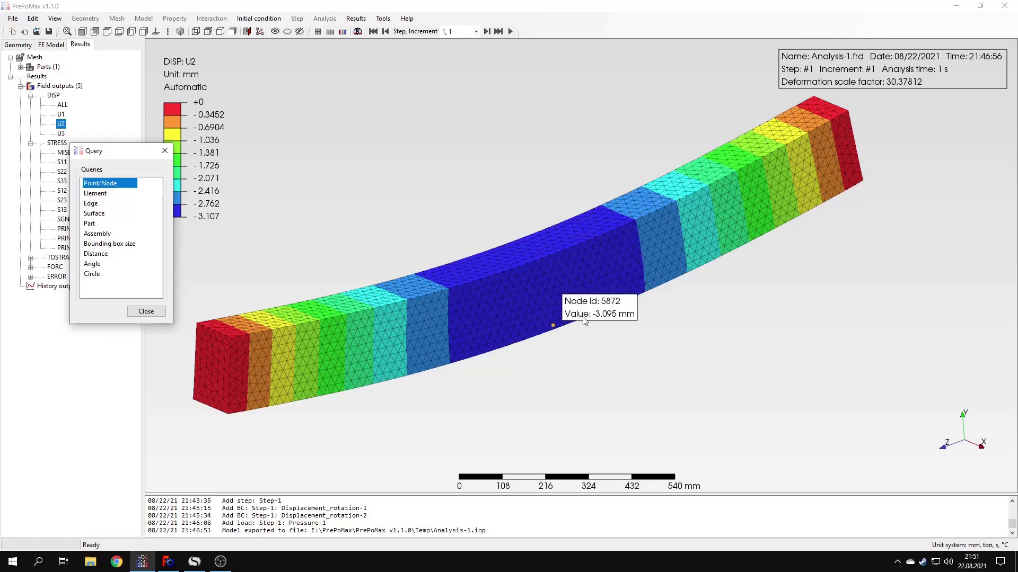
left_click(543, 255)
left_click(538, 248)
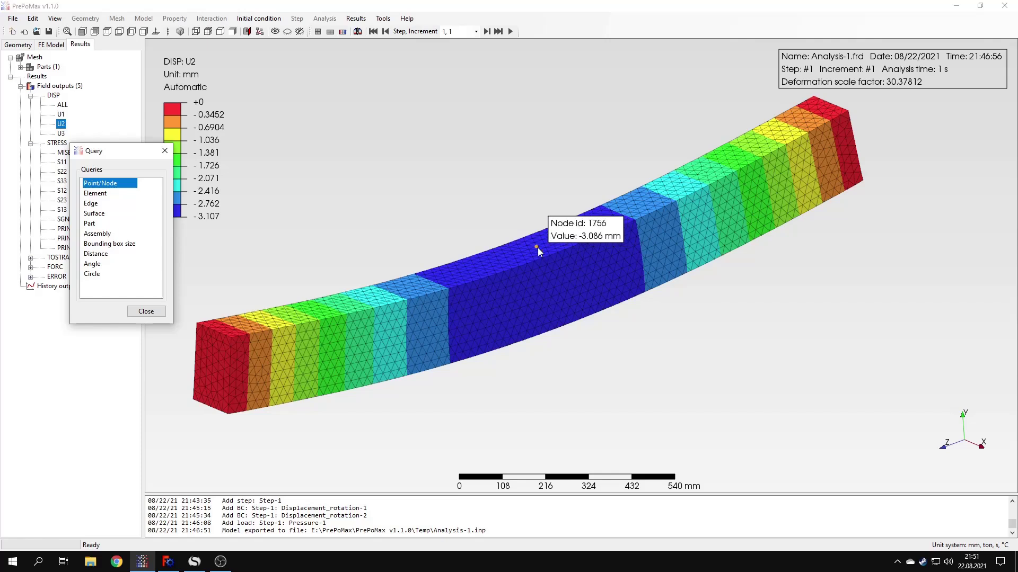
left_click(536, 244)
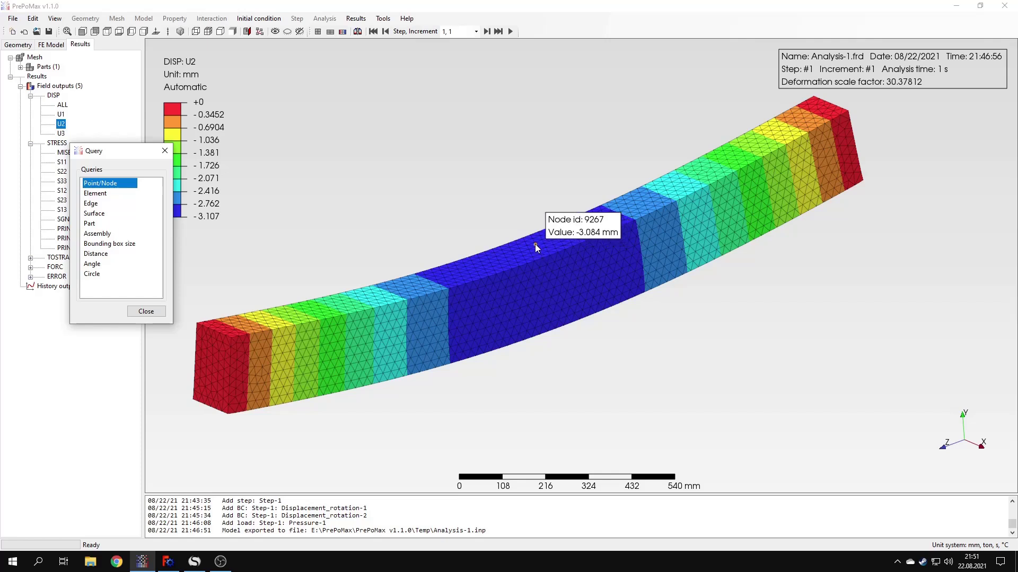
left_click(532, 249)
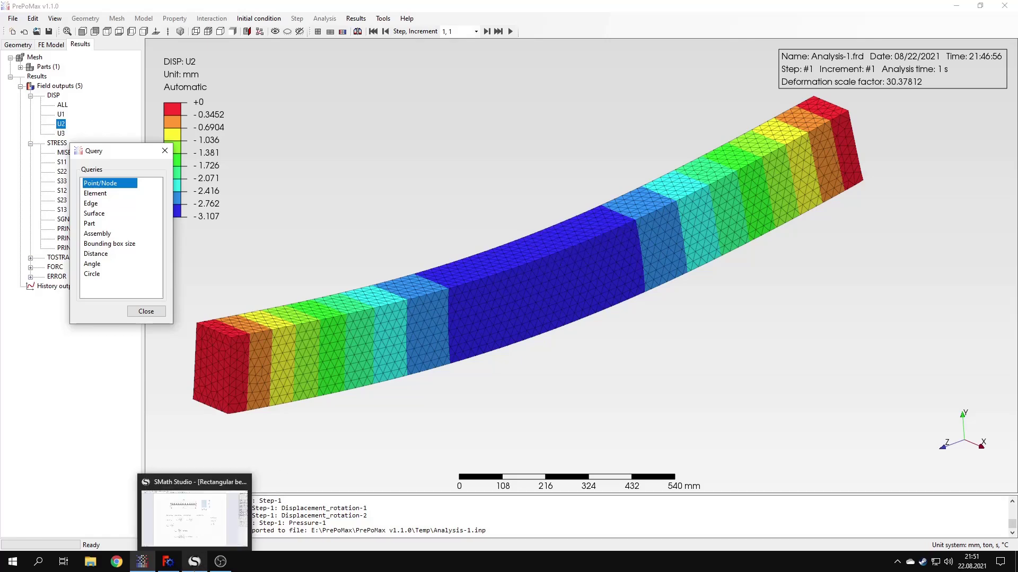
Step: Review the SMath Studio beam worksheet once more, and return to PrePoMax to finish the node query and close it
left_click(194, 561)
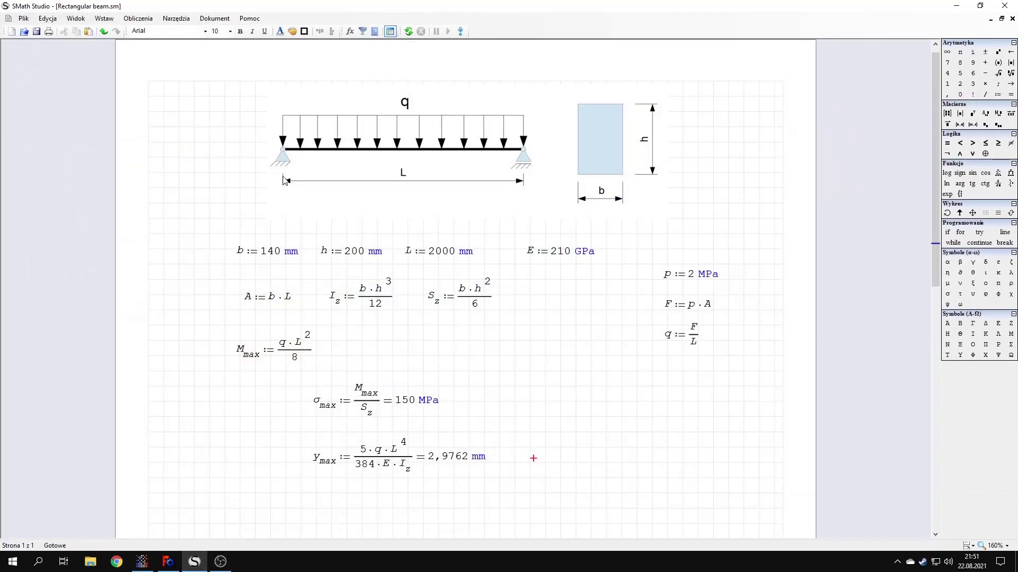
left_click(196, 564)
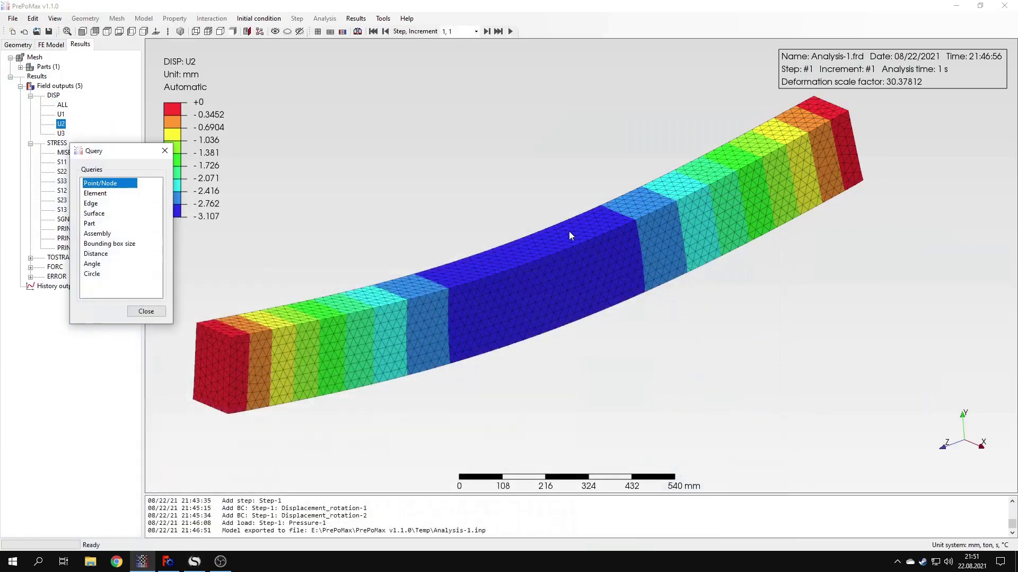
mouse_move(552, 250)
mouse_move(534, 175)
left_mouse_down()
mouse_move(559, 180)
mouse_move(534, 173)
left_mouse_up()
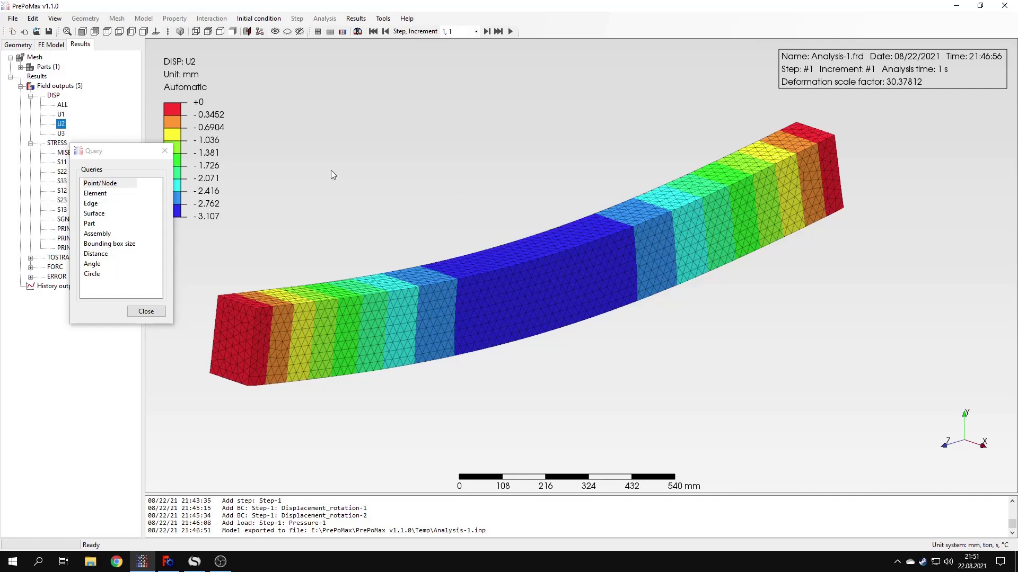
left_click(164, 151)
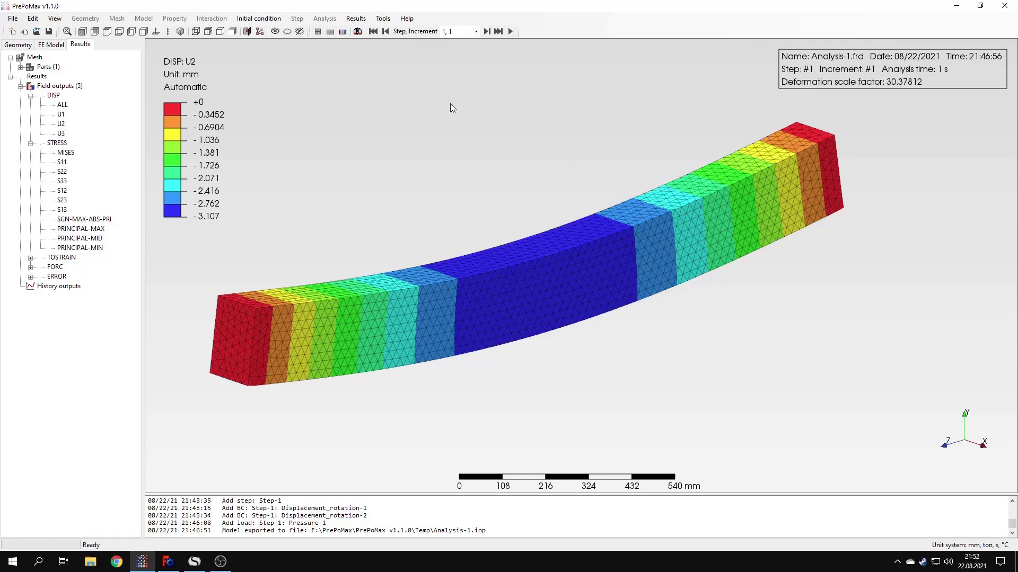
Step: Cut the beam with a Section View whose normal direction is X 0, Y 0, Z -1 mm
left_click(250, 34)
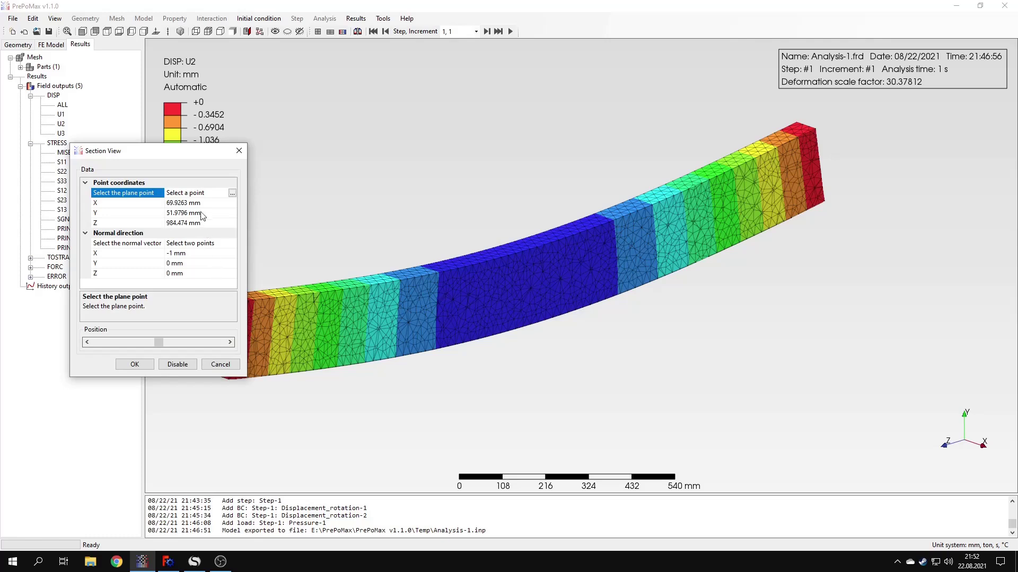
left_click(175, 263)
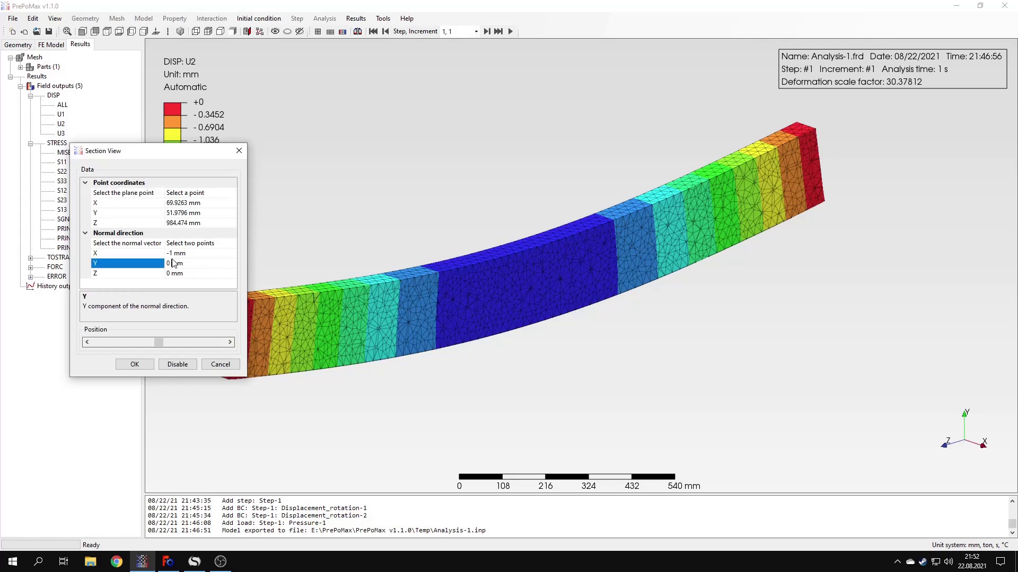
left_click(175, 254)
double_click(175, 255)
type("0")
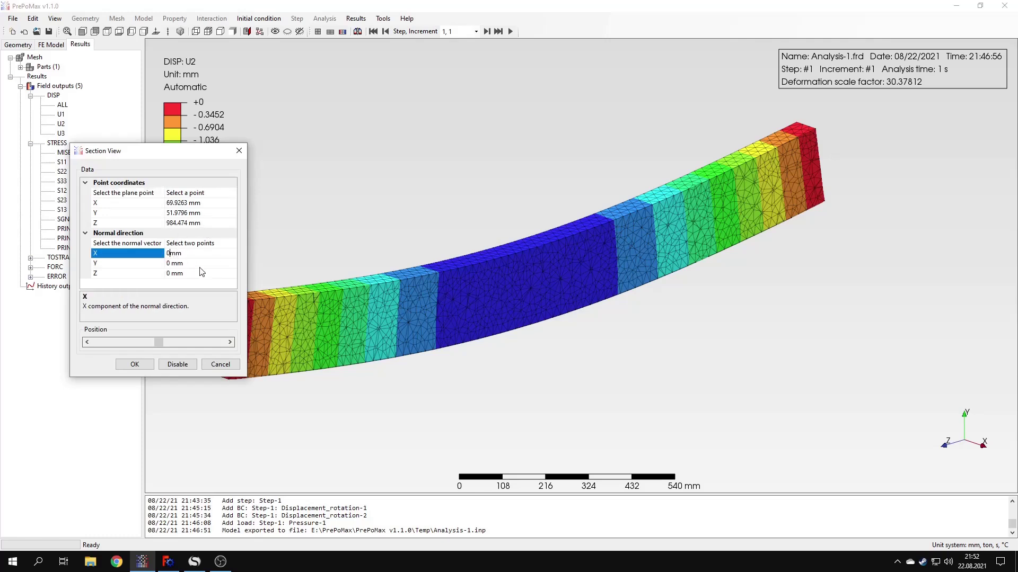
left_click(178, 274)
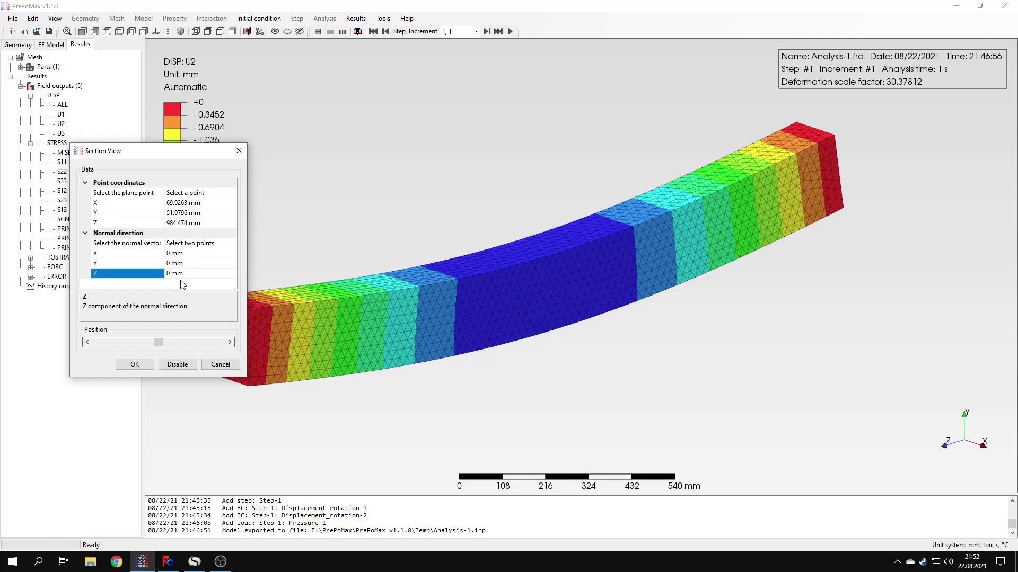
type("-1")
left_click(288, 241)
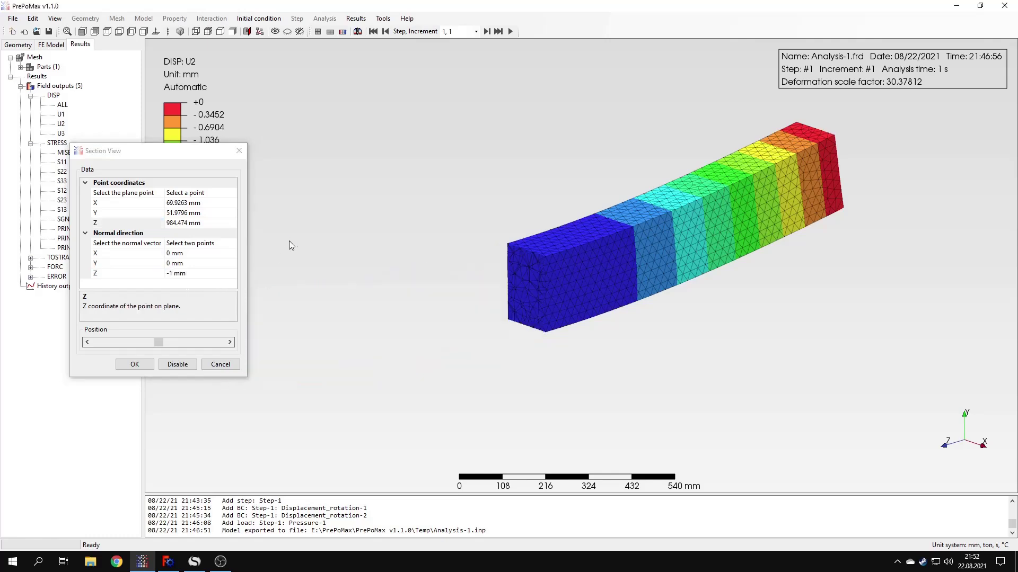
Step: Inspect the U2 displacement on the beam's cut face from different angles, and disable the section view
middle_click_drag(493, 240, 561, 249)
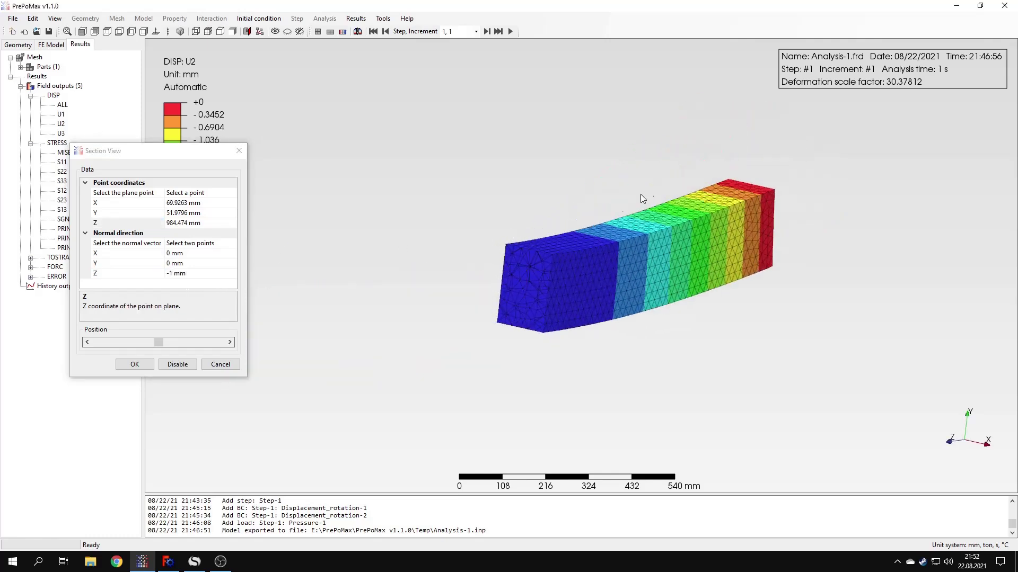
middle_click_drag(641, 194, 602, 227)
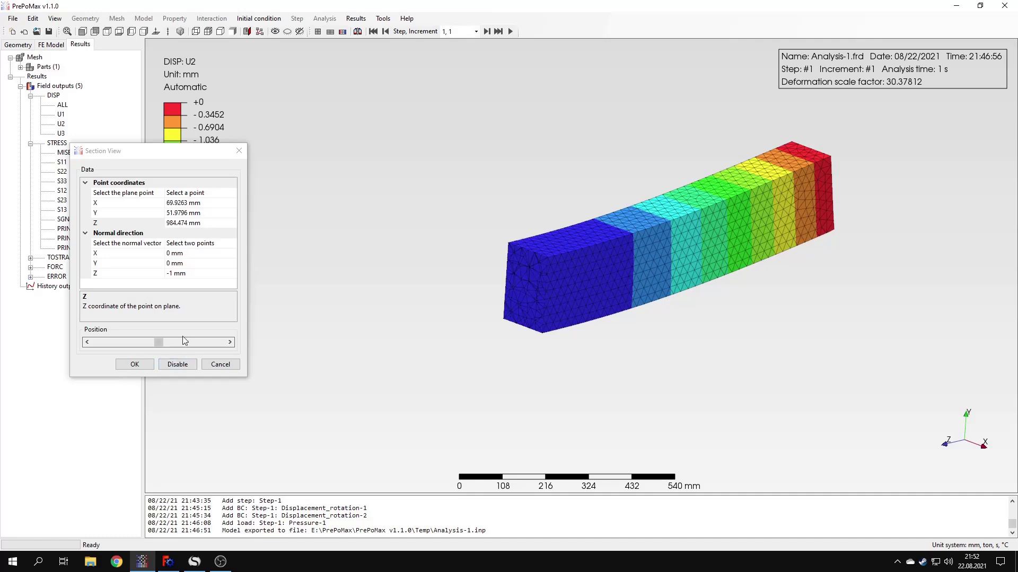
left_click(177, 365)
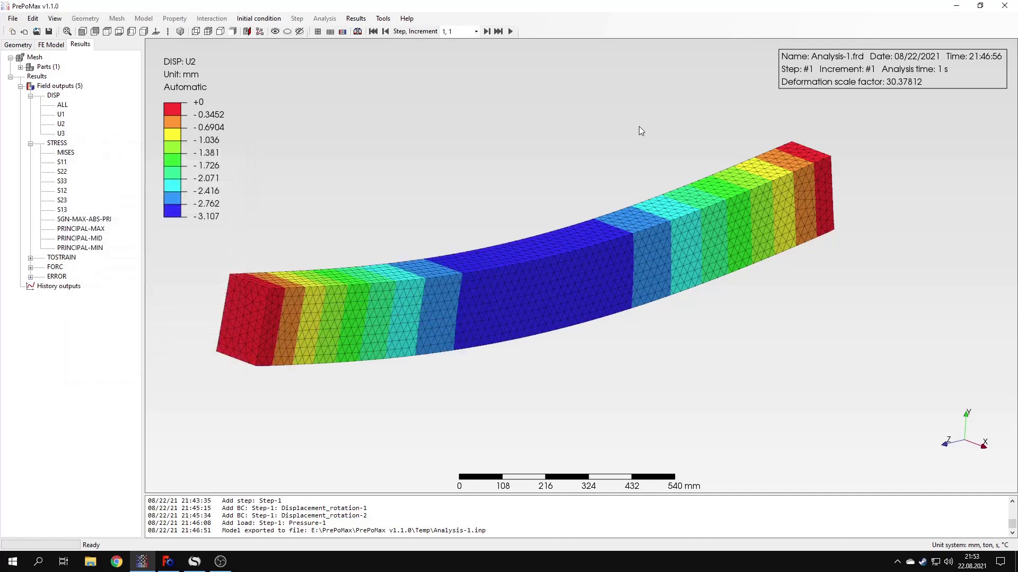